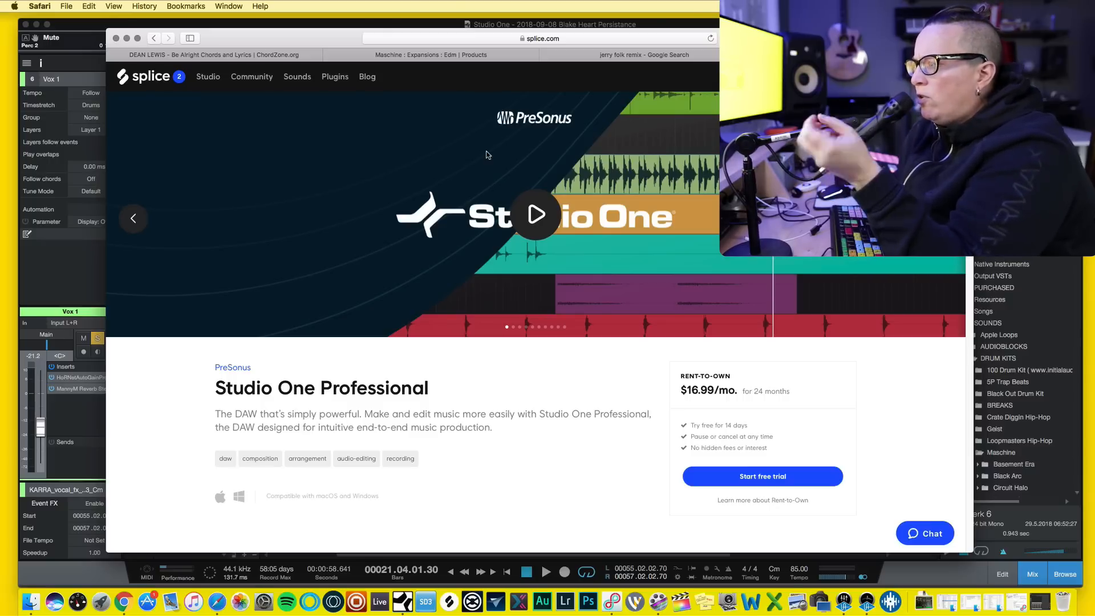
Put the Splice browser window away to bring up the song in Studio One.
{"action": "scroll", "coordinate": [621, 390], "scroll_direction": "down", "scroll_amount": 1}
{"action": "scroll", "coordinate": [621, 389], "scroll_direction": "up", "scroll_amount": 1}
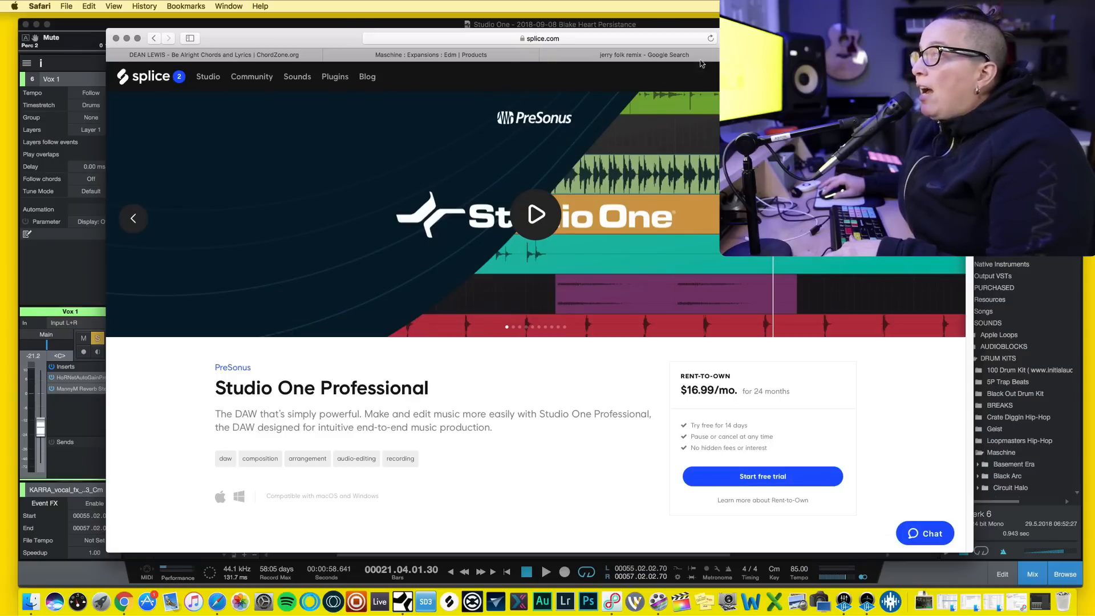
{"action": "left_click", "coordinate": [127, 39]}
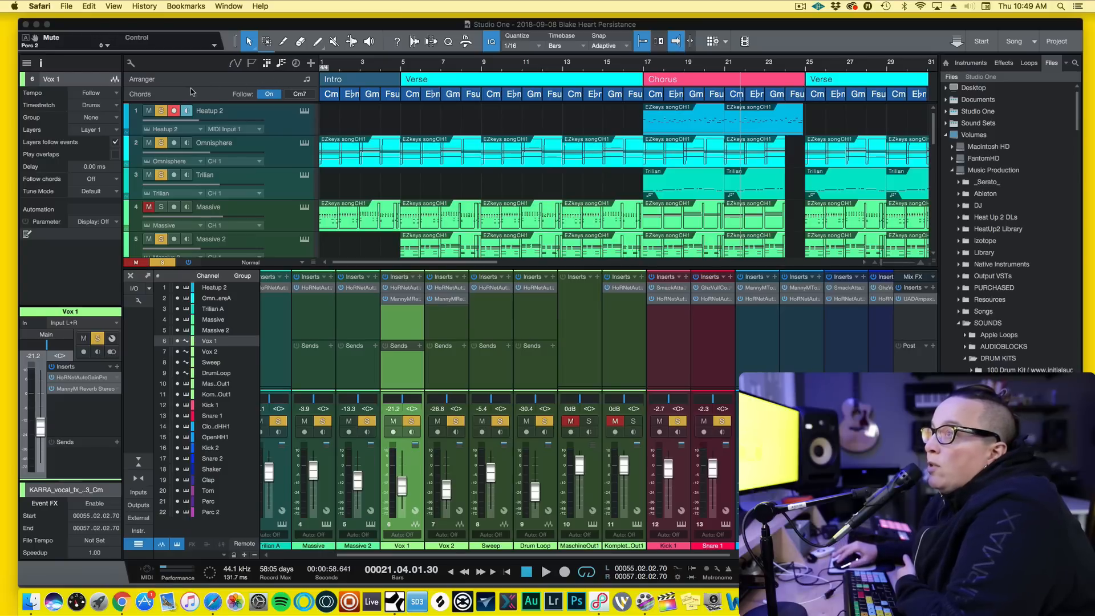
Open the Chord Selector for the first Cm7 chord of the Intro and move its window clear of the early bars.
{"action": "left_click", "coordinate": [332, 96]}
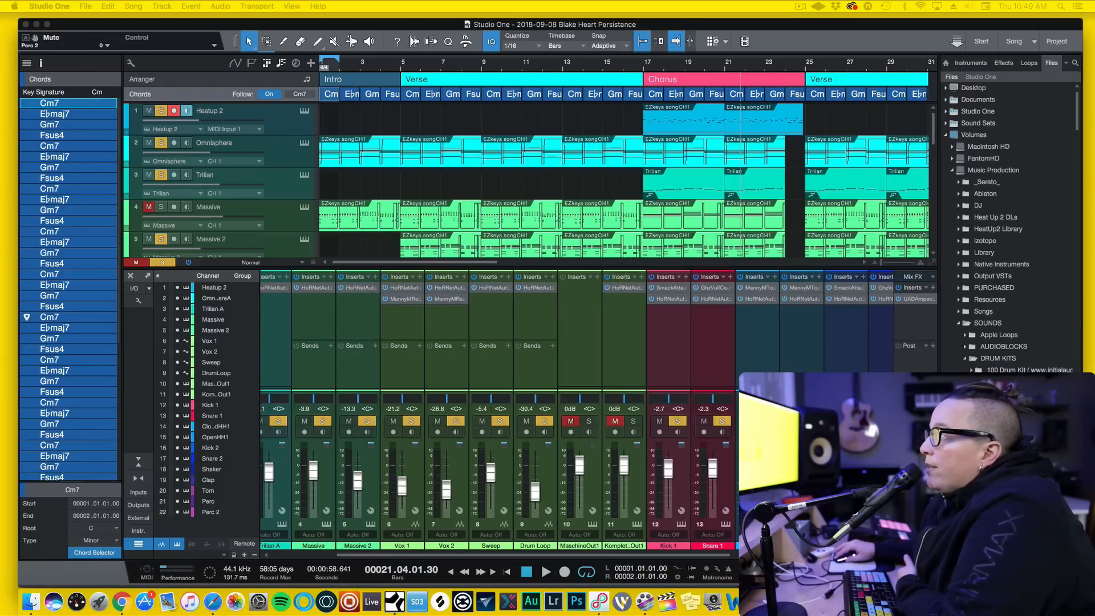
{"action": "left_click_drag", "start_coordinate": [1094, 101], "coordinate": [664, 137]}
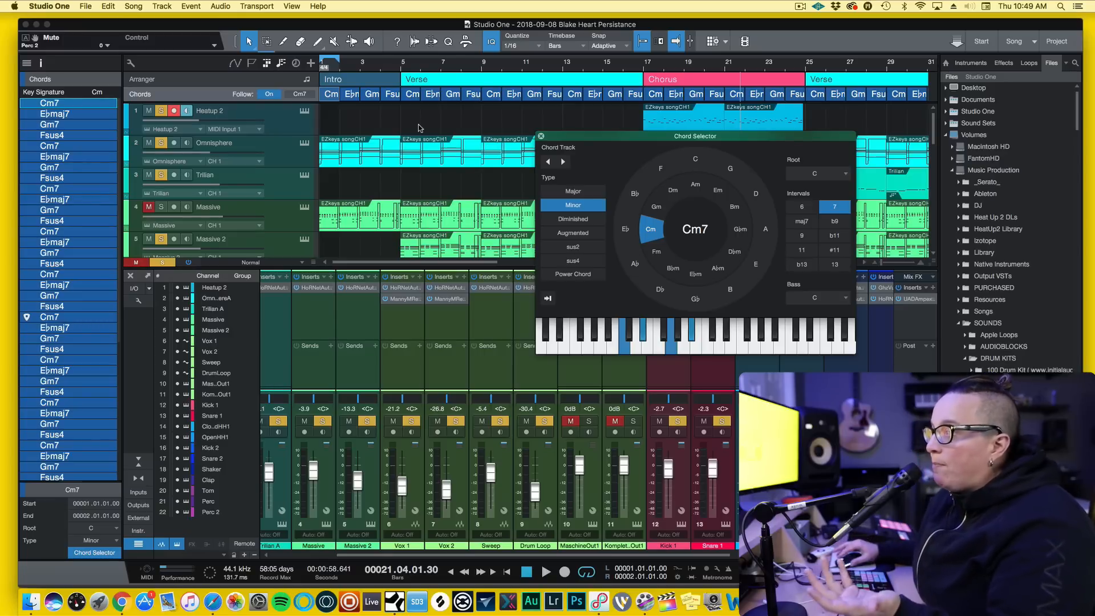
{"action": "left_click_drag", "start_coordinate": [569, 140], "coordinate": [560, 143]}
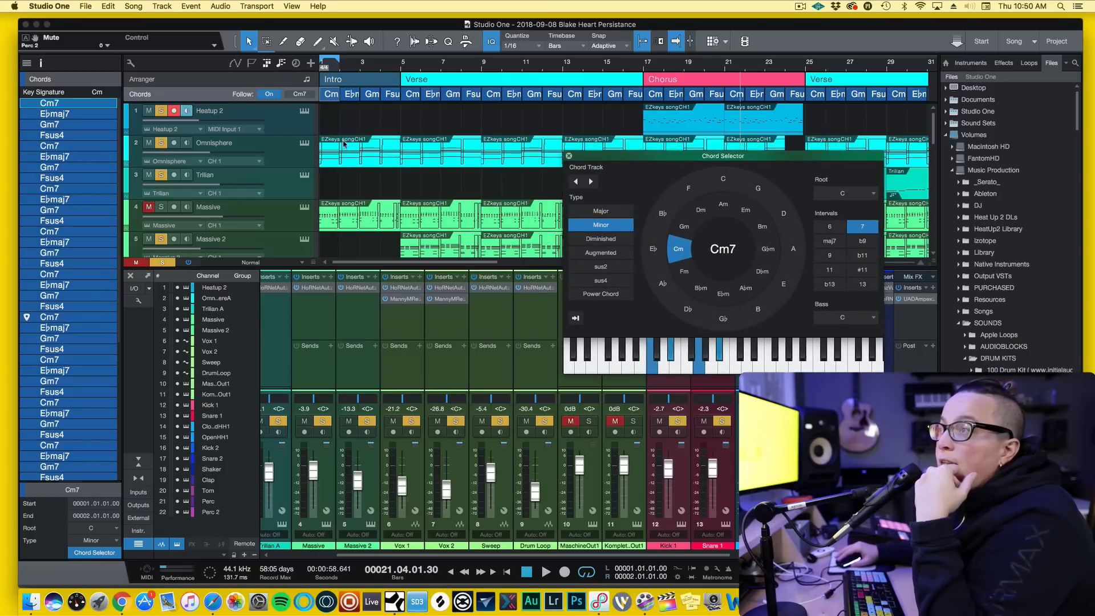
Extract the chords of the Omnisphere track's Intro event to the chord track.
{"action": "right_click", "coordinate": [343, 143]}
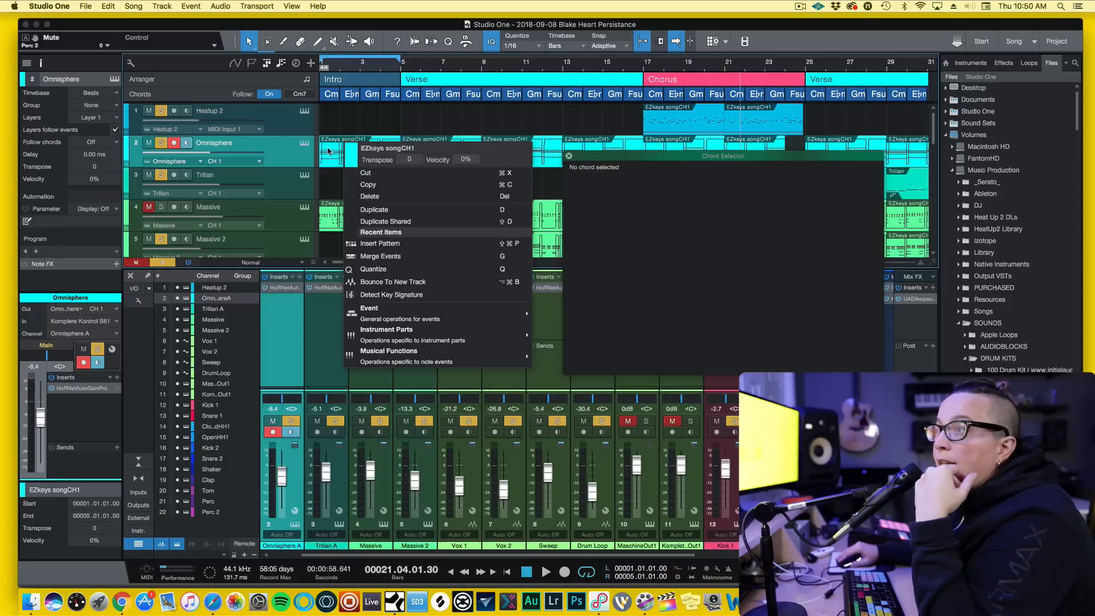
{"action": "left_click", "coordinate": [328, 148]}
{"action": "right_click", "coordinate": [333, 145]}
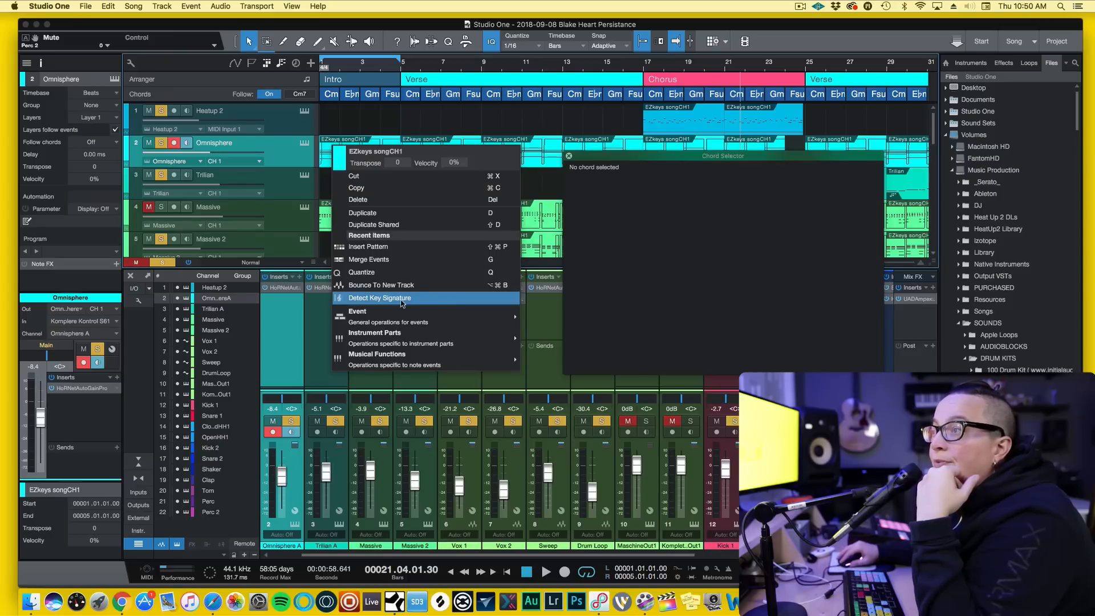
{"action": "mouse_move", "coordinate": [398, 319]}
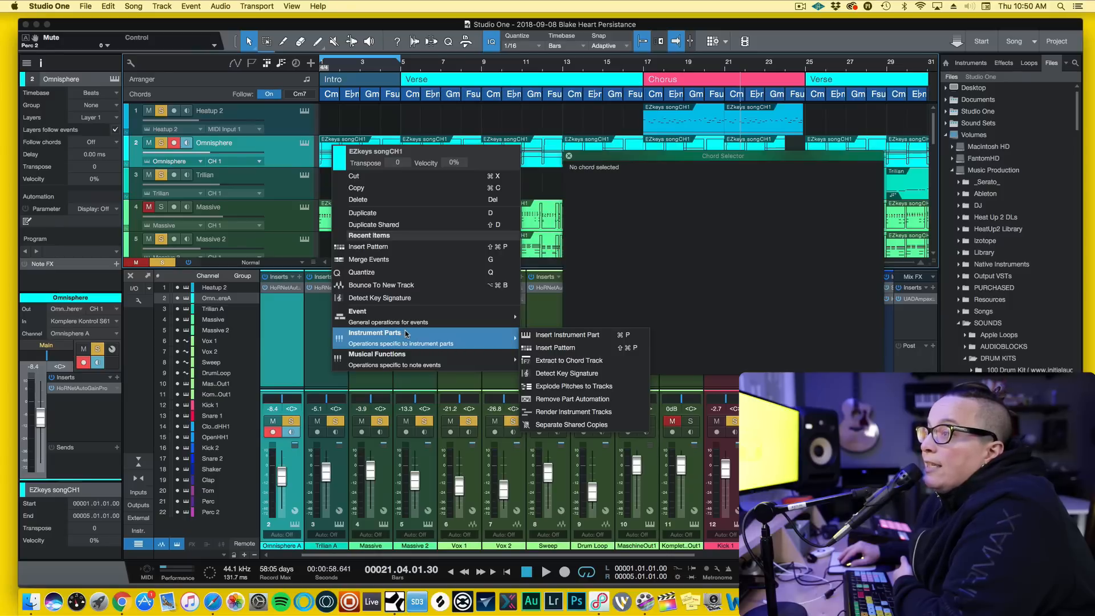
{"action": "left_click", "coordinate": [542, 361]}
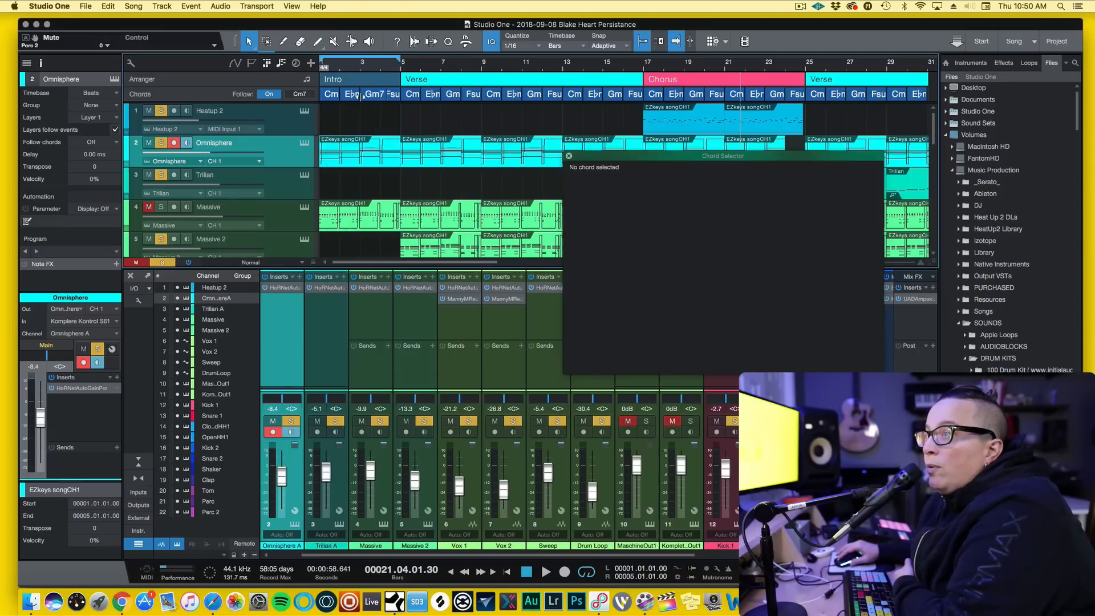
Delete the four Intro chords, Fsus4, Gm7, Ebmaj7 and Cm7, from the chord track.
{"action": "left_click", "coordinate": [390, 96]}
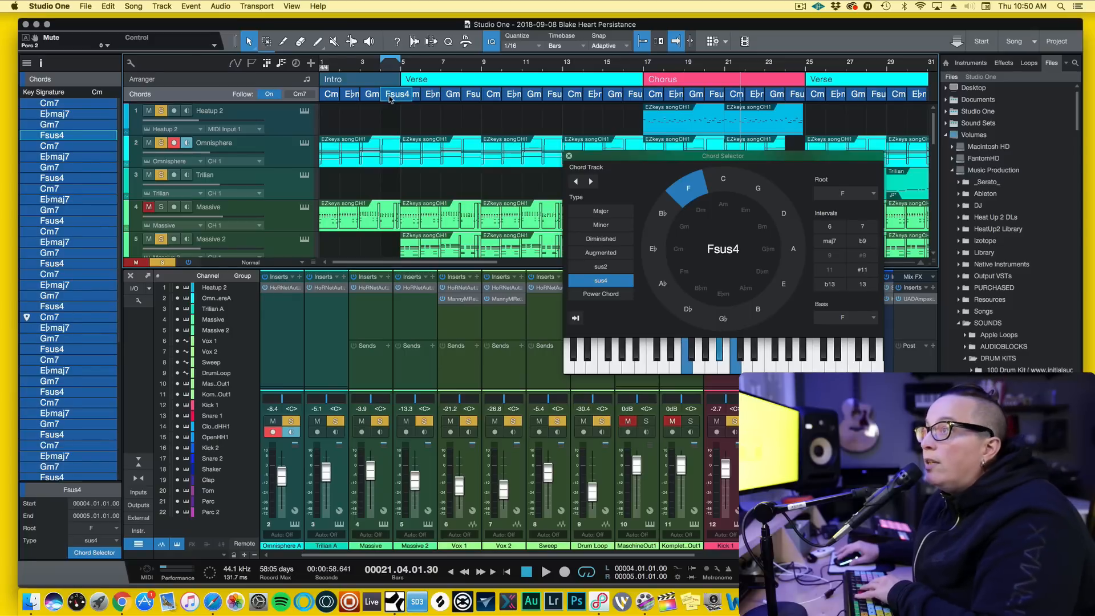
{"action": "key", "text": "Delete"}
{"action": "left_click", "coordinate": [373, 96]}
{"action": "key", "text": "Delete"}
{"action": "left_click", "coordinate": [352, 94]}
{"action": "key", "text": "Delete"}
{"action": "left_click", "coordinate": [331, 94]}
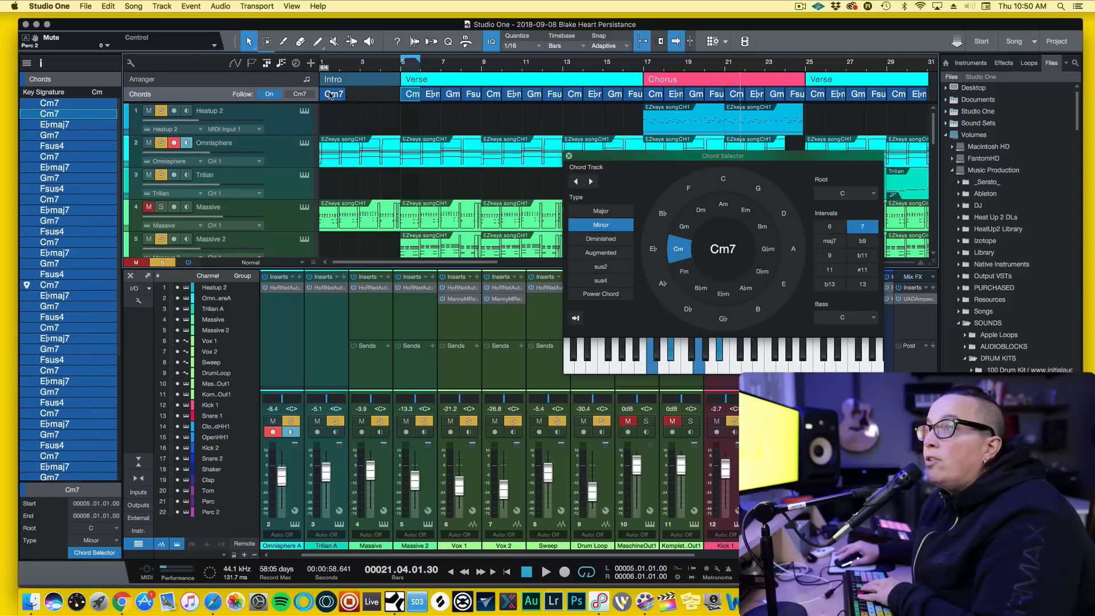
{"action": "key", "text": "Delete"}
Extract the Omnisphere Intro event to the chord track again and close the Chord Selector.
{"action": "left_click", "coordinate": [358, 153]}
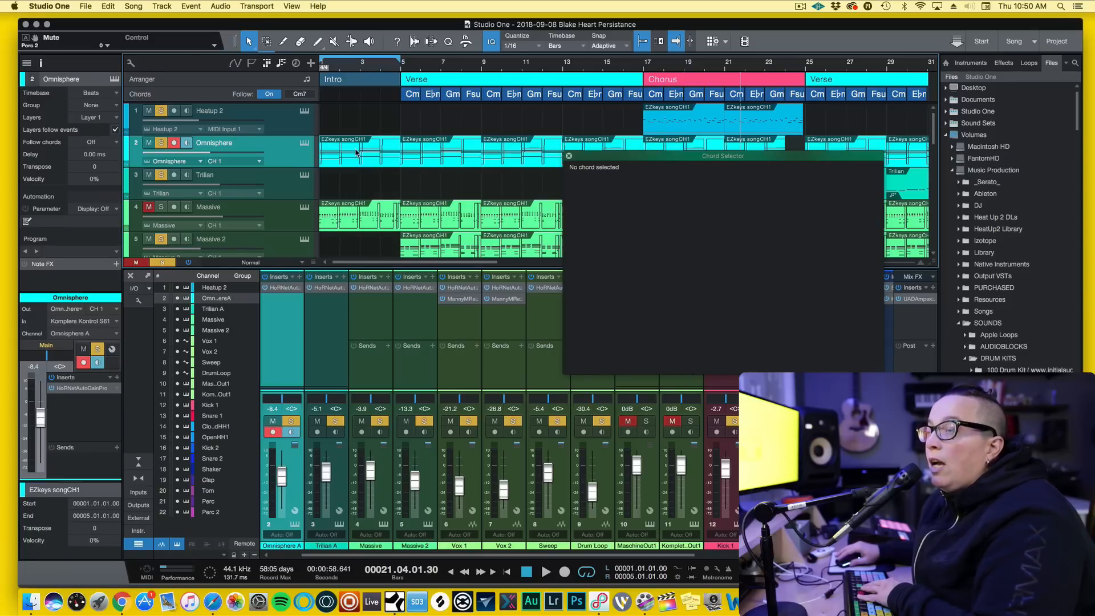
{"action": "right_click", "coordinate": [356, 153]}
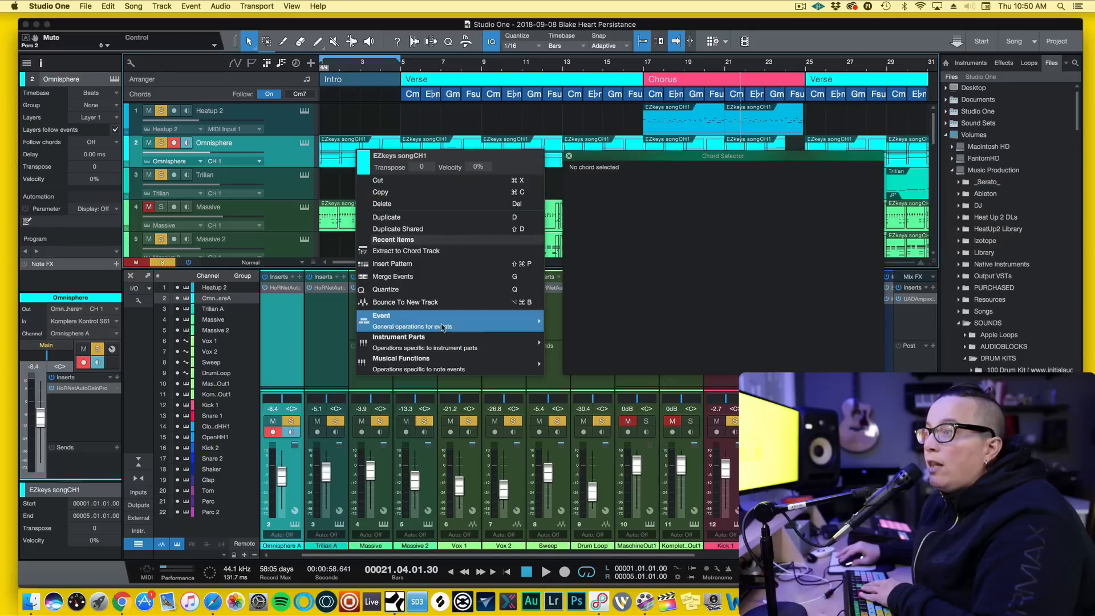
{"action": "mouse_move", "coordinate": [445, 342]}
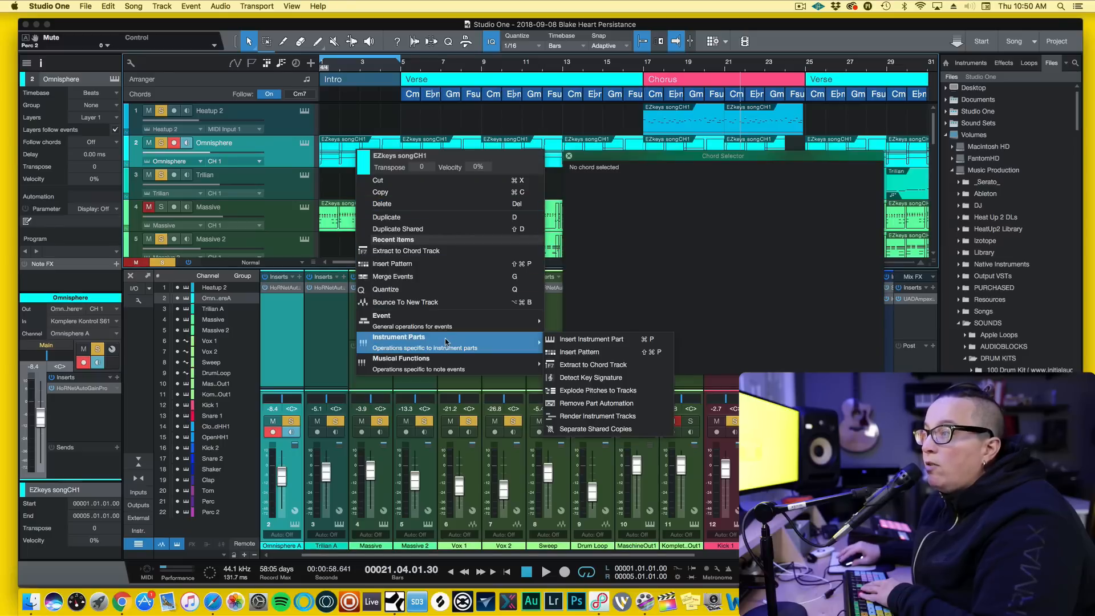
{"action": "left_click", "coordinate": [588, 379]}
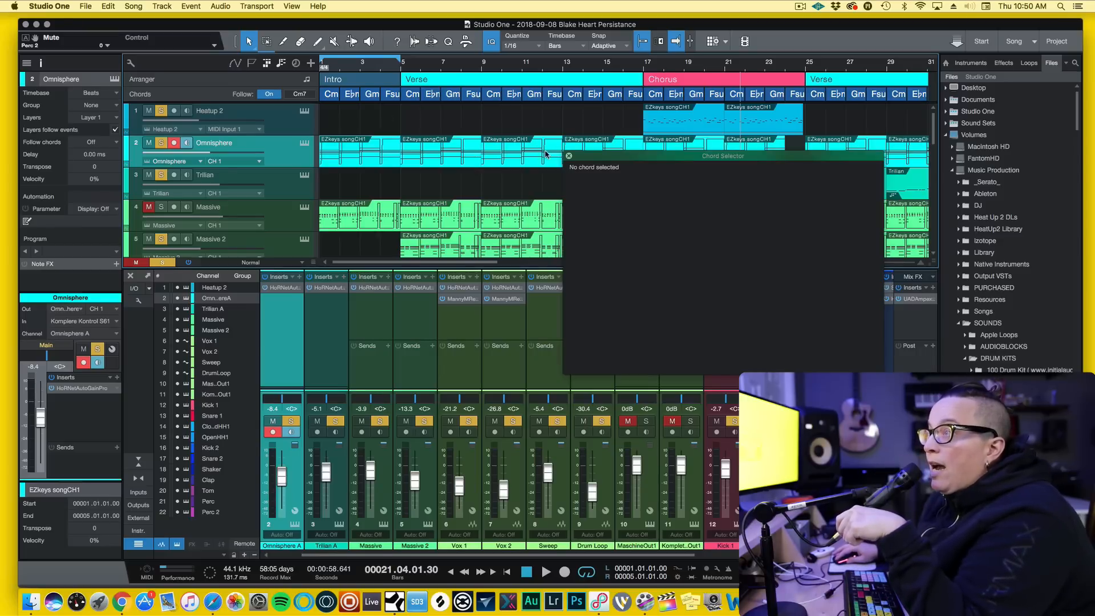
{"action": "left_click", "coordinate": [569, 156]}
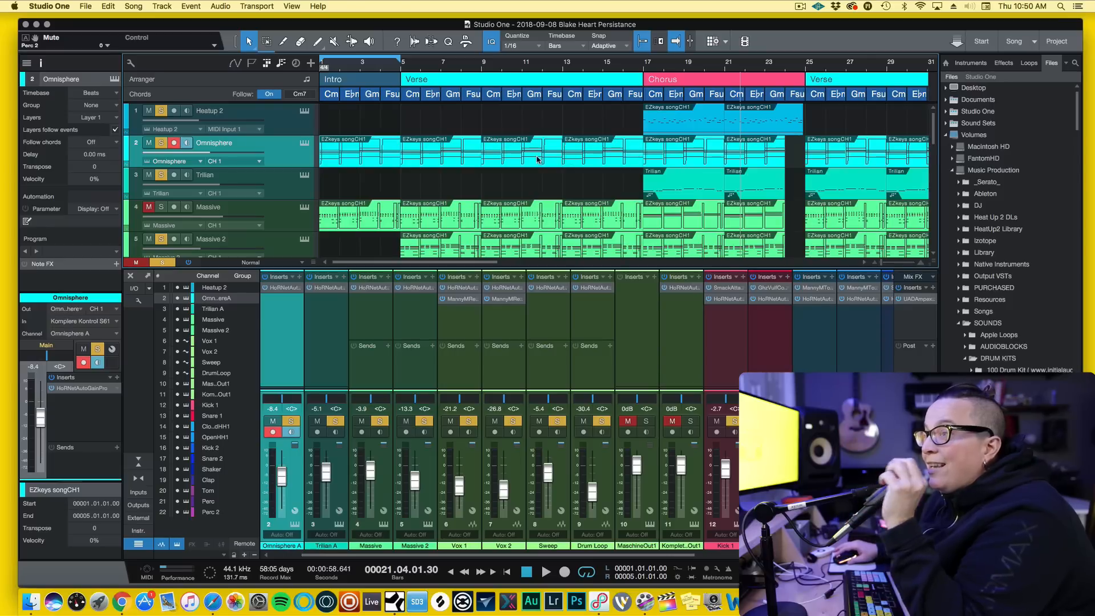
Create an empty part from bar 1 to bar 5 on the Trilian track and record a bass line into it.
{"action": "scroll", "coordinate": [299, 203], "scroll_direction": "down", "scroll_amount": 1}
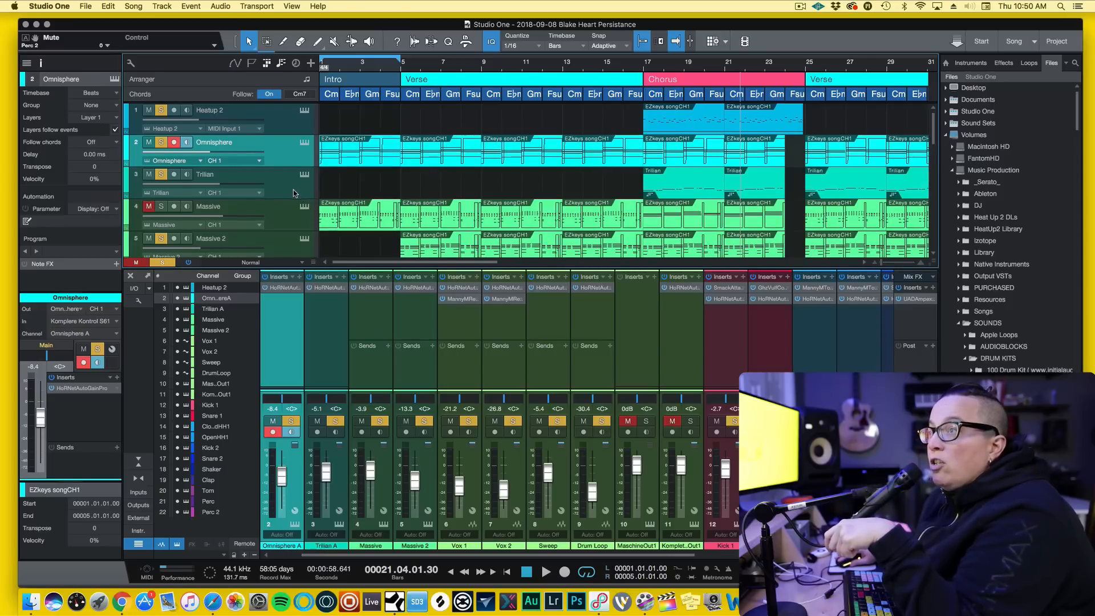
{"action": "left_click", "coordinate": [675, 181]}
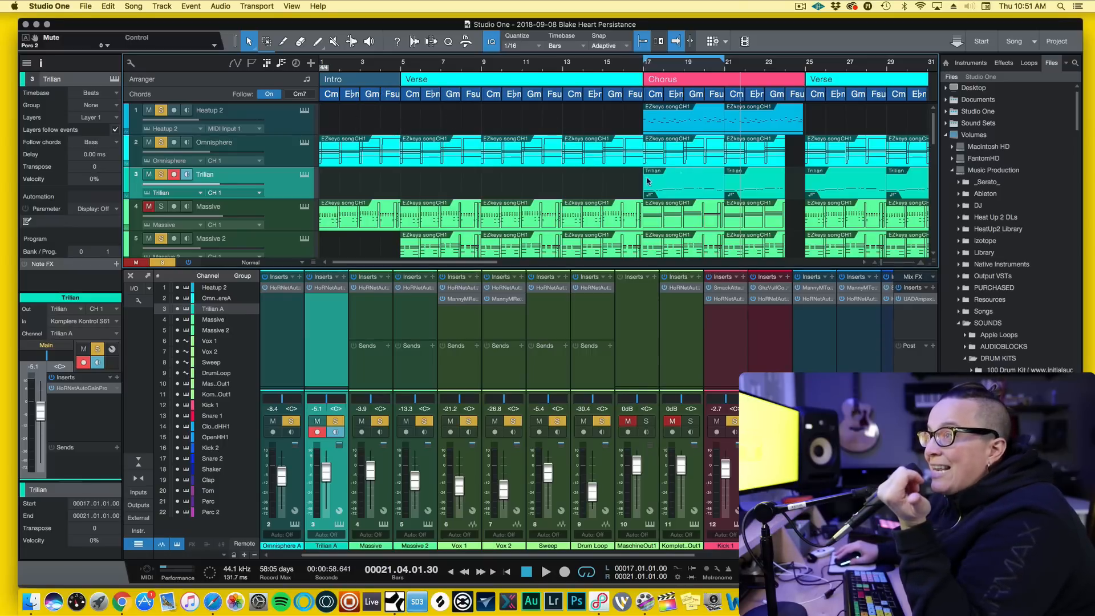
{"action": "double_click", "coordinate": [327, 181]}
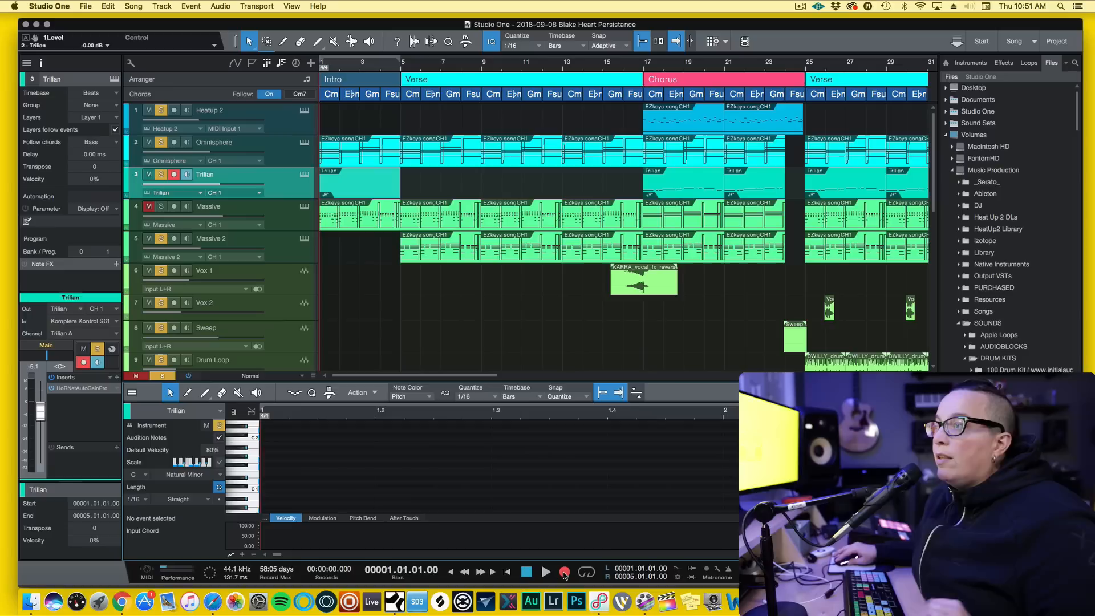
{"action": "left_click", "coordinate": [564, 572]}
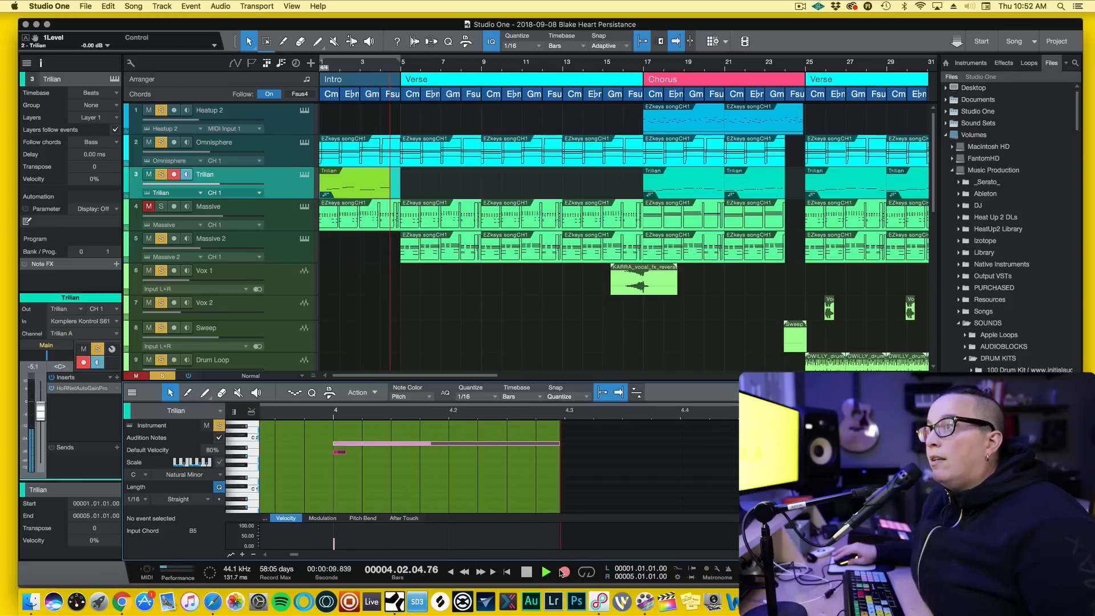
{"action": "key", "text": "space"}
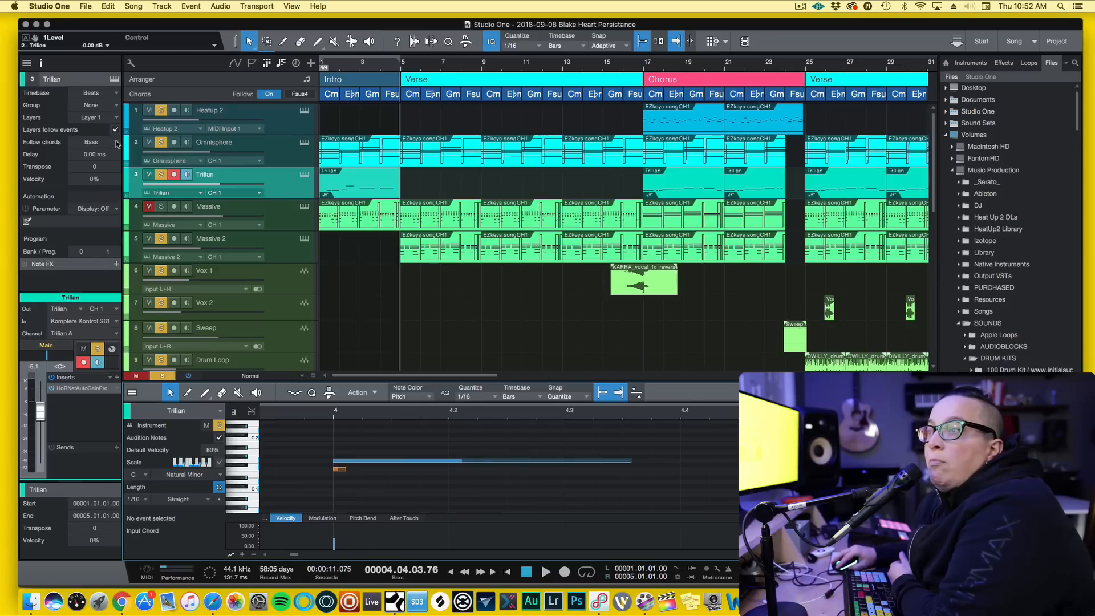
Switch the Trilian track's Follow chords mode to Off and back to Bass to compare the notes.
{"action": "left_click", "coordinate": [40, 63]}
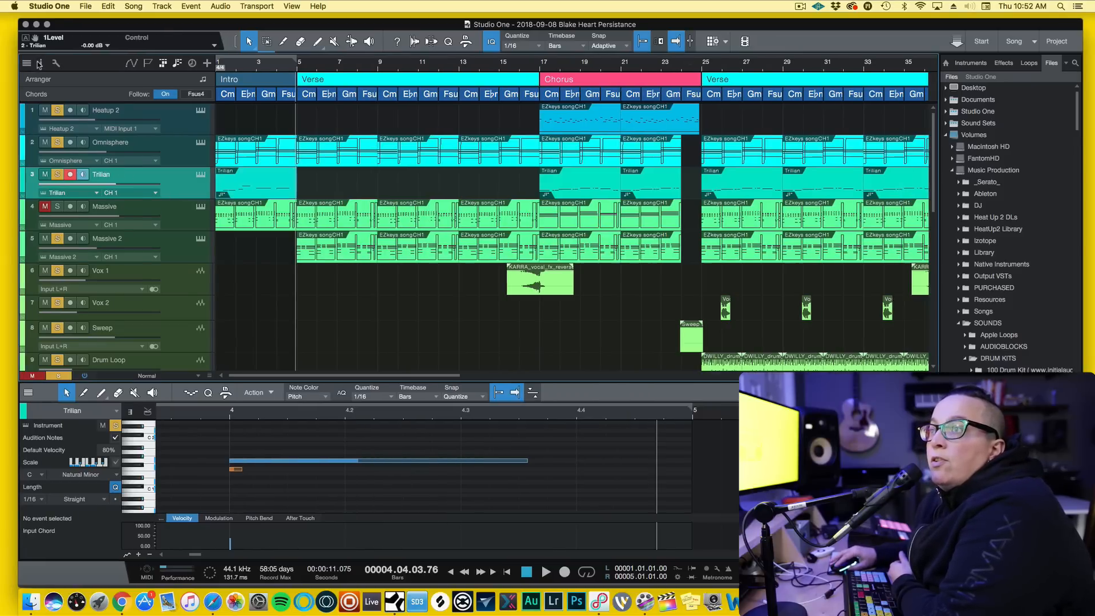
{"action": "left_click", "coordinate": [40, 64]}
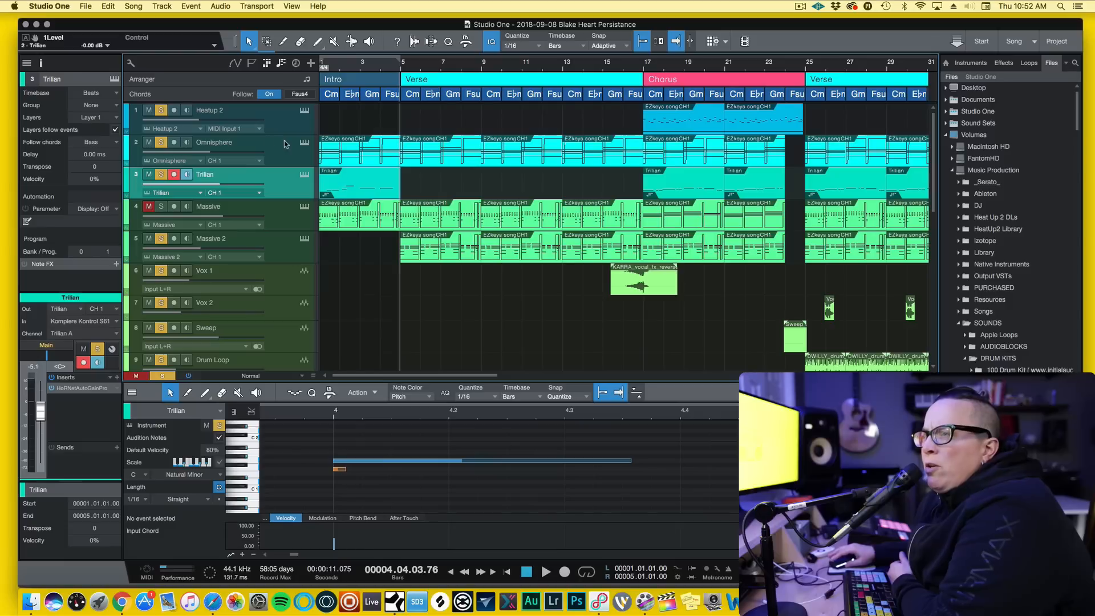
{"action": "left_click", "coordinate": [117, 142]}
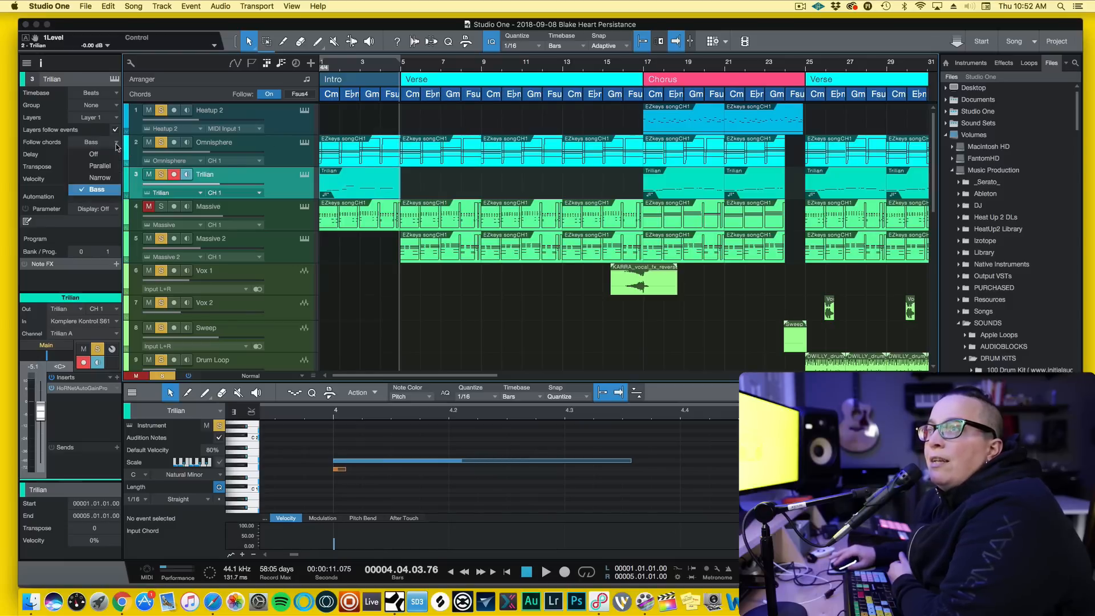
{"action": "left_click", "coordinate": [108, 153]}
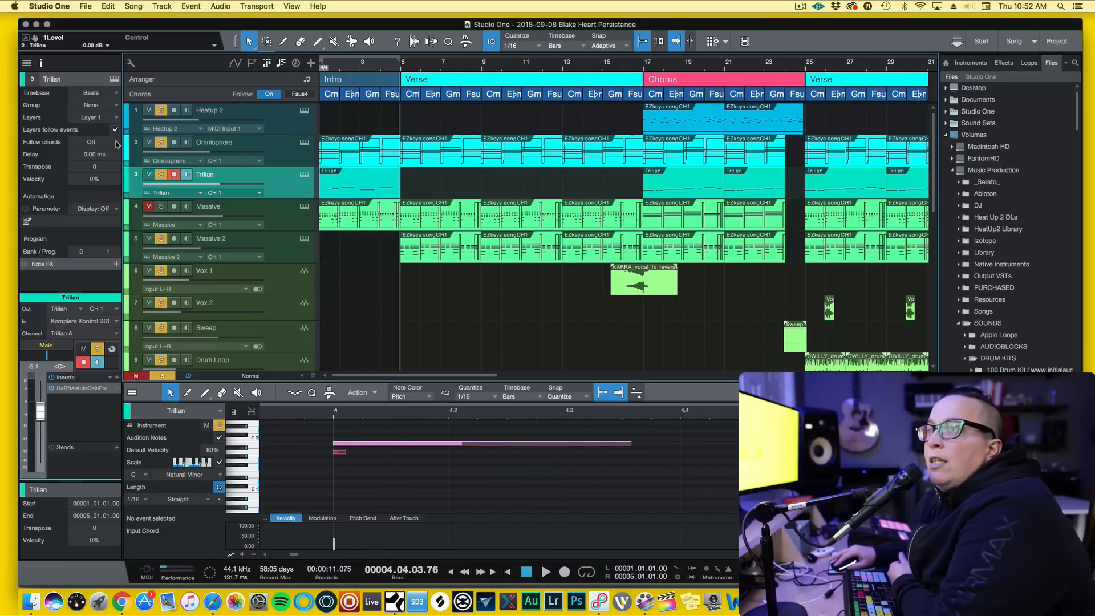
{"action": "left_click", "coordinate": [117, 144]}
{"action": "left_click", "coordinate": [105, 188]}
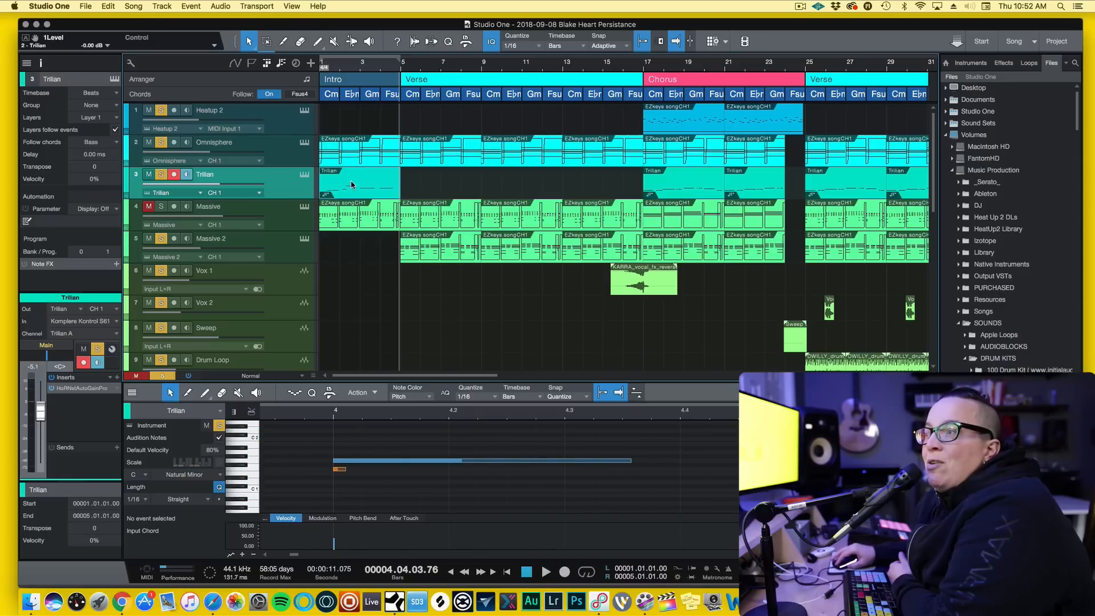
Set the Trilian track's Follow chords mode to Off and delete the short stray note at the start of bar 4.
{"action": "left_click_drag", "start_coordinate": [374, 411], "coordinate": [632, 427]}
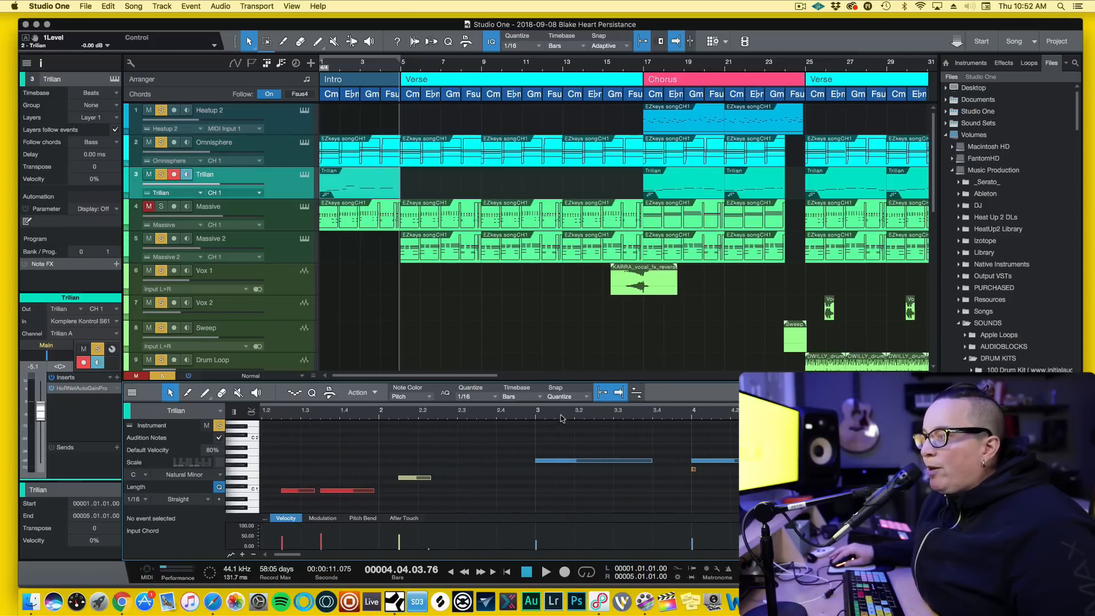
{"action": "left_click_drag", "start_coordinate": [562, 418], "coordinate": [593, 419]}
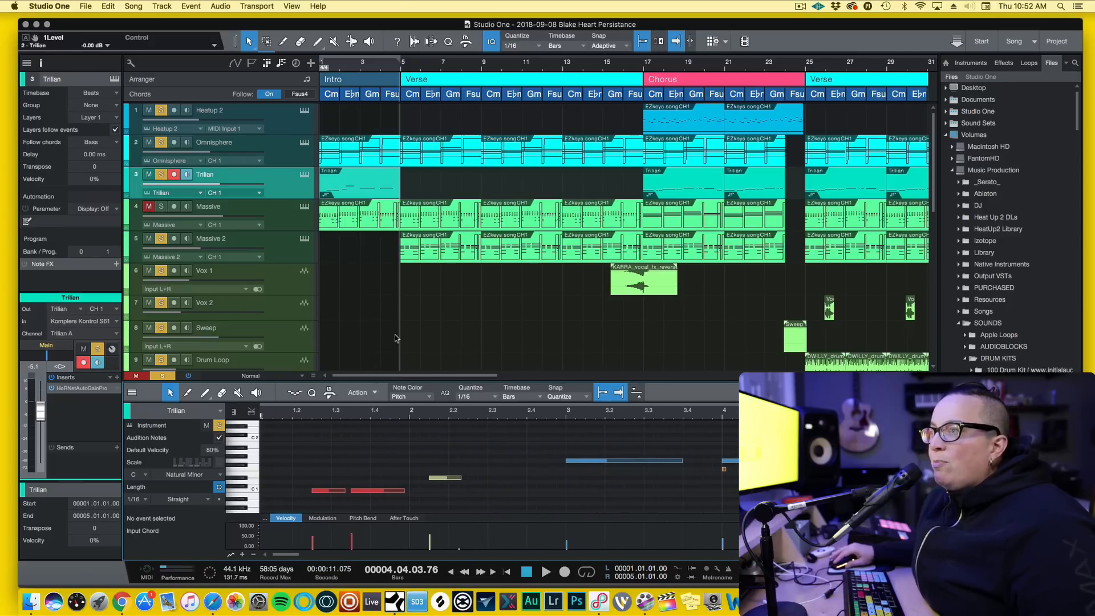
{"action": "left_click", "coordinate": [115, 147]}
{"action": "left_click", "coordinate": [110, 154]}
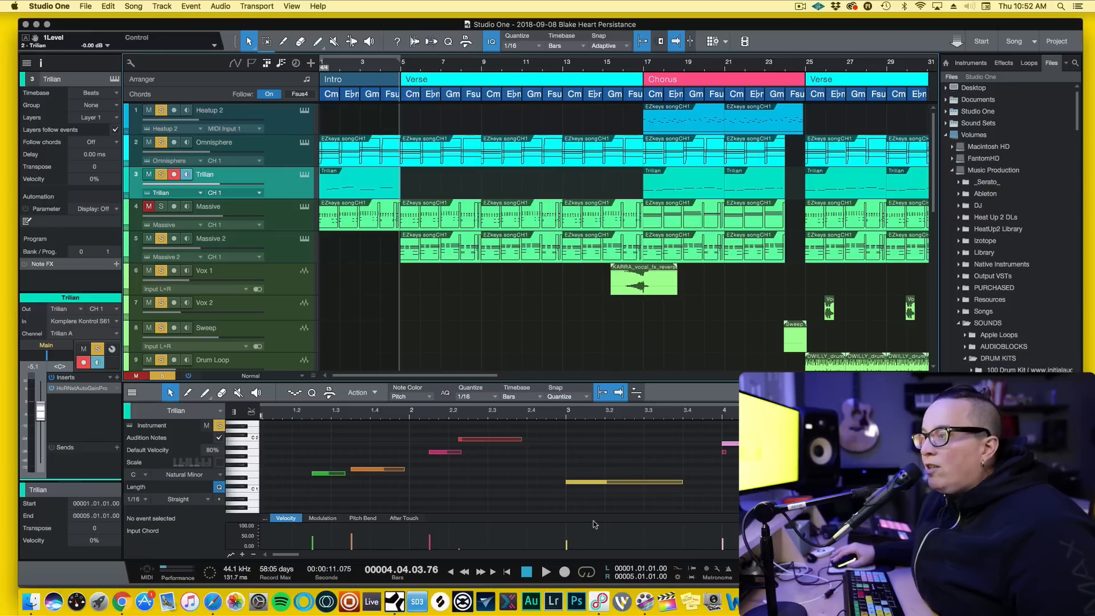
{"action": "left_click", "coordinate": [724, 451]}
{"action": "key", "text": "Delete"}
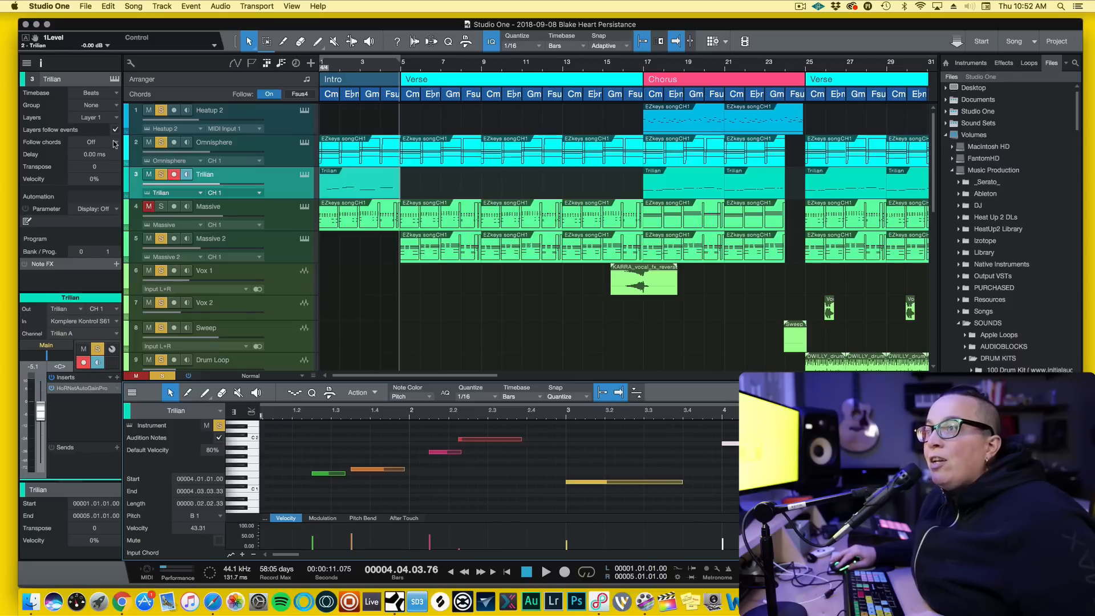
Set the Trilian track's Follow chords mode to Bass and play back the Intro bass line.
{"action": "left_click", "coordinate": [114, 144]}
{"action": "left_click", "coordinate": [111, 194]}
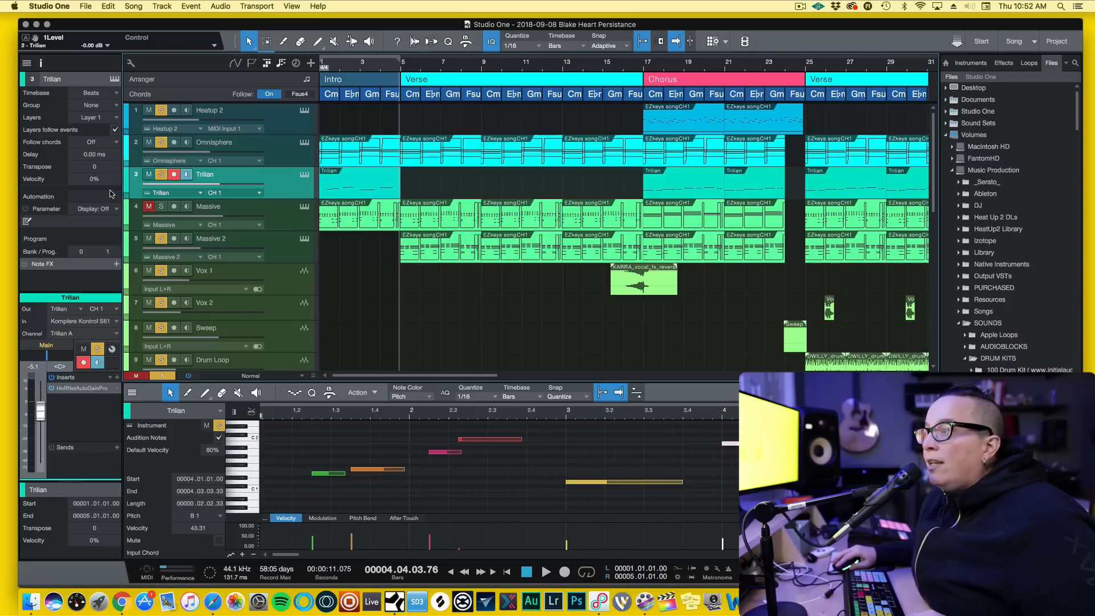
{"action": "key", "text": "space"}
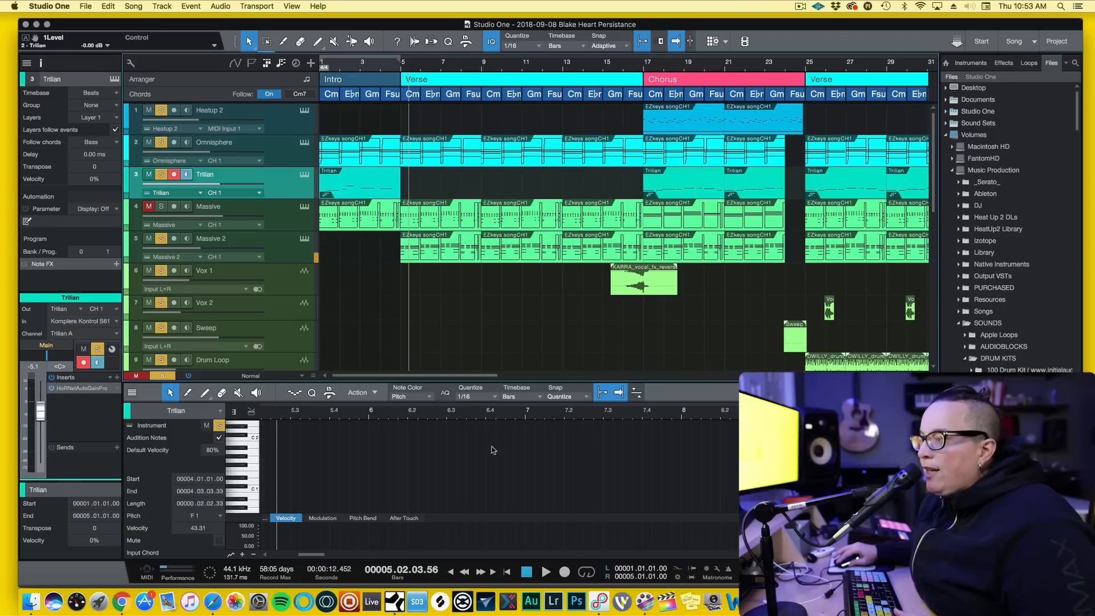
Return the playhead to bar 1, enable looping over bars 1 to 5, and play the Intro before stopping playback.
{"action": "left_click", "coordinate": [507, 572]}
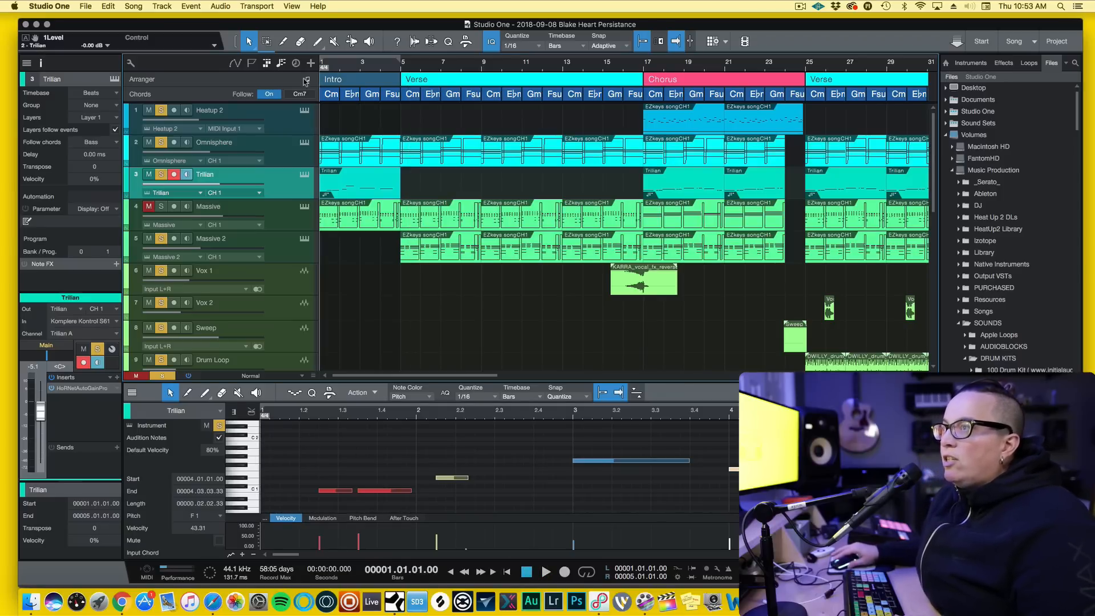
{"action": "right_click", "coordinate": [386, 63]}
{"action": "left_click", "coordinate": [425, 68]}
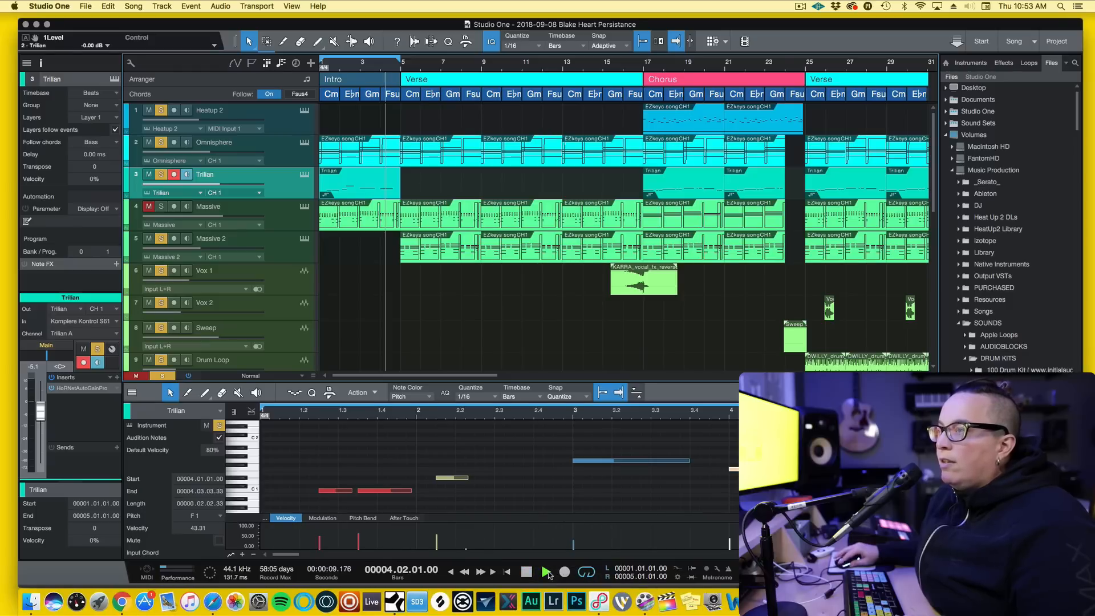
{"action": "left_click", "coordinate": [547, 572]}
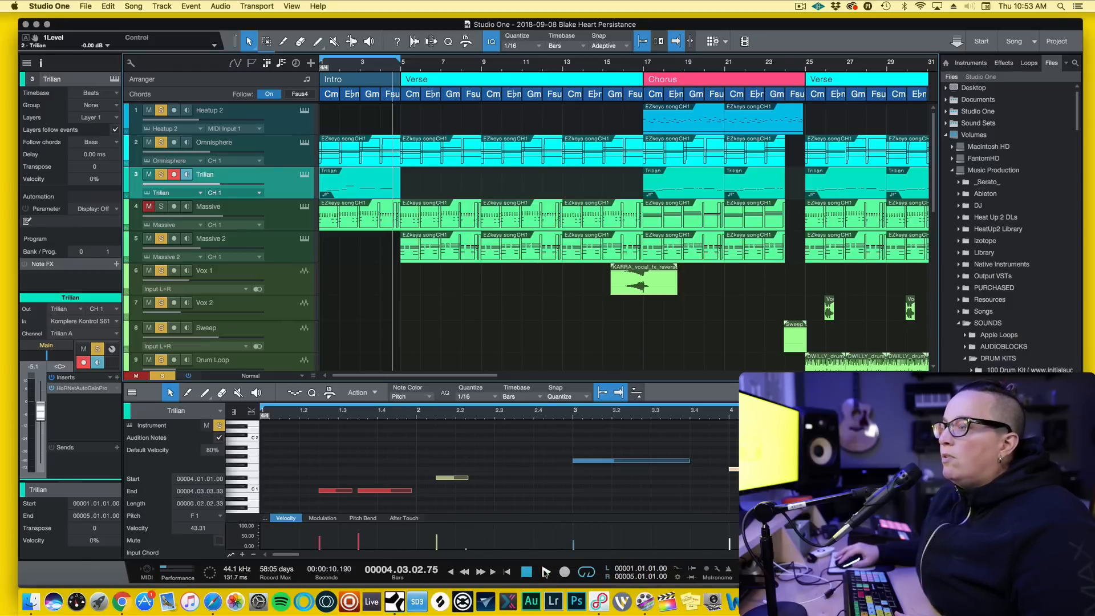
Play back the Intro from bar 1 and stop before bar 2.
{"action": "left_click", "coordinate": [506, 573]}
{"action": "left_click", "coordinate": [546, 572]}
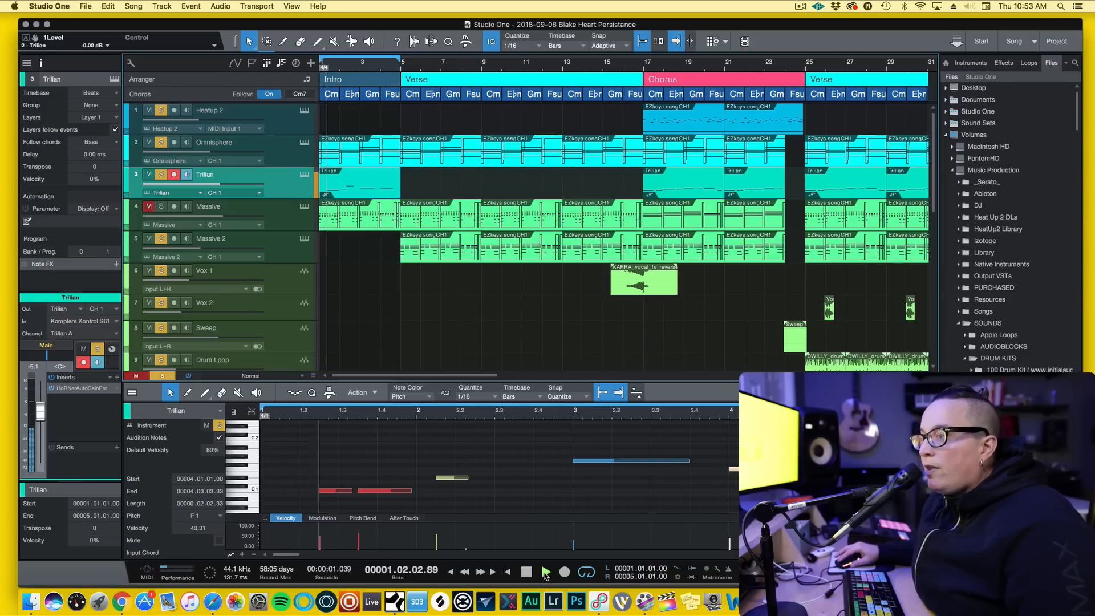
{"action": "key", "text": "space"}
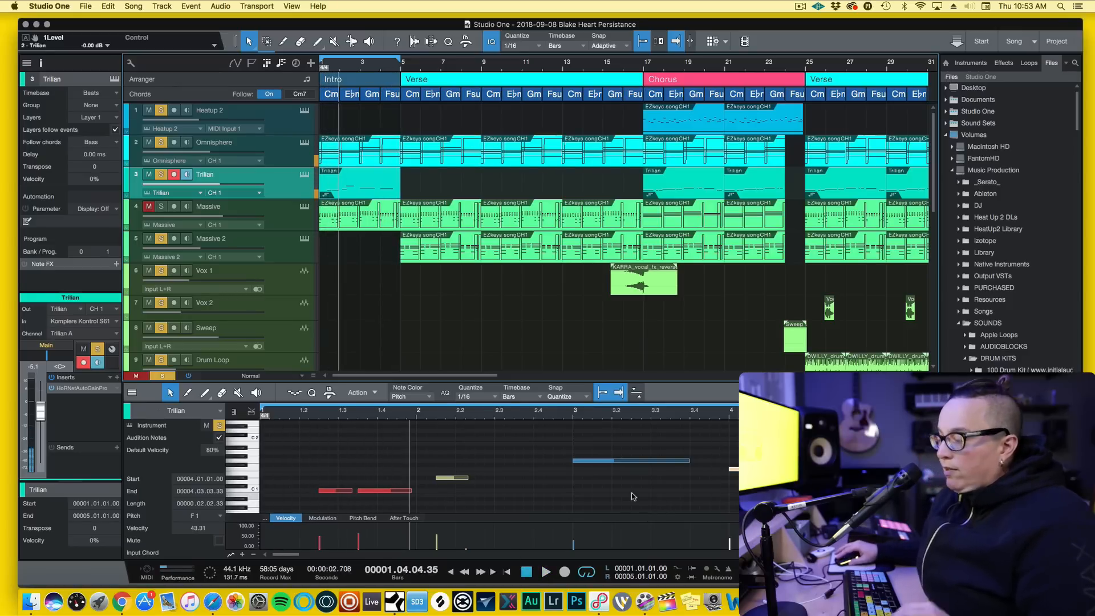
Transpose all notes of the Trilian Intro part up one octave in the note editor and start playback.
{"action": "key", "text": "super+a"}
{"action": "key", "text": "p"}
{"action": "left_click", "coordinate": [626, 492]}
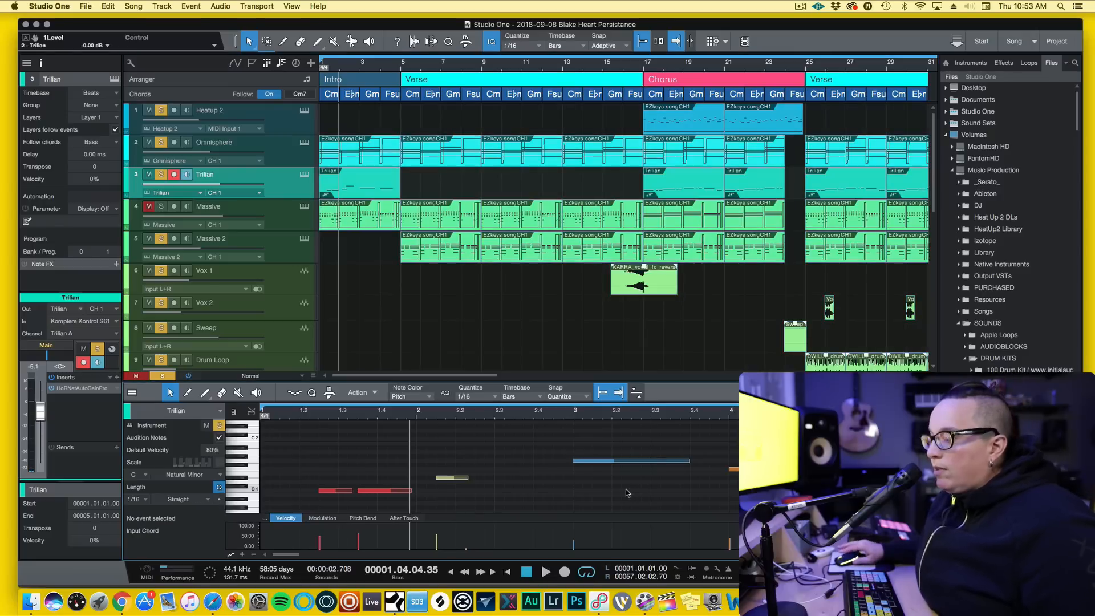
{"action": "key", "text": "super+a"}
{"action": "key", "text": "shift+Up"}
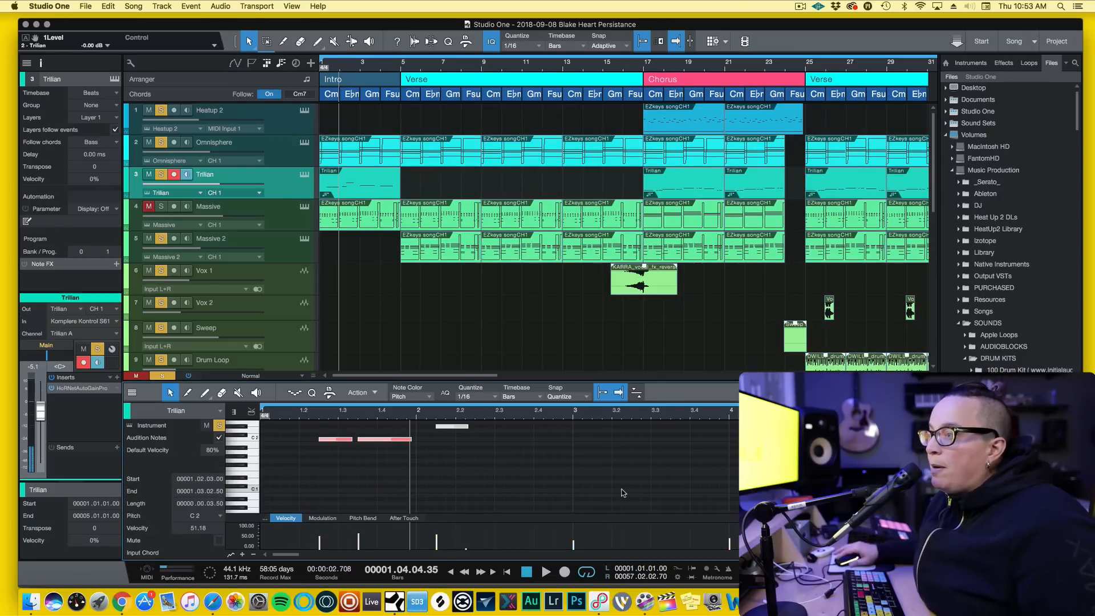
{"action": "scroll", "coordinate": [513, 501], "scroll_direction": "up", "scroll_amount": 2}
{"action": "key", "text": "space"}
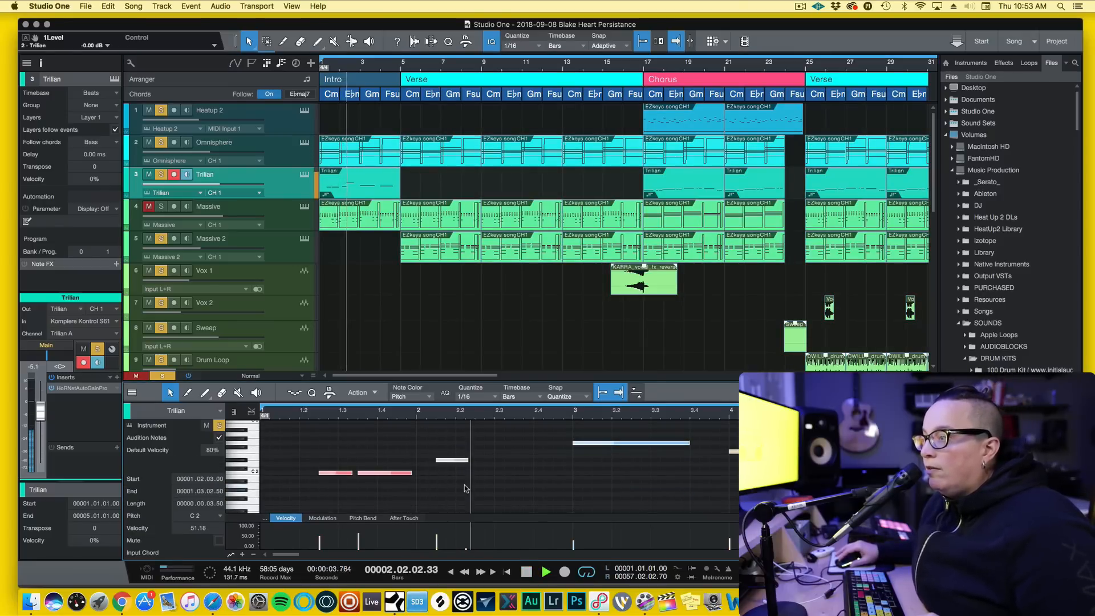
Lower the F3 note in bar 2 of the Trilian Intro part by one octave to F2.
{"action": "scroll", "coordinate": [464, 486], "scroll_direction": "up", "scroll_amount": 3}
{"action": "scroll", "coordinate": [469, 479], "scroll_direction": "down", "scroll_amount": 2}
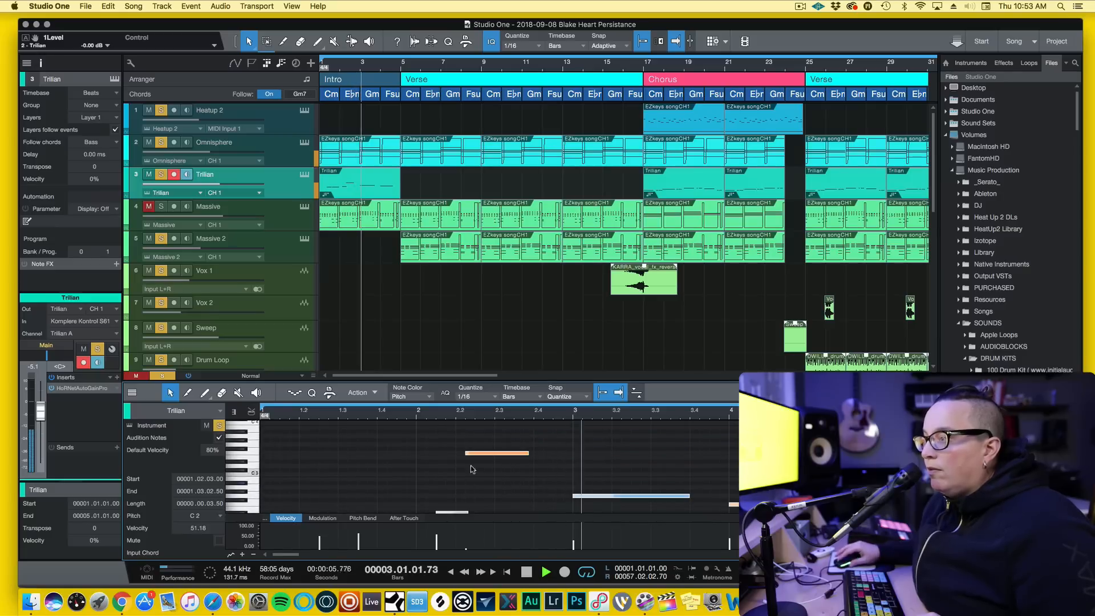
{"action": "left_click", "coordinate": [502, 453]}
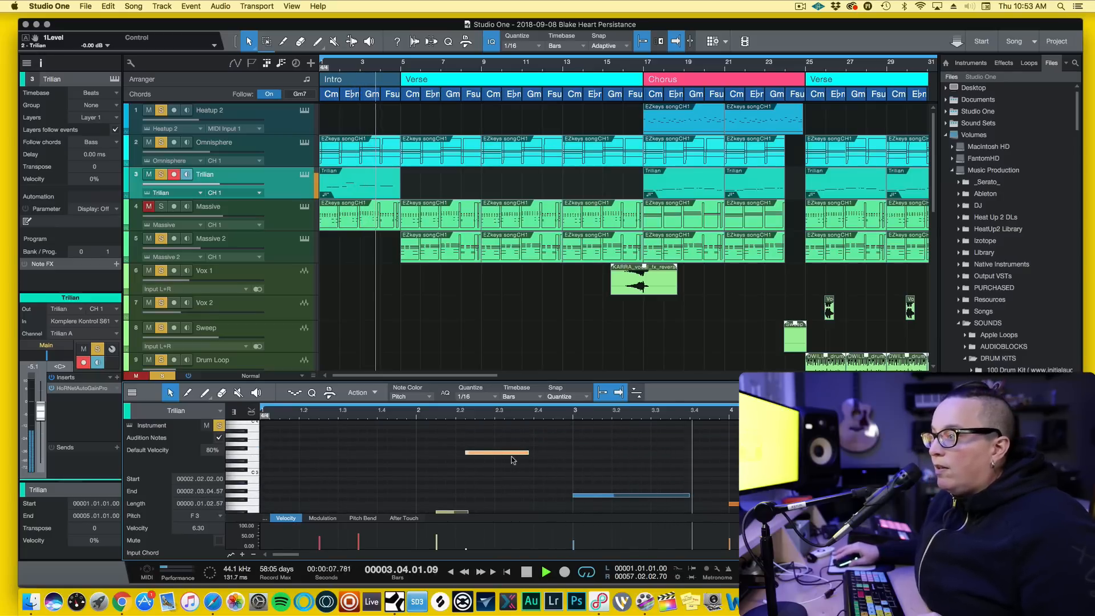
{"action": "key", "text": "shift+Down"}
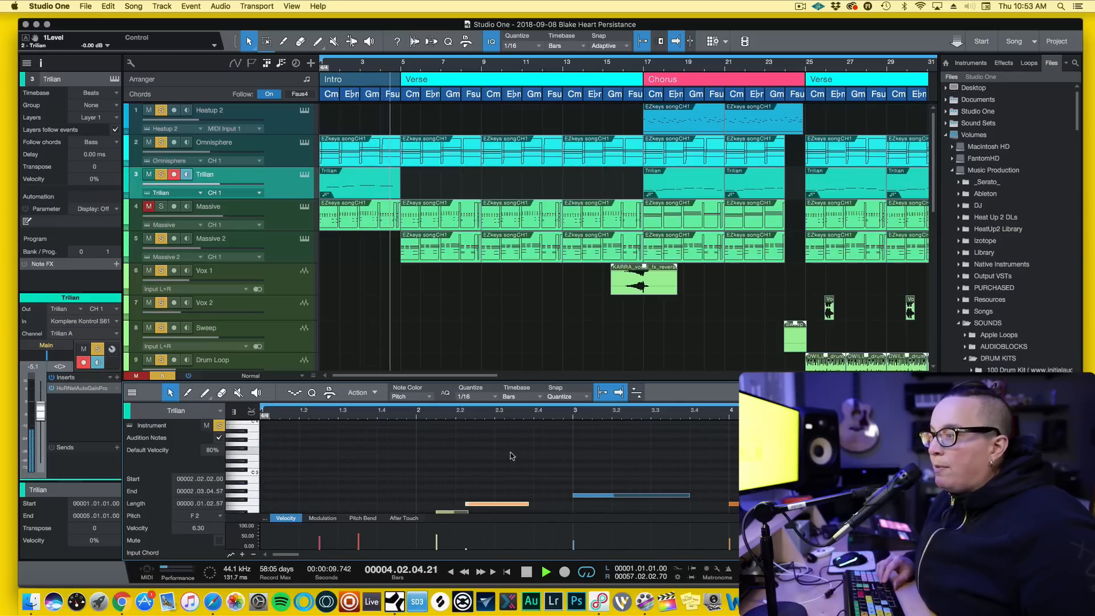
Play back the edited Intro bass line from bar 1 and stop in bar 3.
{"action": "scroll", "coordinate": [548, 465], "scroll_direction": "down", "scroll_amount": 3}
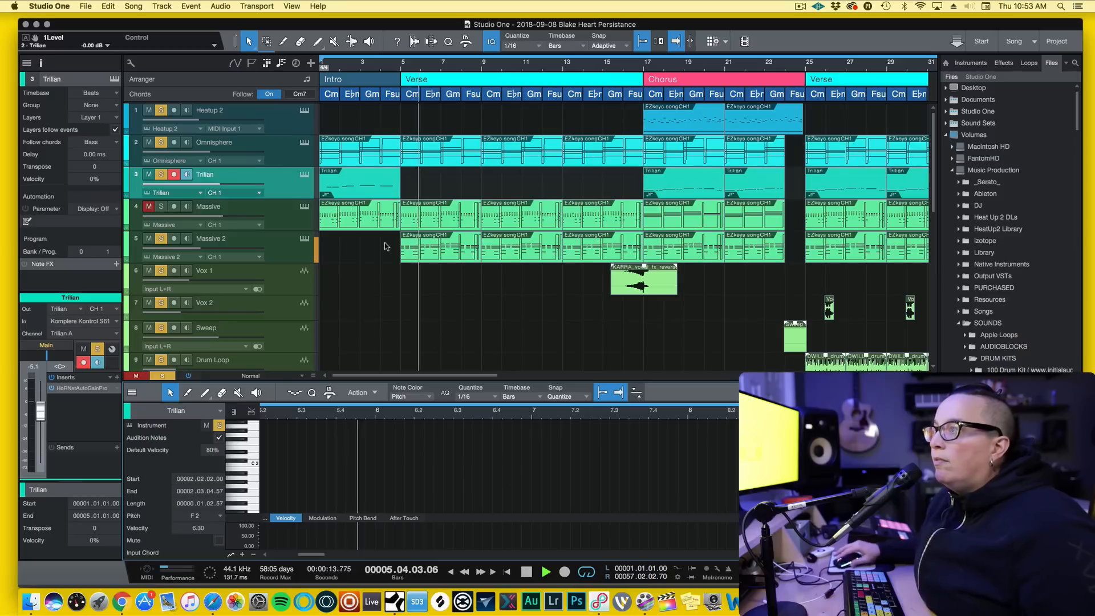
{"action": "left_click", "coordinate": [506, 572]}
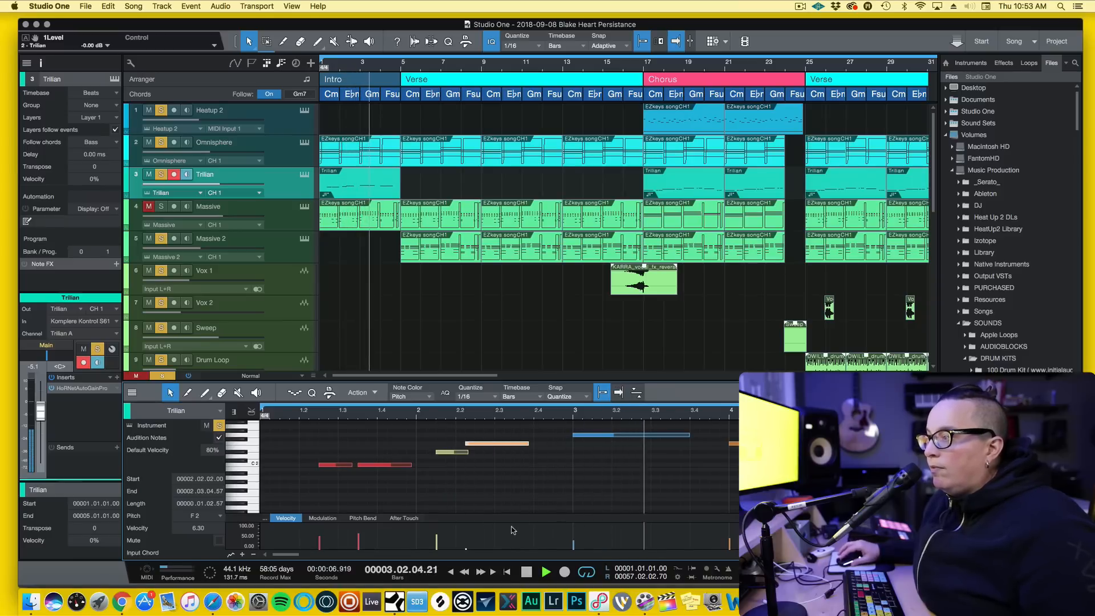
{"action": "key", "text": "space"}
Set the Trilian track's Follow chords mode to Off and play the Intro from bar 1 to hear the original notes.
{"action": "left_click", "coordinate": [108, 141]}
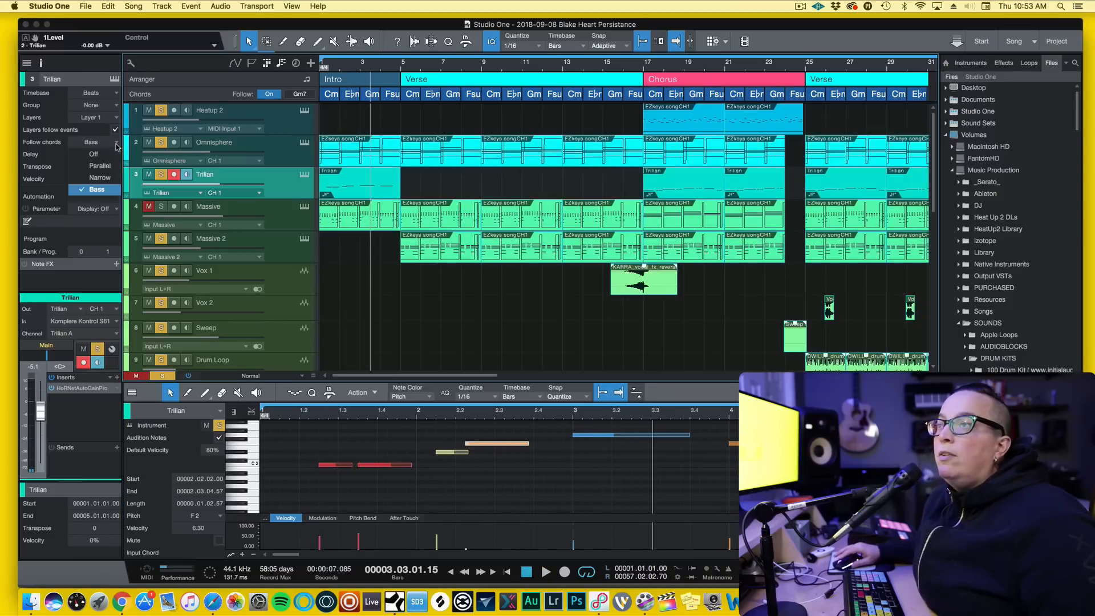
{"action": "left_click", "coordinate": [100, 155]}
{"action": "left_click", "coordinate": [300, 417]}
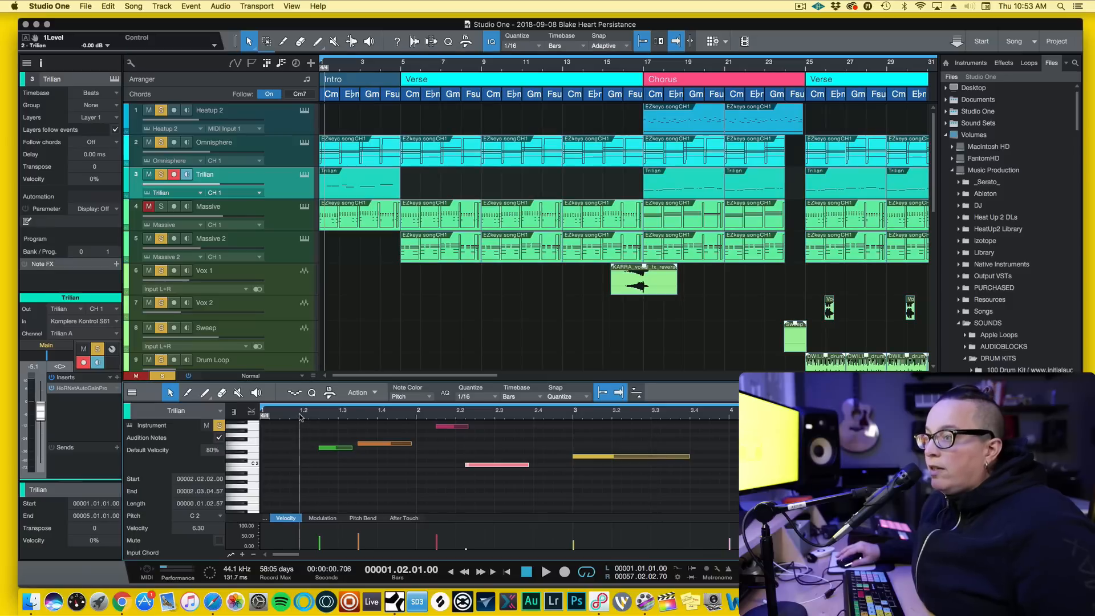
{"action": "left_click", "coordinate": [281, 418]}
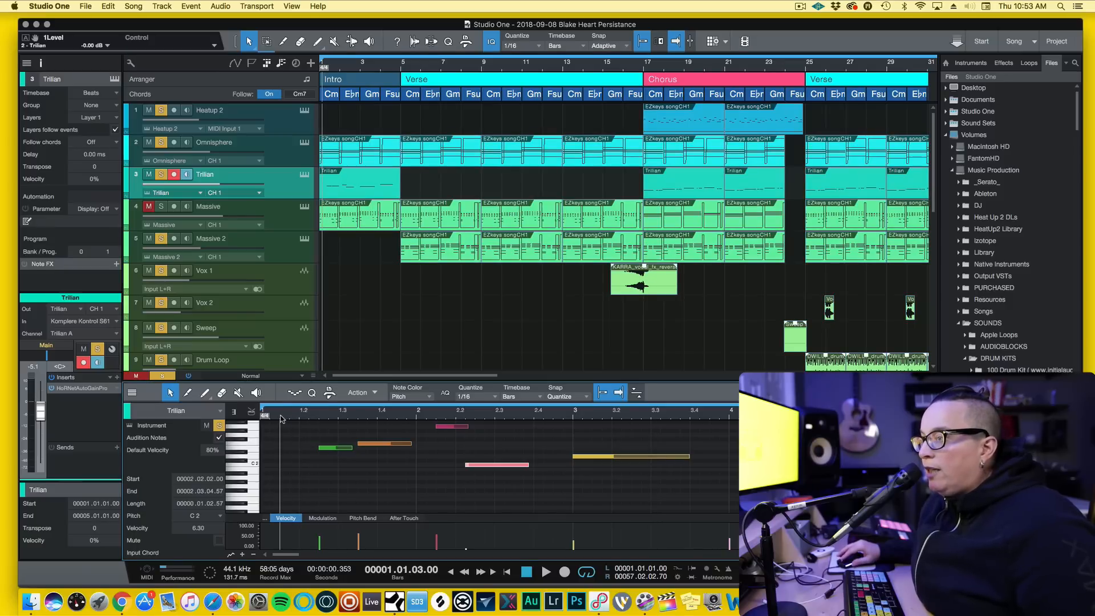
{"action": "key", "text": "space"}
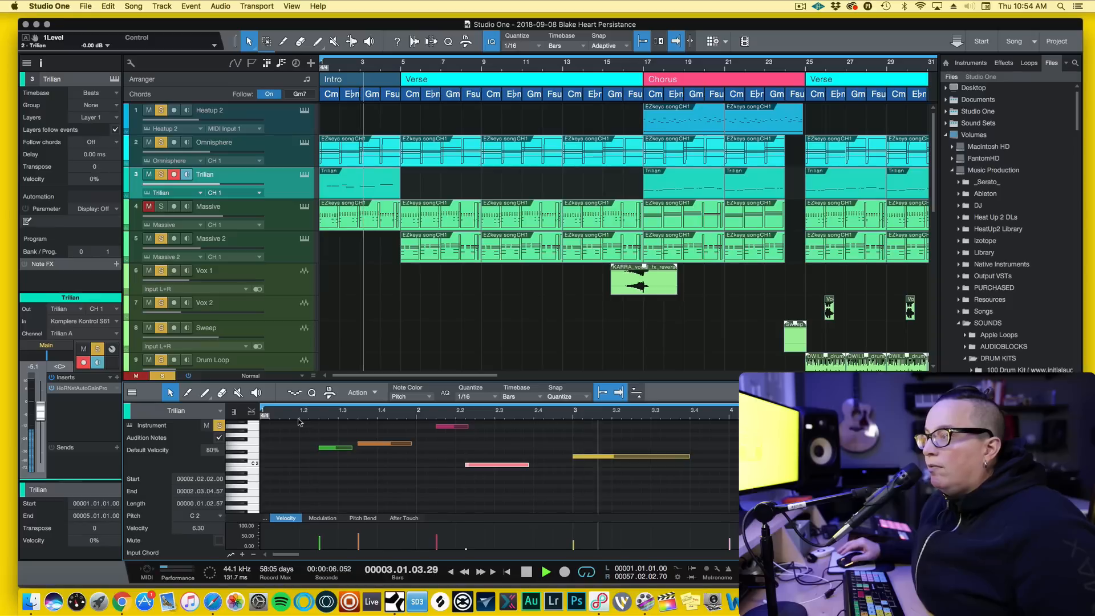
{"action": "key", "text": "space"}
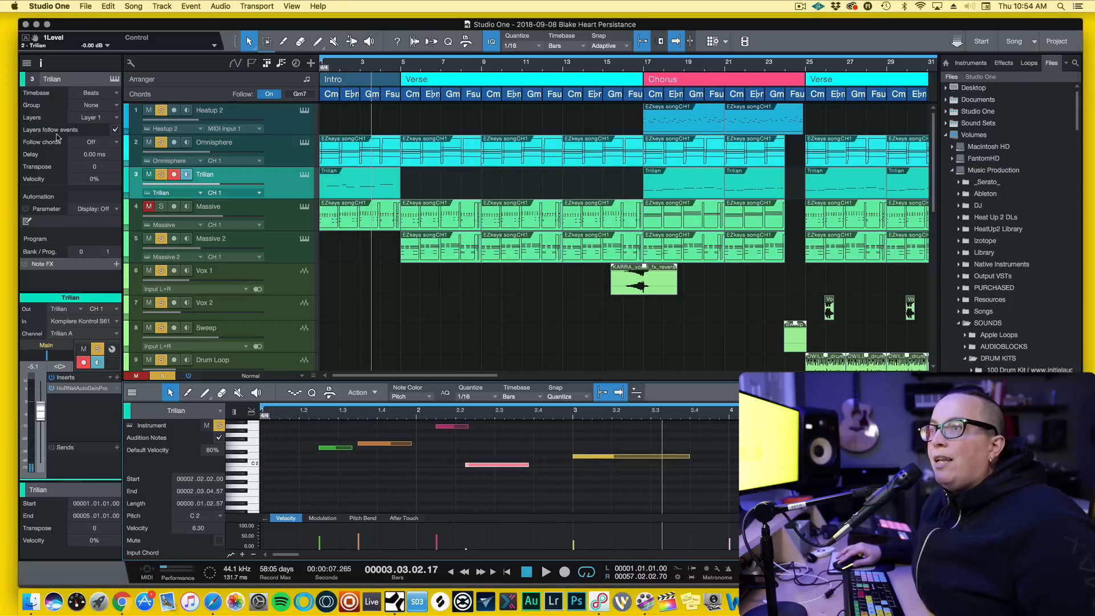
Set the Trilian track's Follow chords mode to Bass and delete the track's Intro part.
{"action": "left_click", "coordinate": [110, 143]}
{"action": "left_click", "coordinate": [101, 163]}
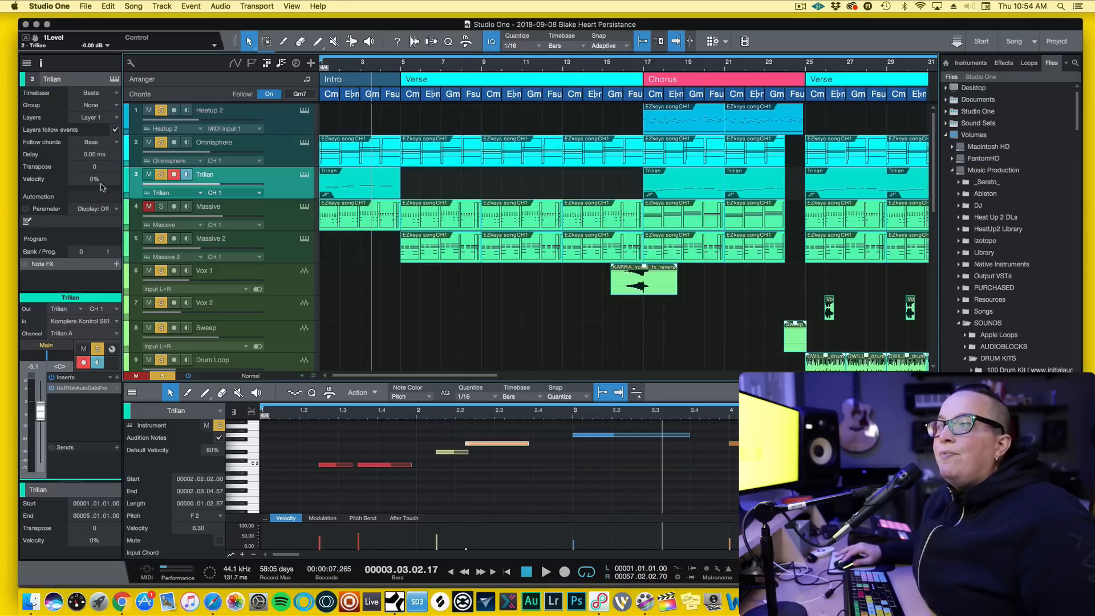
{"action": "left_click", "coordinate": [358, 179]}
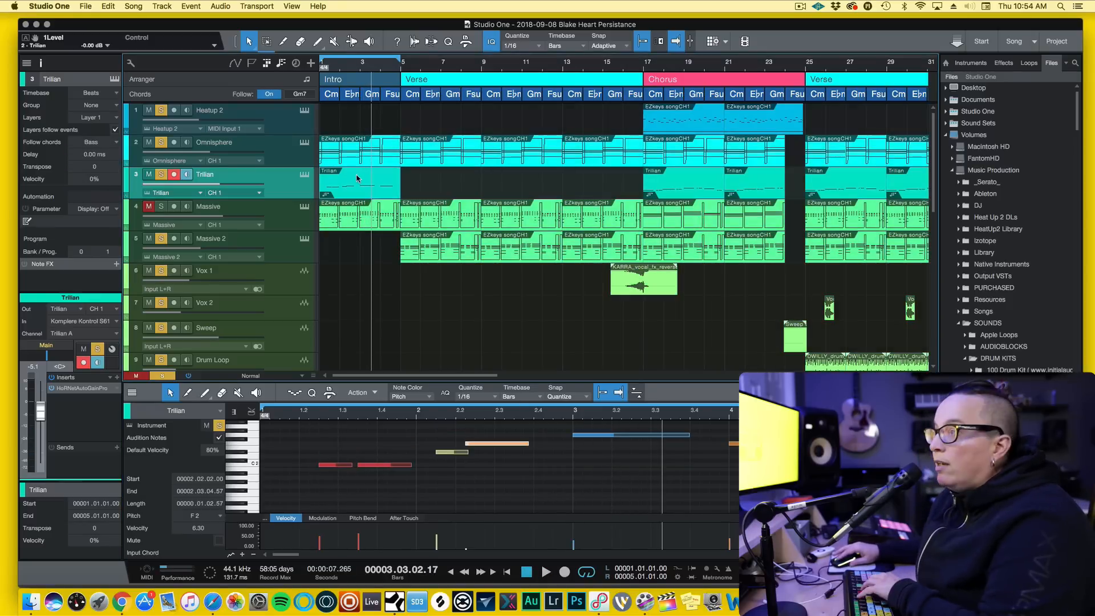
{"action": "key", "text": "Delete"}
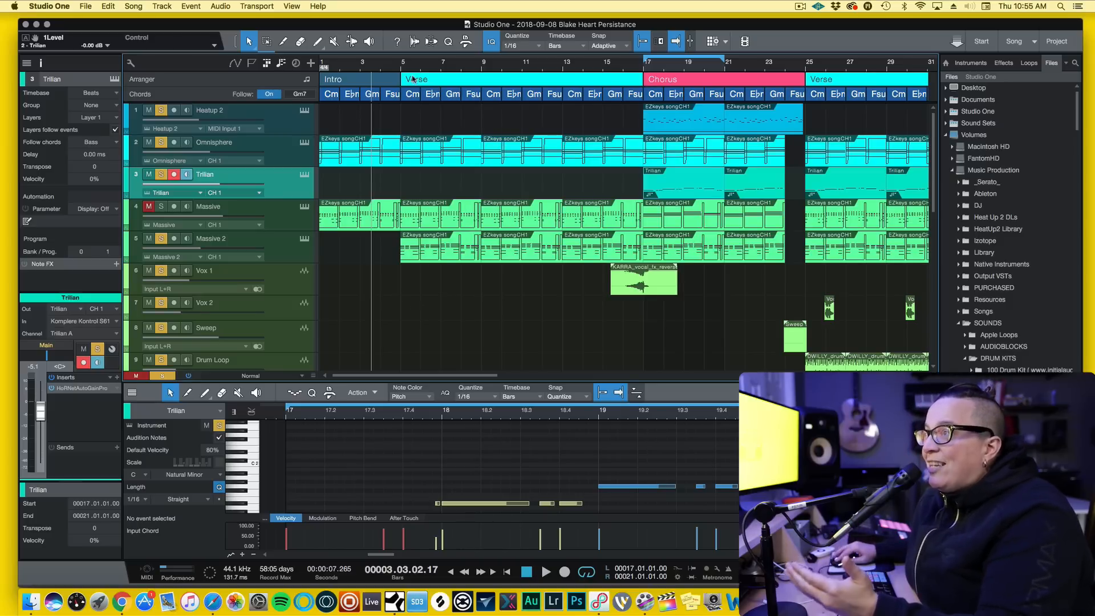
Show the whole arrangement and review the Trilian track's Follow chords options without changing the mode.
{"action": "left_click_drag", "start_coordinate": [417, 65], "coordinate": [416, 57]}
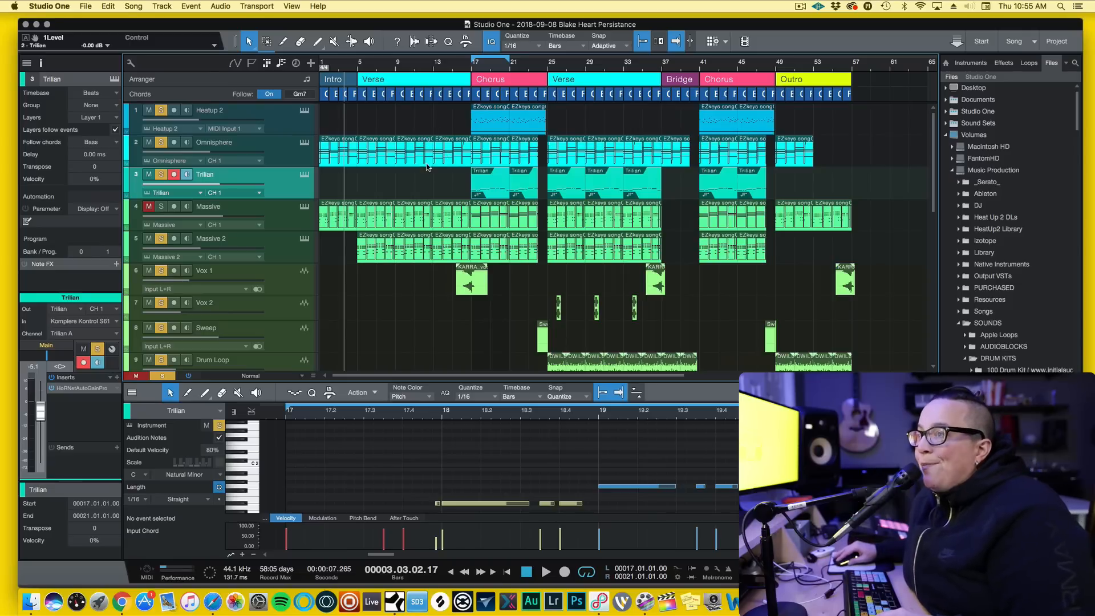
{"action": "left_click", "coordinate": [115, 144]}
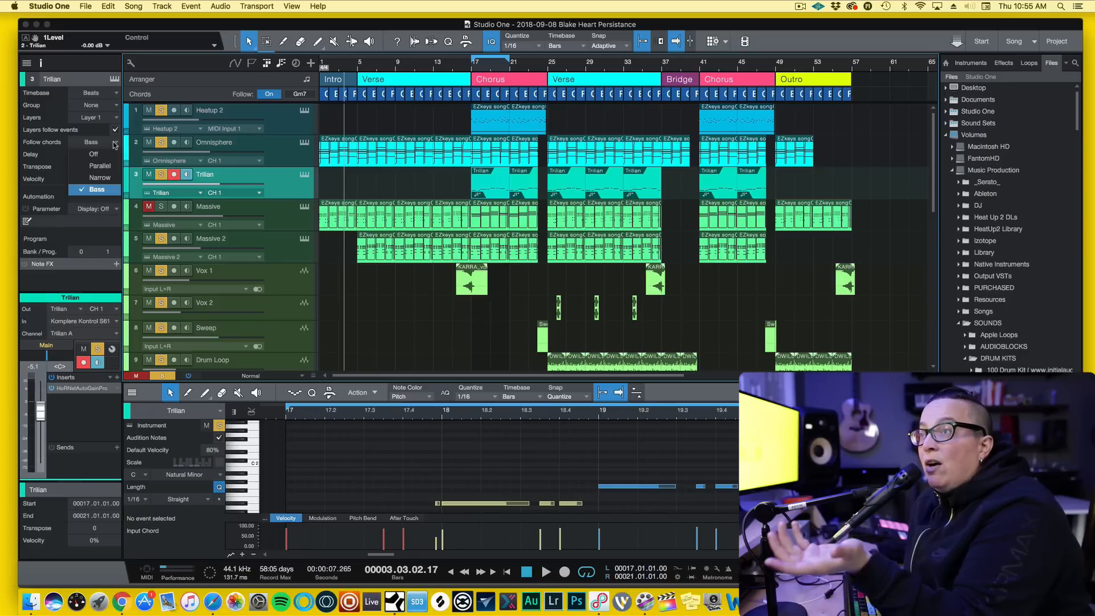
{"action": "left_click", "coordinate": [116, 144]}
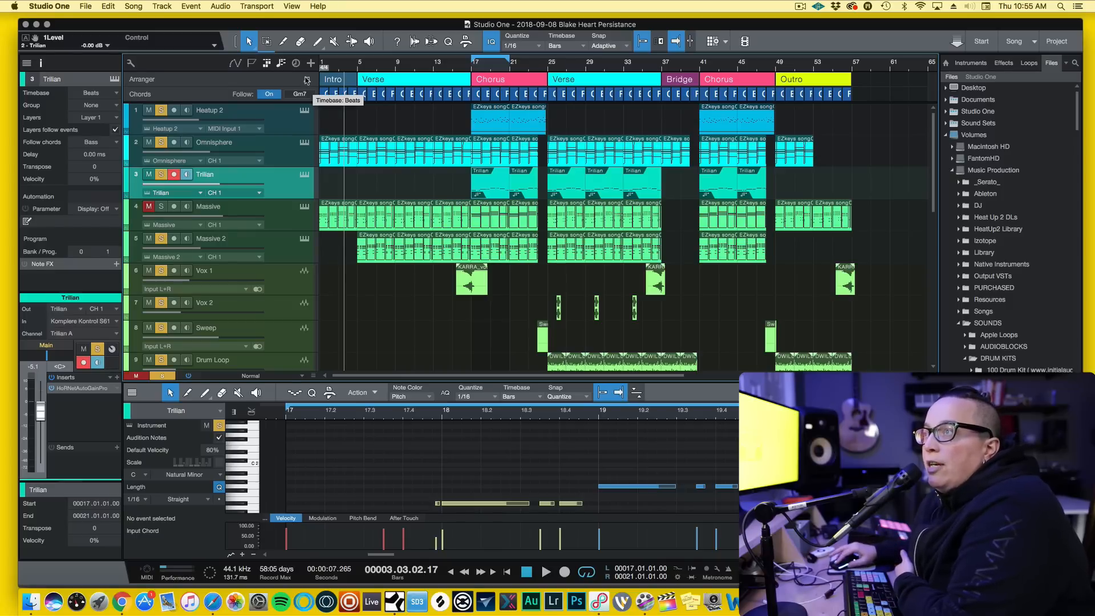
Try copying the second Verse section with its events to bar 57 after the Outro, and undo the copy.
{"action": "left_click", "coordinate": [416, 79]}
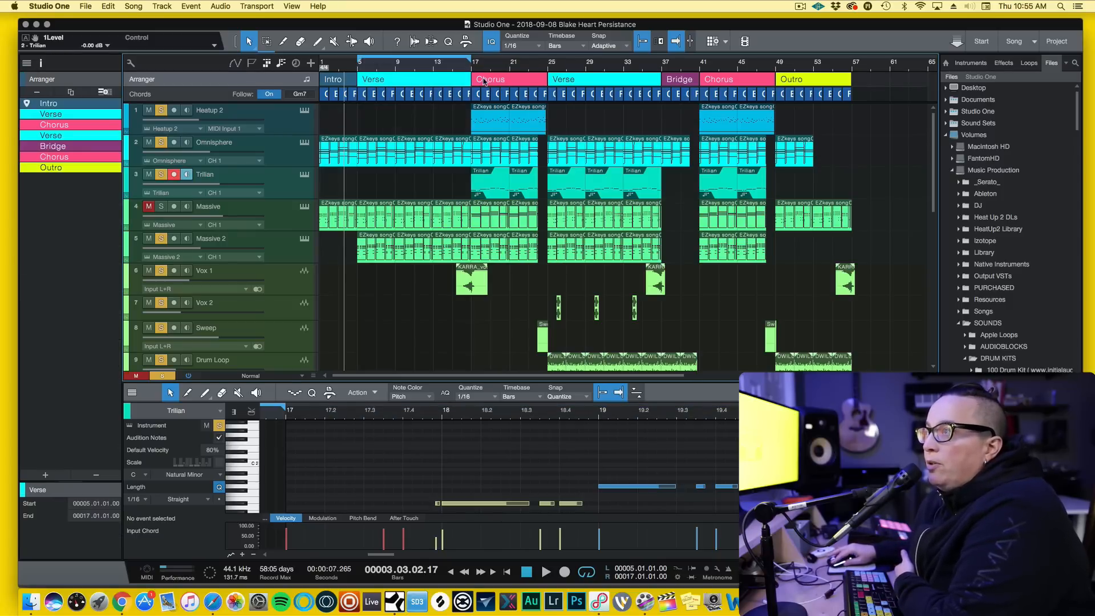
{"action": "left_click", "coordinate": [605, 80]}
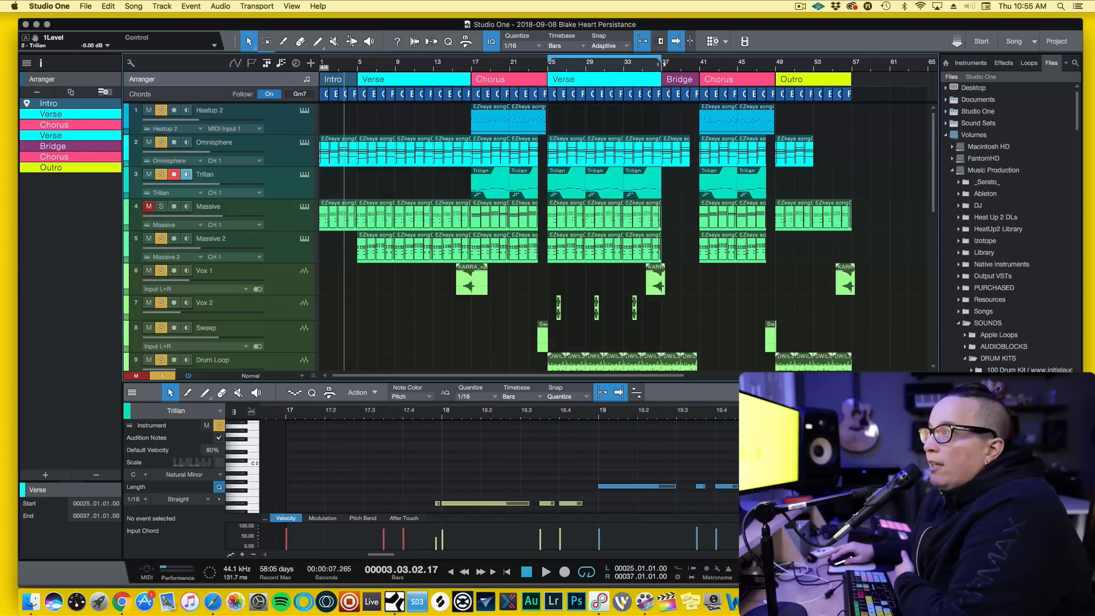
{"action": "left_click_drag", "start_coordinate": [671, 60], "coordinate": [668, 55]}
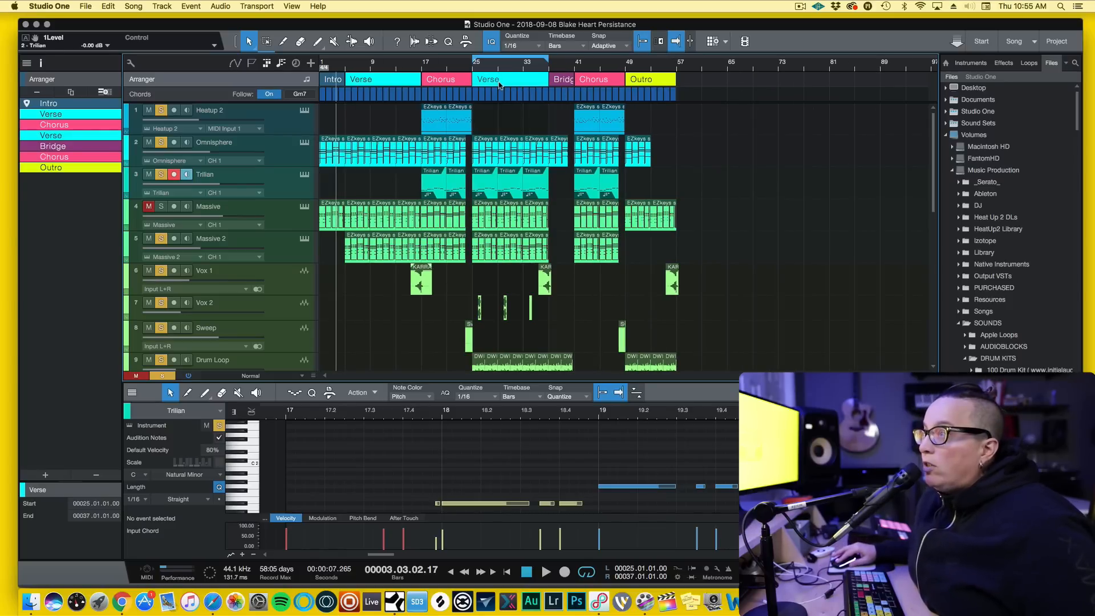
{"action": "left_click_drag", "start_coordinate": [499, 85], "coordinate": [690, 88]}
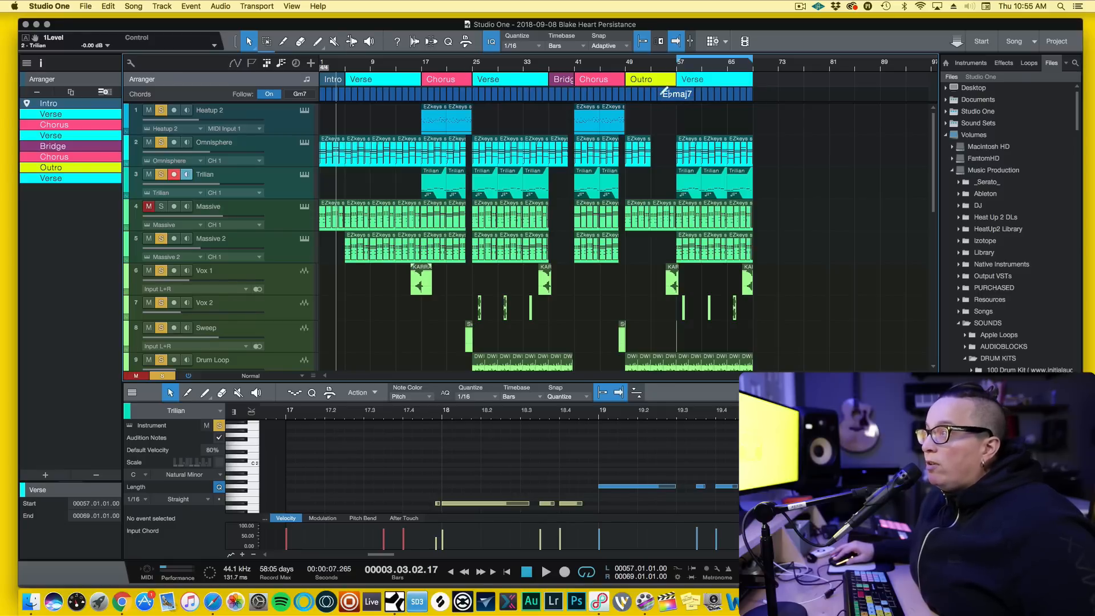
{"action": "key", "text": "super+z"}
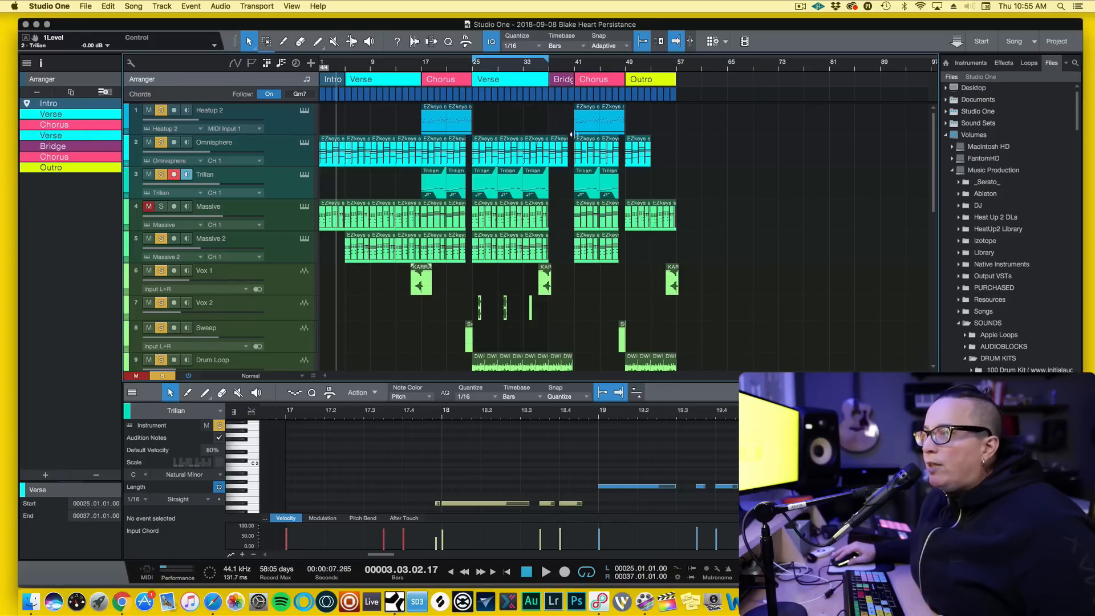
Open the Closed HH 1 track's Impact XT instrument and switch the instrument window to Trilian.
{"action": "scroll", "coordinate": [571, 135], "scroll_direction": "down", "scroll_amount": 8}
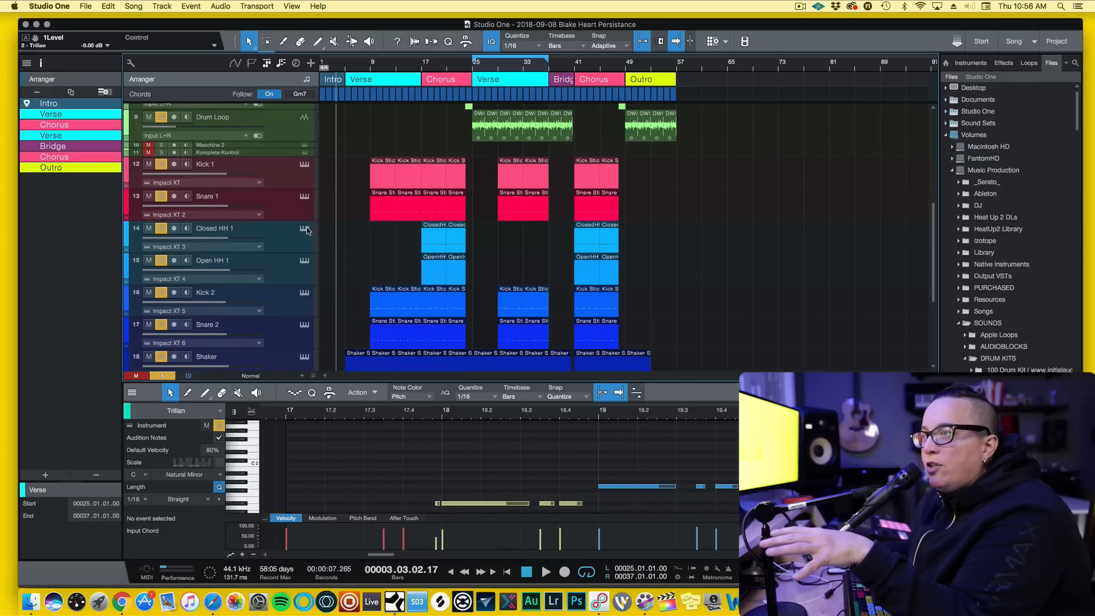
{"action": "left_click", "coordinate": [305, 229]}
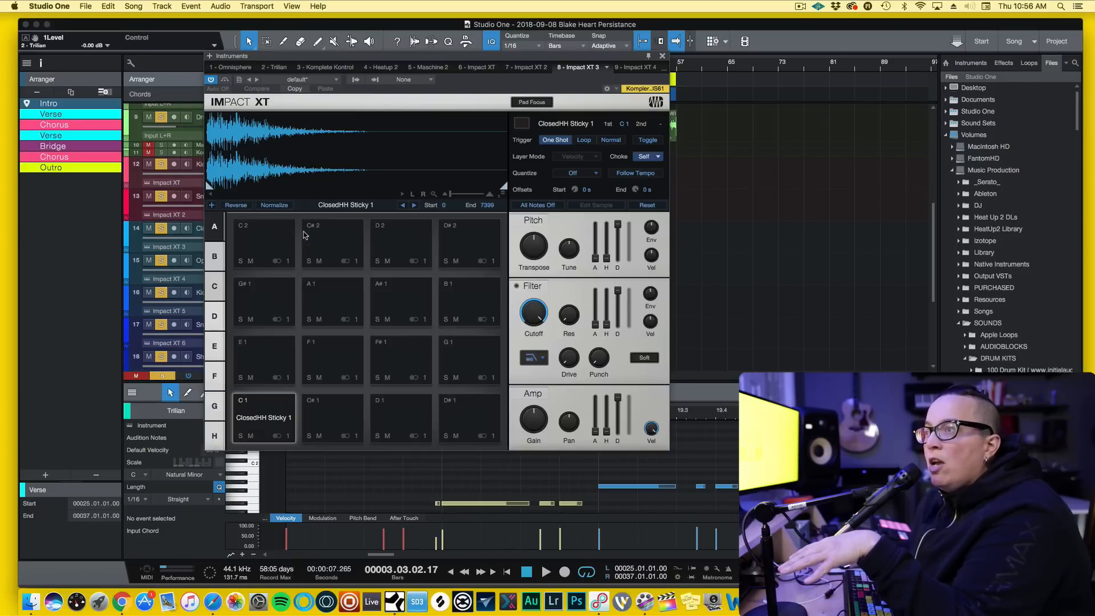
{"action": "left_click_drag", "start_coordinate": [354, 55], "coordinate": [363, 99]}
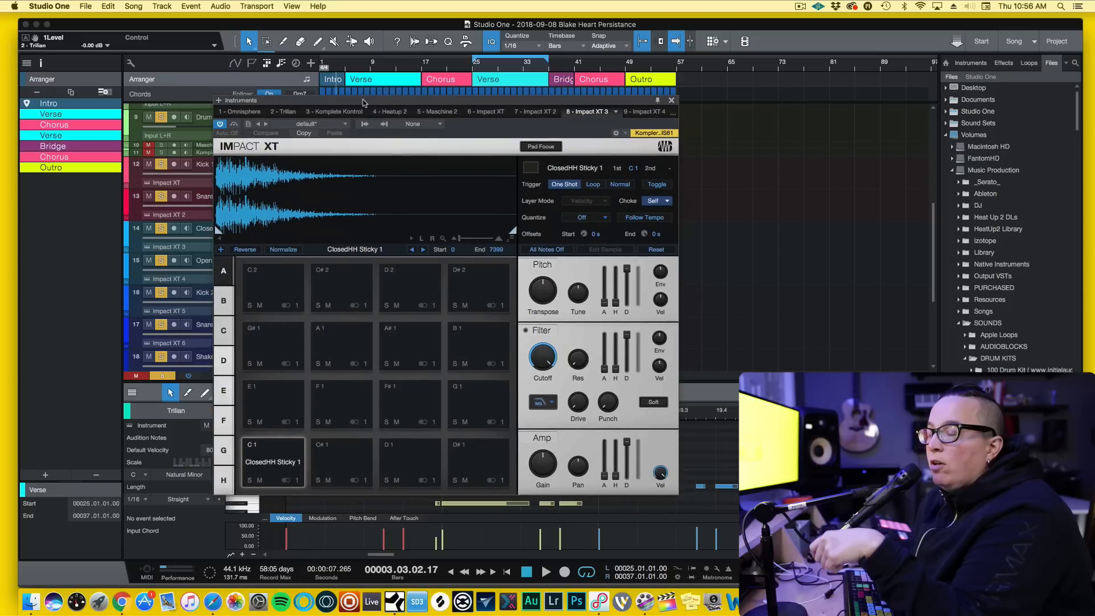
{"action": "left_click", "coordinate": [245, 112]}
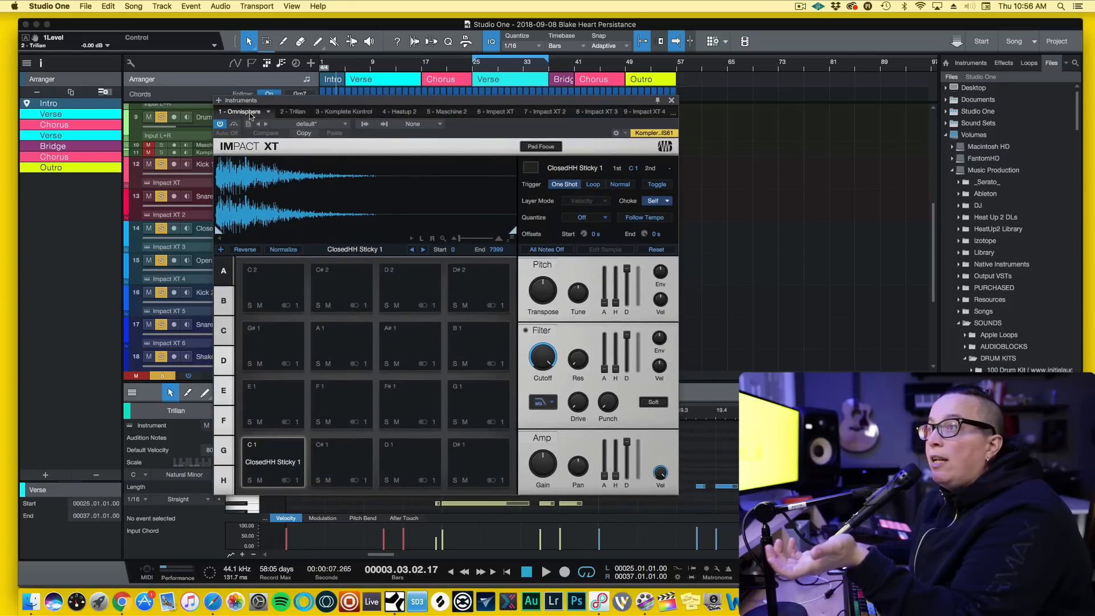
{"action": "left_click", "coordinate": [293, 112]}
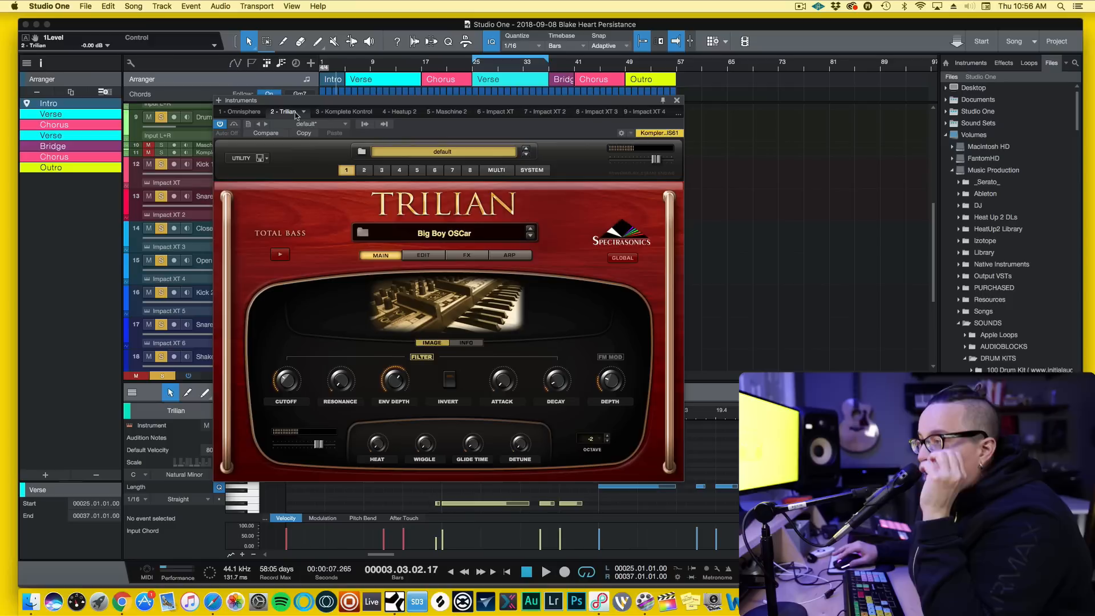
Browse the song's other loaded instruments, including Omnisphere, Komplete Kontrol, Heatup 2 and Maschine 2.
{"action": "left_click", "coordinate": [255, 112]}
{"action": "left_click", "coordinate": [284, 112]}
{"action": "left_click", "coordinate": [341, 112]}
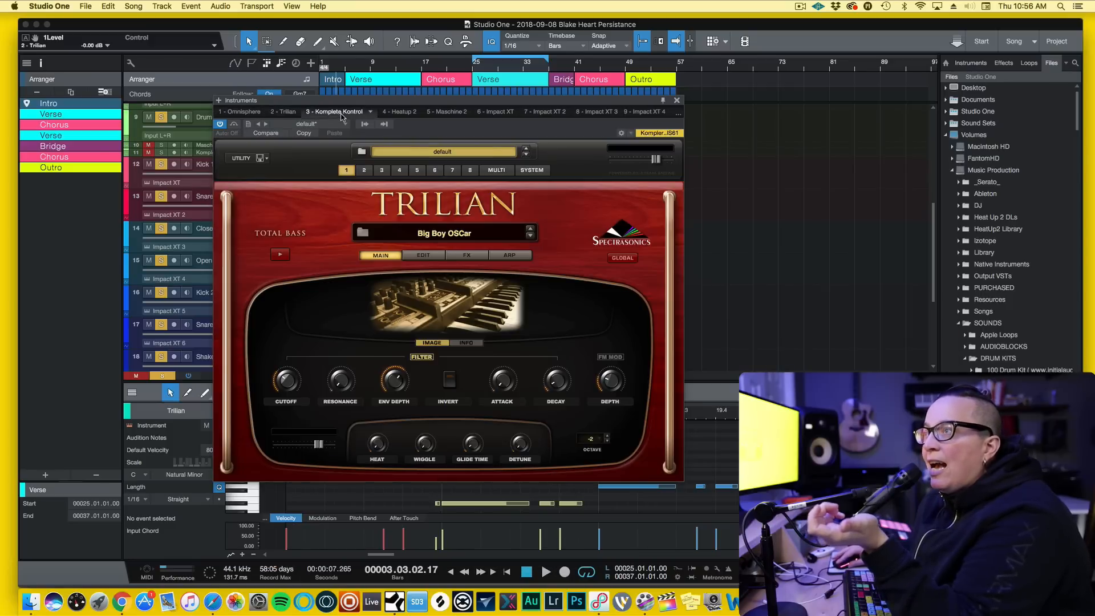
{"action": "left_click", "coordinate": [405, 113]}
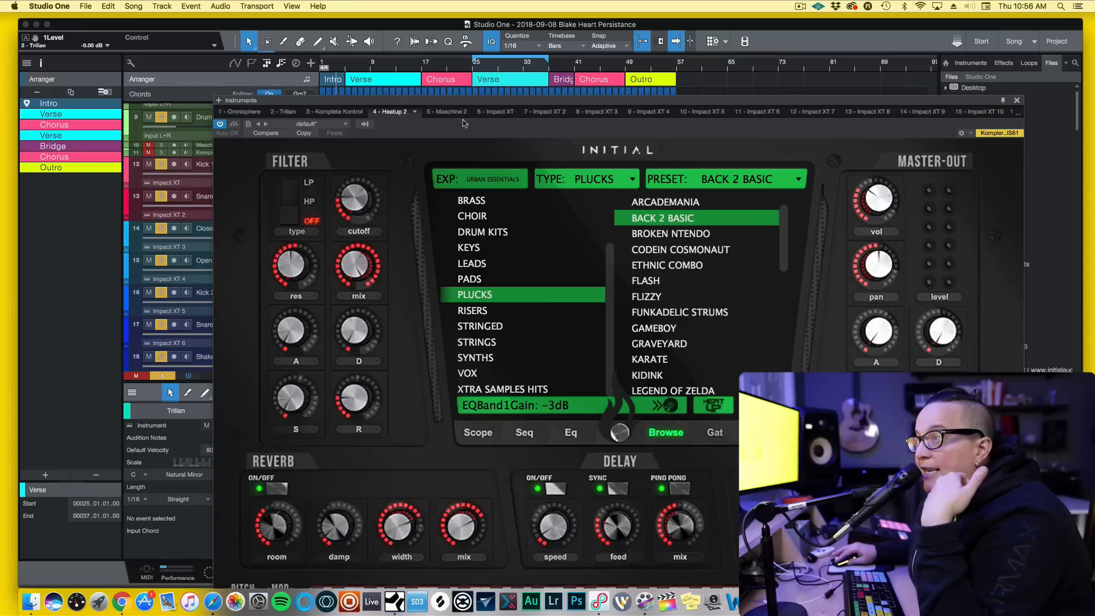
{"action": "left_click", "coordinate": [448, 113]}
{"action": "left_click", "coordinate": [488, 112]}
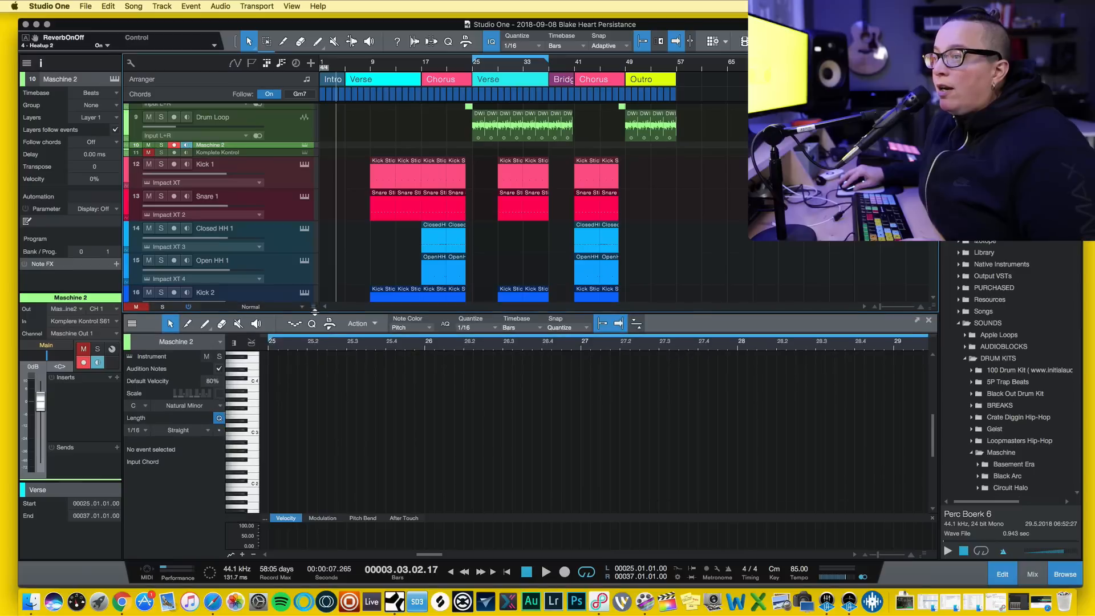
Enlarge the note editor upward so it takes more height below the arrangement.
{"action": "left_click_drag", "start_coordinate": [322, 314], "coordinate": [322, 291]}
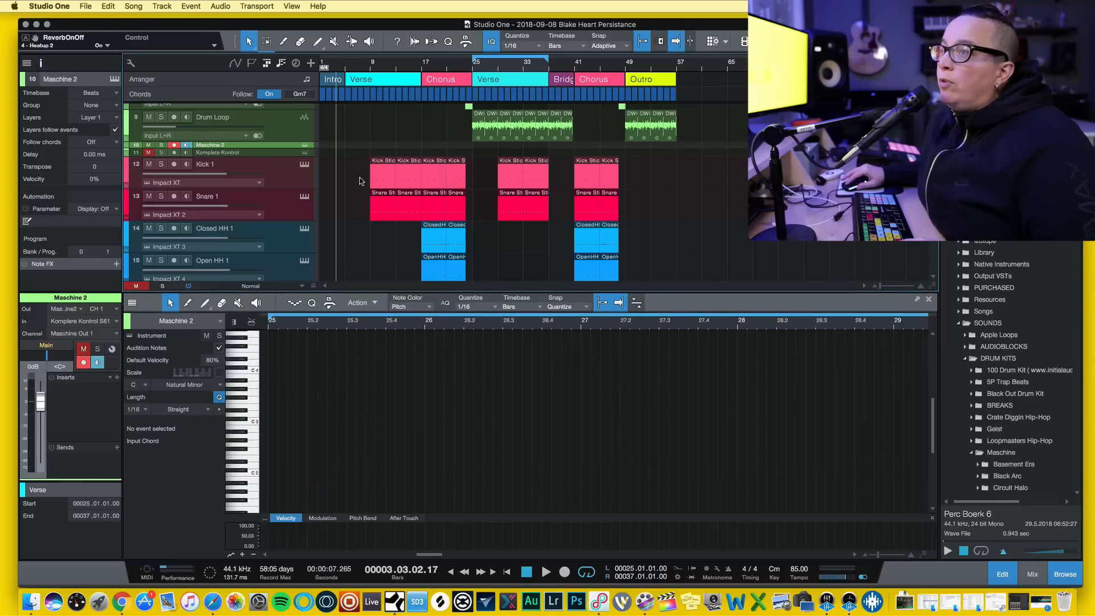
Select the Massive 2 track and show its notes for about bars 24 to 44 in the note editor.
{"action": "scroll", "coordinate": [370, 188], "scroll_direction": "up", "scroll_amount": 10}
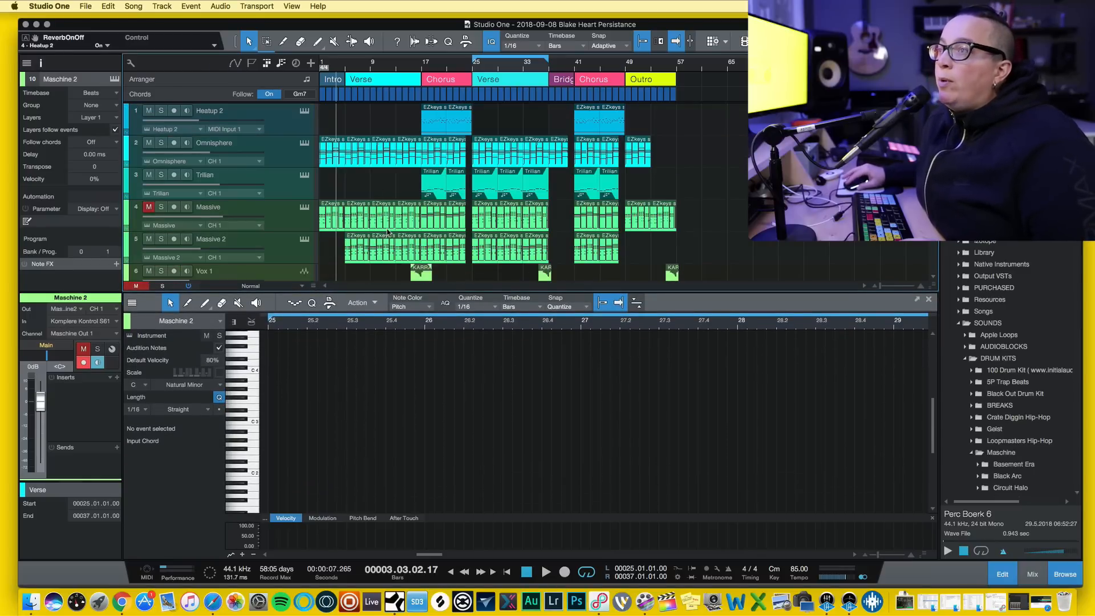
{"action": "left_click", "coordinate": [303, 248]}
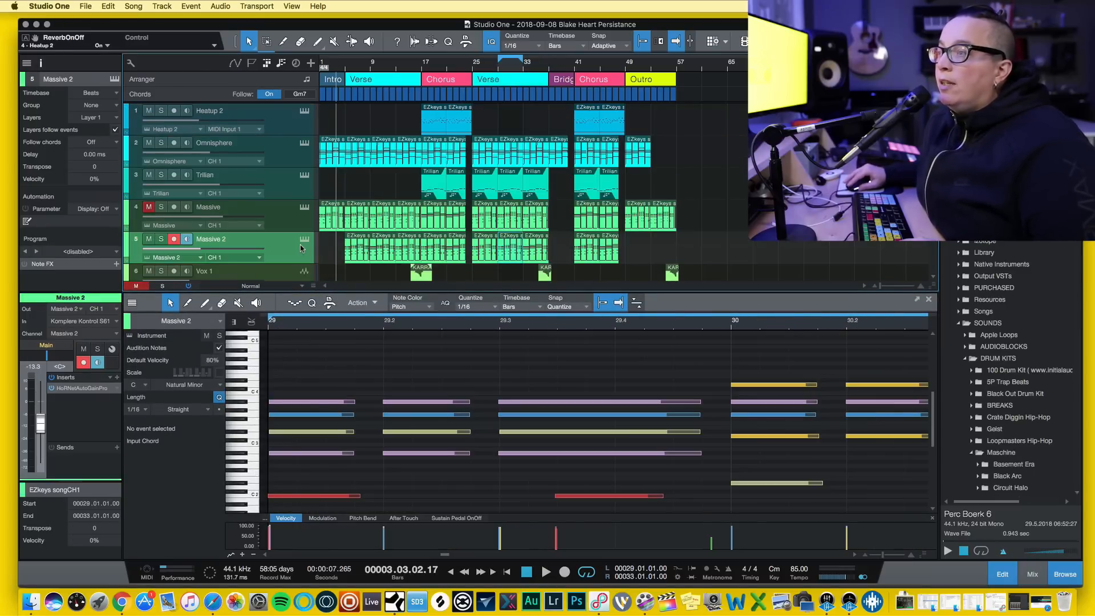
{"action": "scroll", "coordinate": [447, 321], "scroll_direction": "down", "scroll_amount": 10}
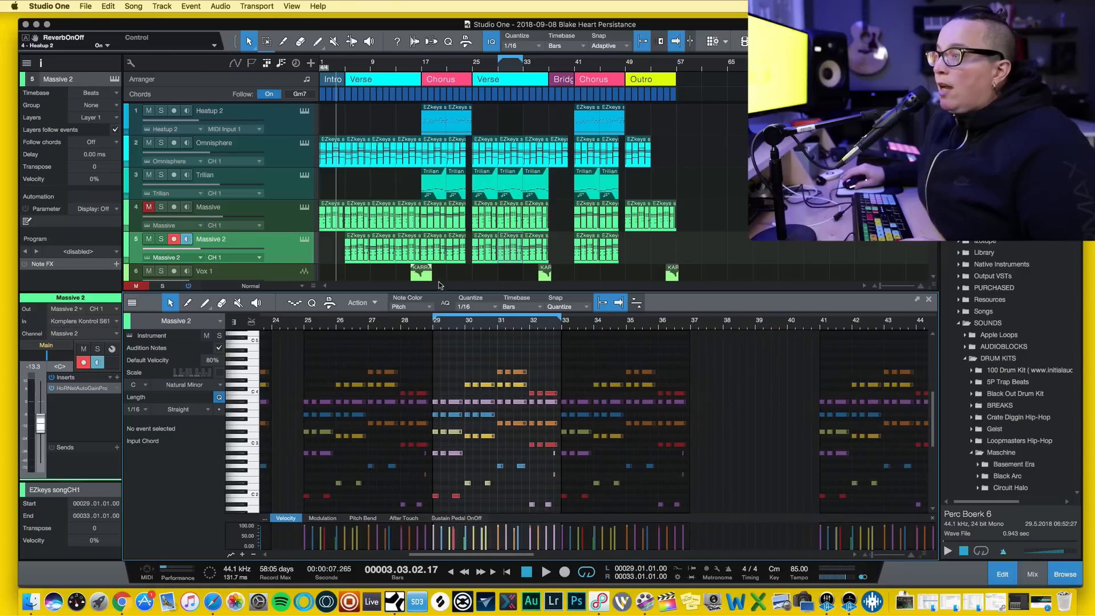
{"action": "scroll", "coordinate": [466, 423], "scroll_direction": "down", "scroll_amount": 1}
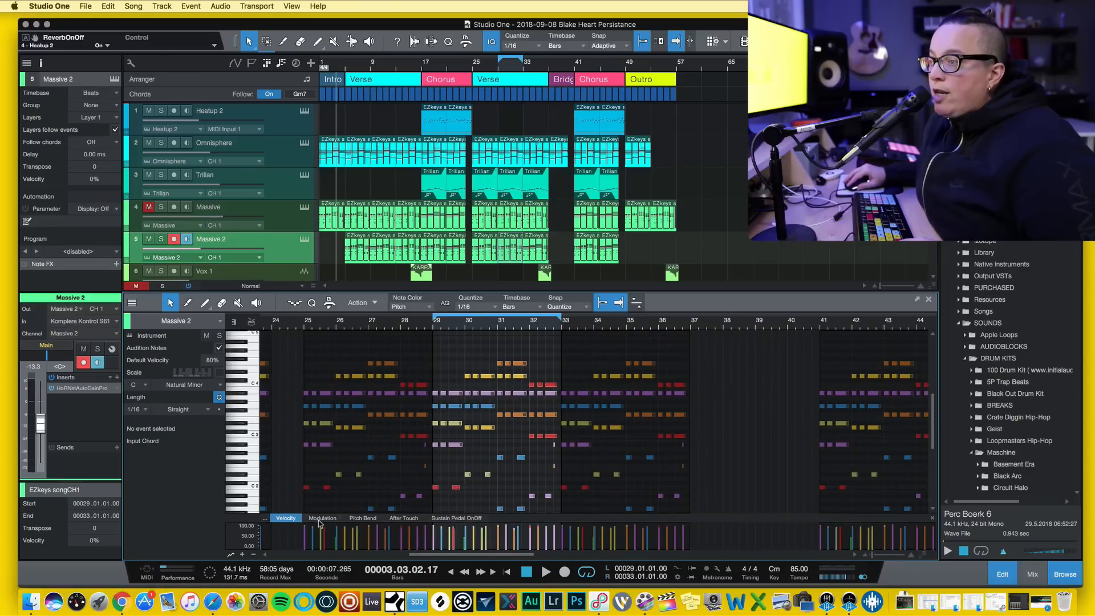
View the Massive 2 part's Pitch Bend, After Touch and Sustain Pedal controller lanes, and return to its Velocity lane.
{"action": "left_click", "coordinate": [355, 518]}
{"action": "left_click", "coordinate": [403, 519]}
{"action": "left_click", "coordinate": [445, 519]}
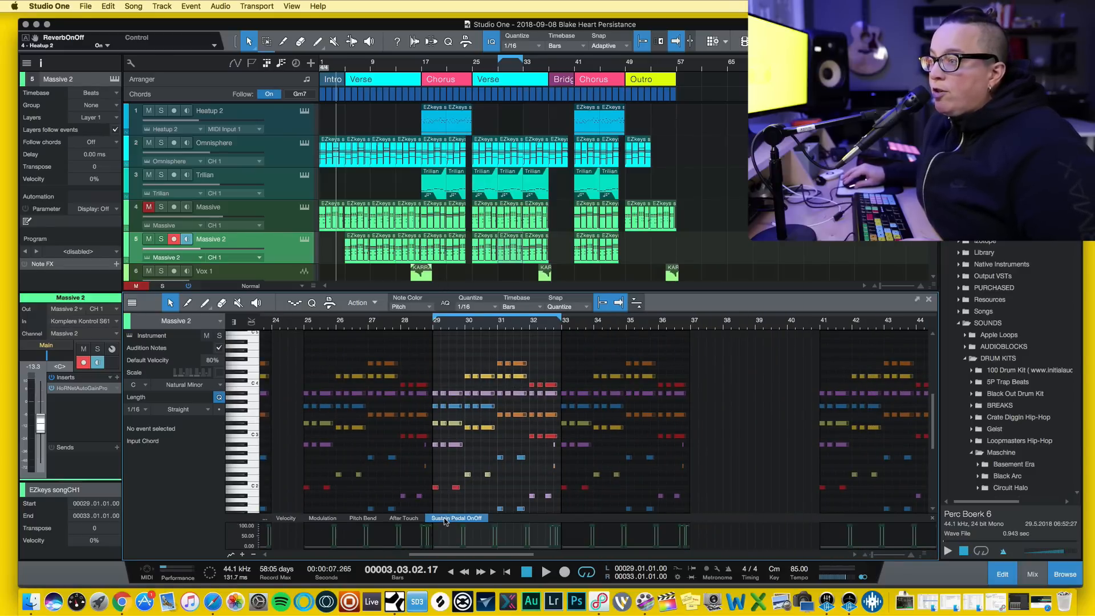
{"action": "left_click", "coordinate": [410, 519]}
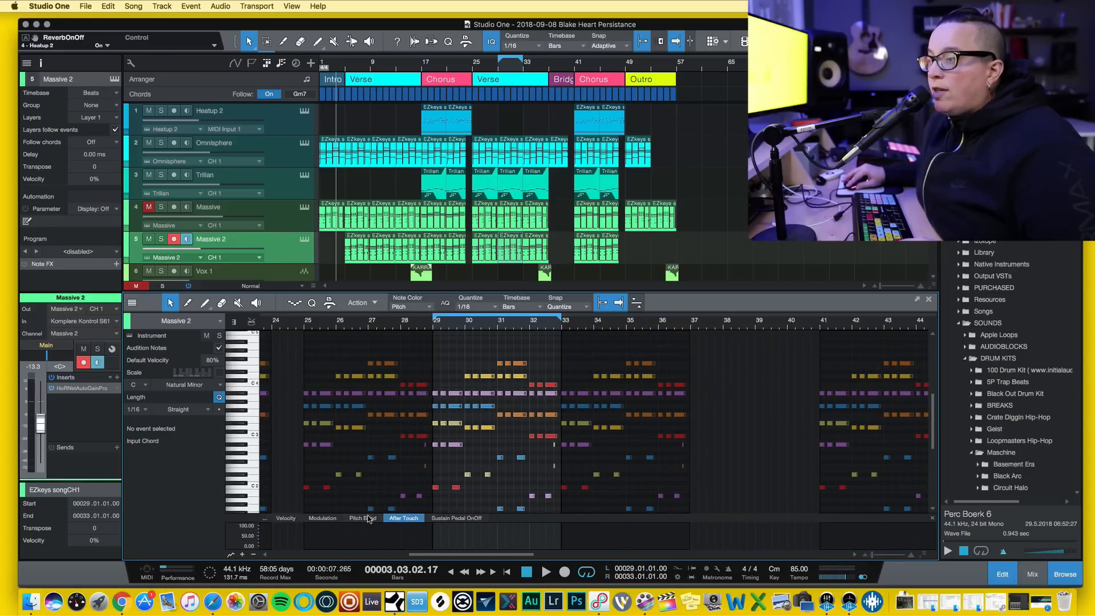
{"action": "left_click", "coordinate": [286, 519]}
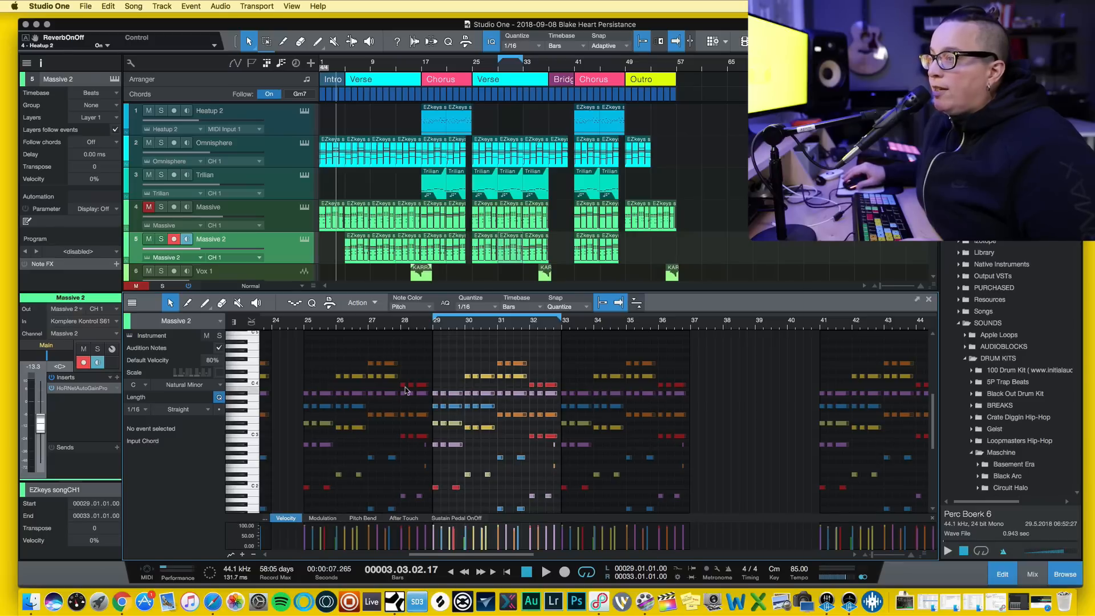
Look through the available scale types and turn on the C Natural Minor scale in the note editor.
{"action": "left_click_drag", "start_coordinate": [387, 320], "coordinate": [521, 364]}
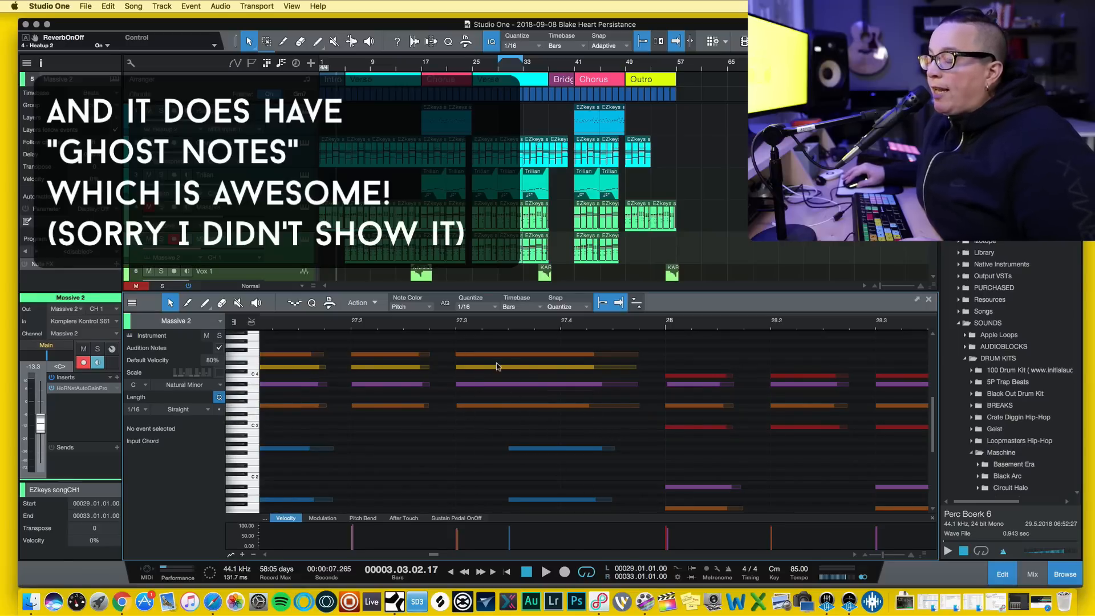
{"action": "left_click_drag", "start_coordinate": [440, 325], "coordinate": [436, 312]}
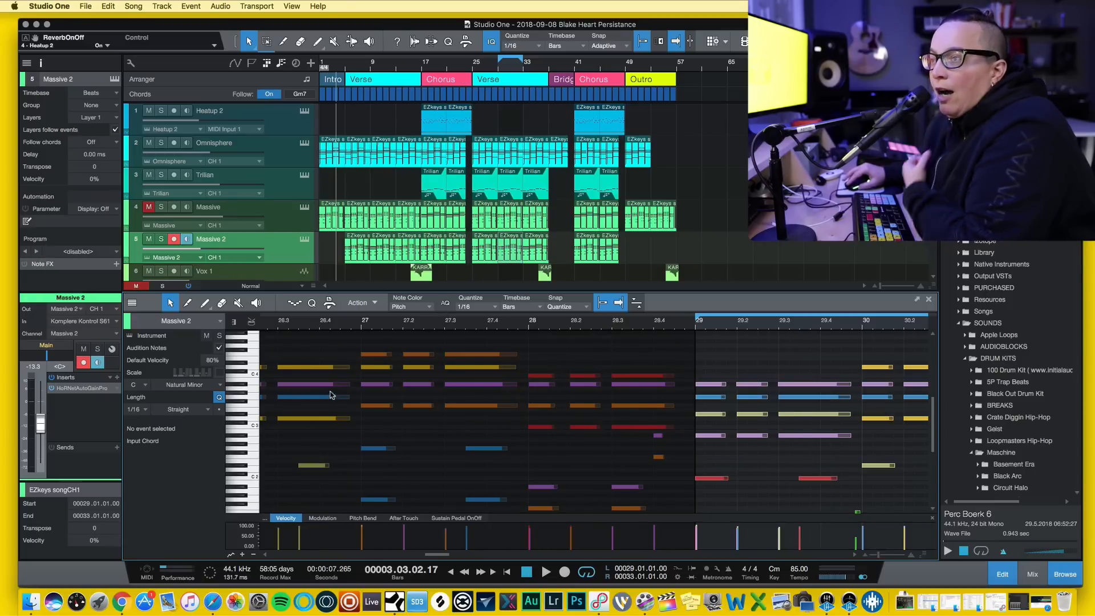
{"action": "left_click", "coordinate": [218, 388]}
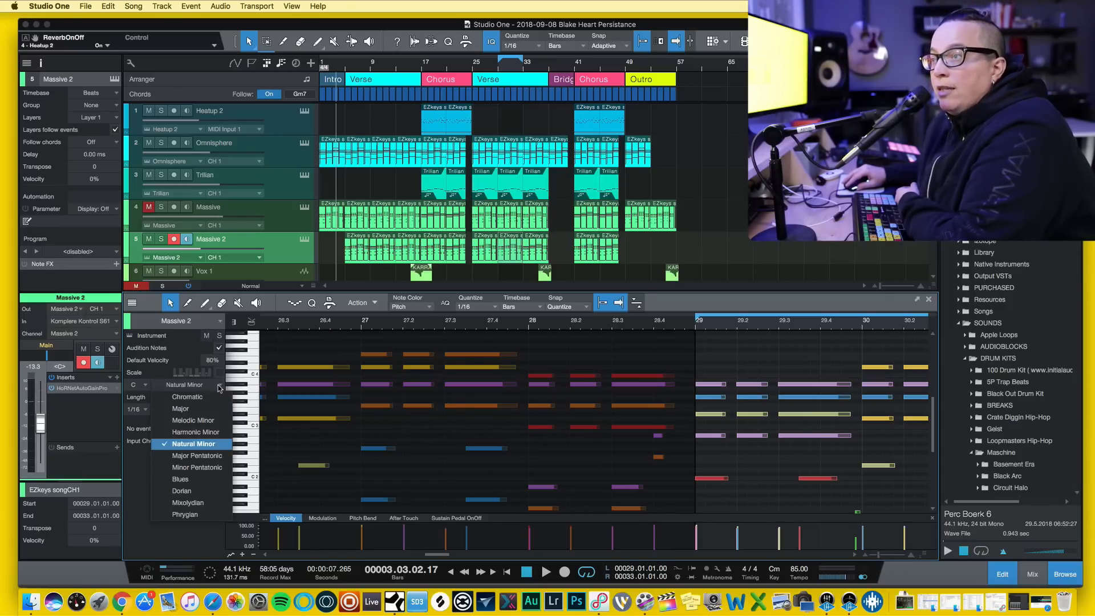
{"action": "left_click", "coordinate": [220, 388]}
{"action": "left_click", "coordinate": [219, 374]}
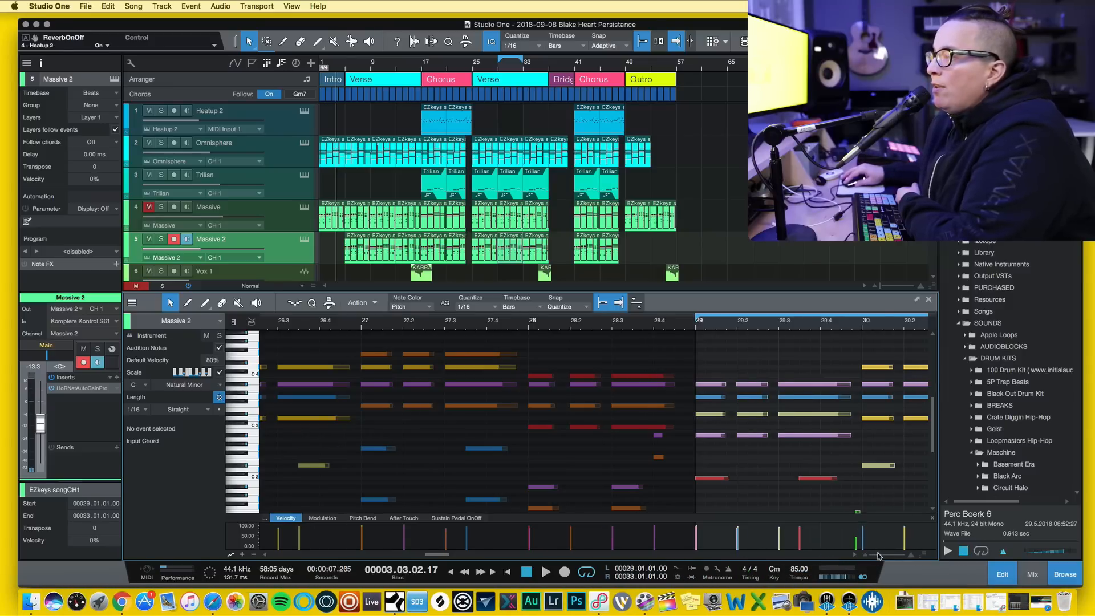
Enlarge the Massive 2 notes until their pitch names can be read, and examine the high and low notes around bars 27 to 30.
{"action": "left_click_drag", "start_coordinate": [878, 553], "coordinate": [917, 489]}
{"action": "left_click", "coordinate": [912, 556]}
{"action": "left_click", "coordinate": [912, 556]}
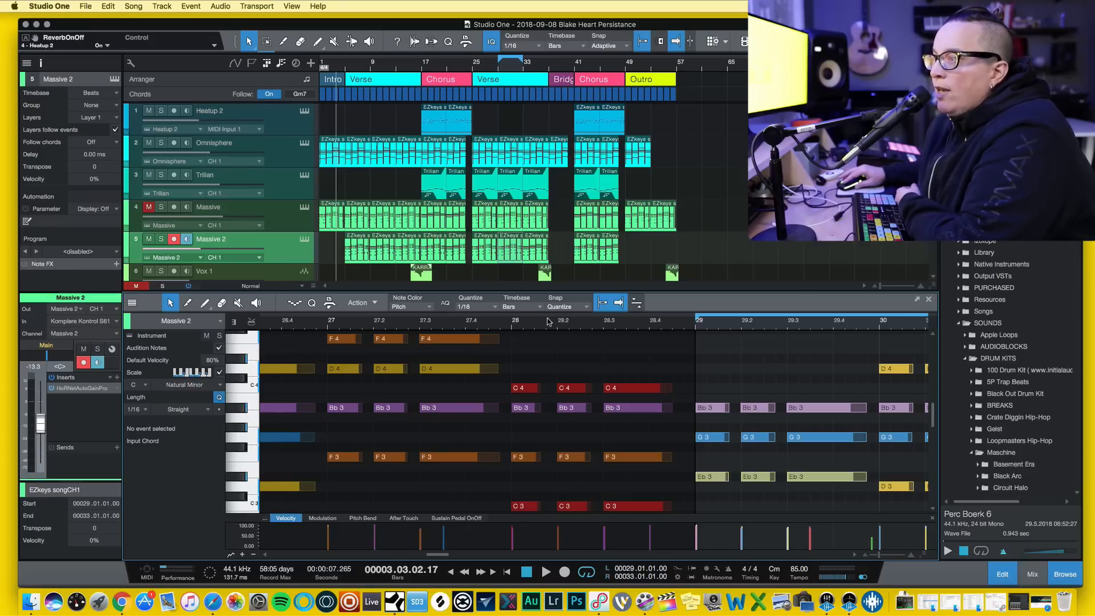
{"action": "scroll", "coordinate": [478, 431], "scroll_direction": "down", "scroll_amount": 2}
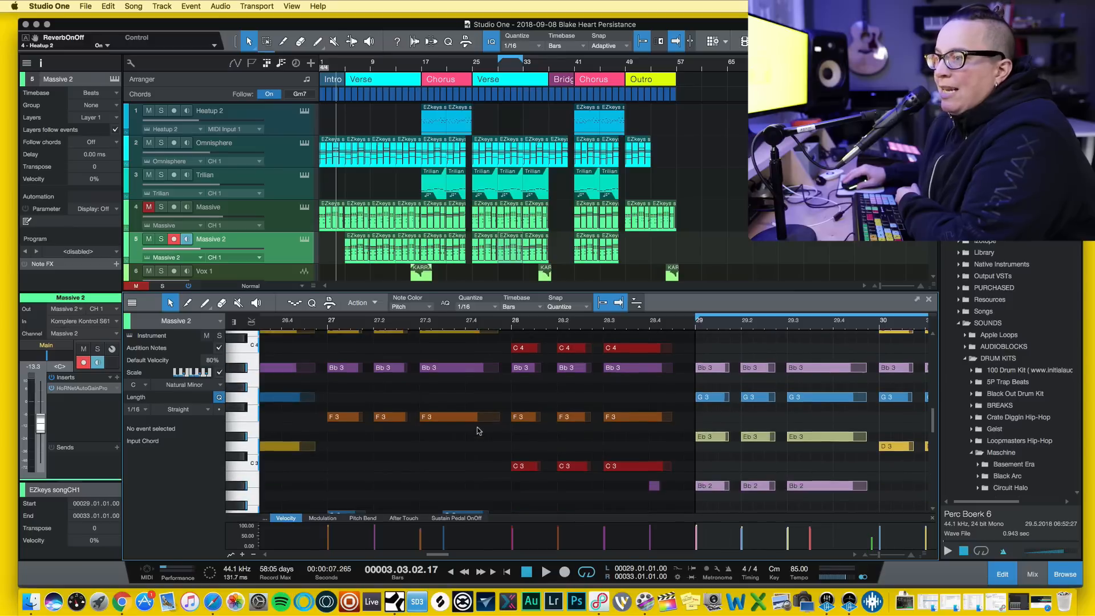
{"action": "scroll", "coordinate": [478, 430], "scroll_direction": "down", "scroll_amount": 5}
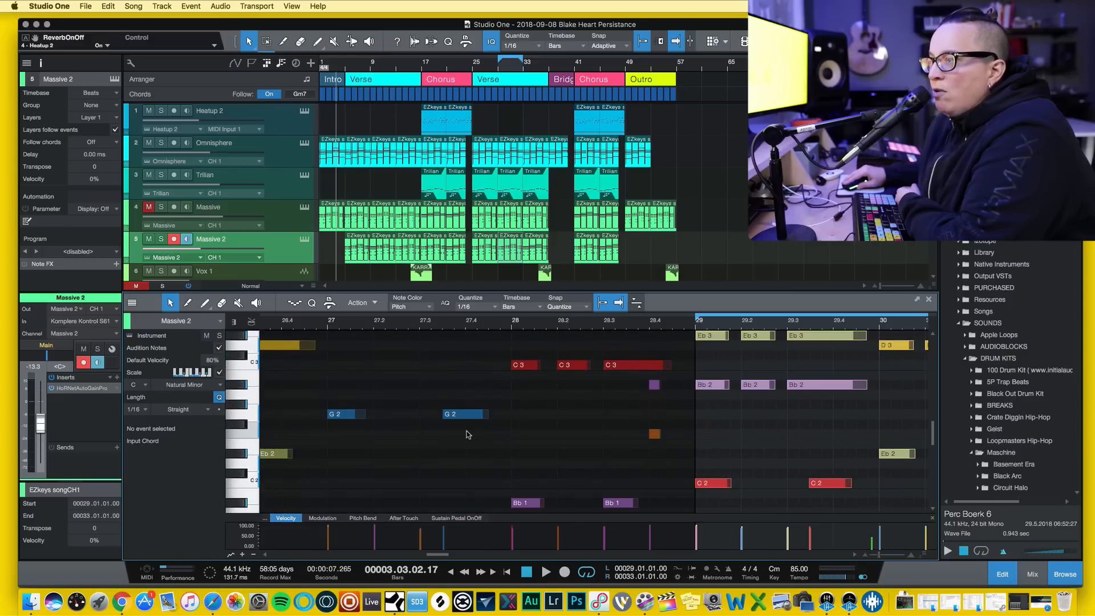
{"action": "scroll", "coordinate": [464, 434], "scroll_direction": "down", "scroll_amount": 3}
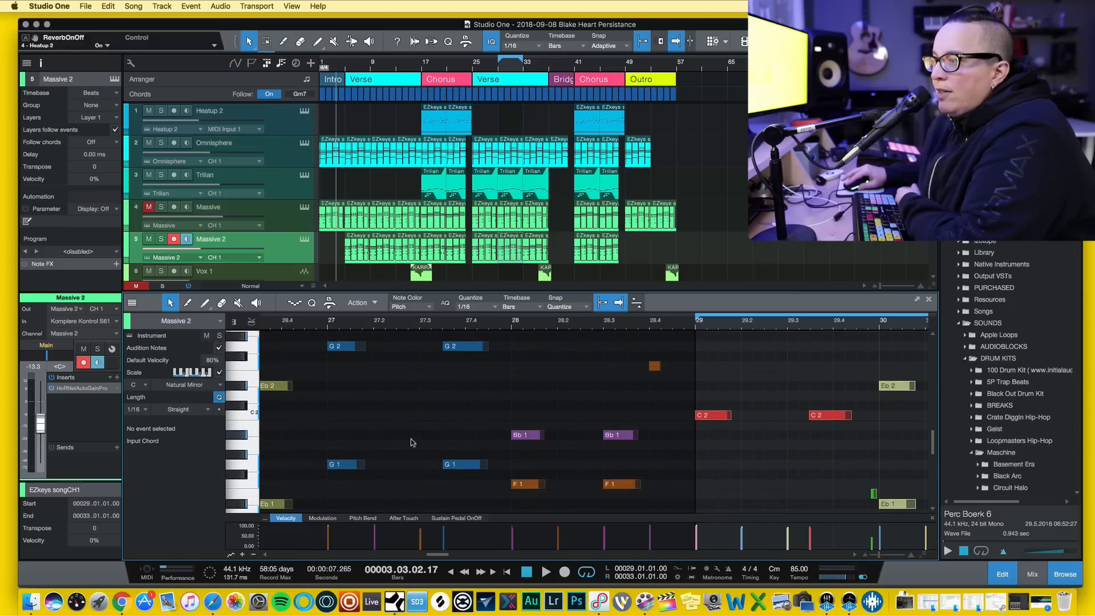
{"action": "scroll", "coordinate": [521, 454], "scroll_direction": "down", "scroll_amount": 7}
{"action": "scroll", "coordinate": [459, 461], "scroll_direction": "up", "scroll_amount": 8}
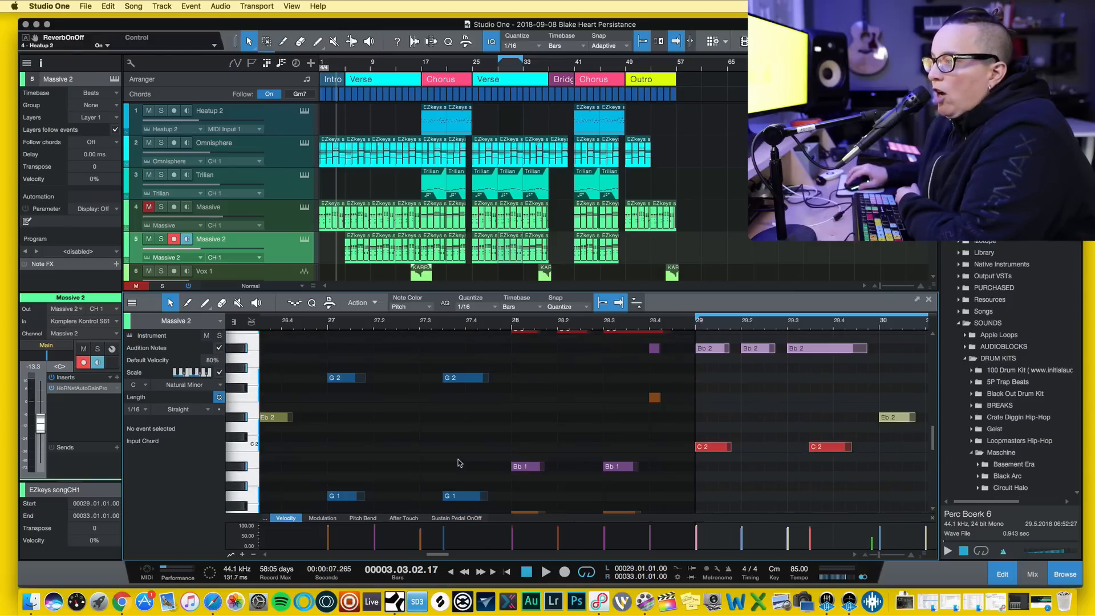
{"action": "scroll", "coordinate": [460, 462], "scroll_direction": "up", "scroll_amount": 12}
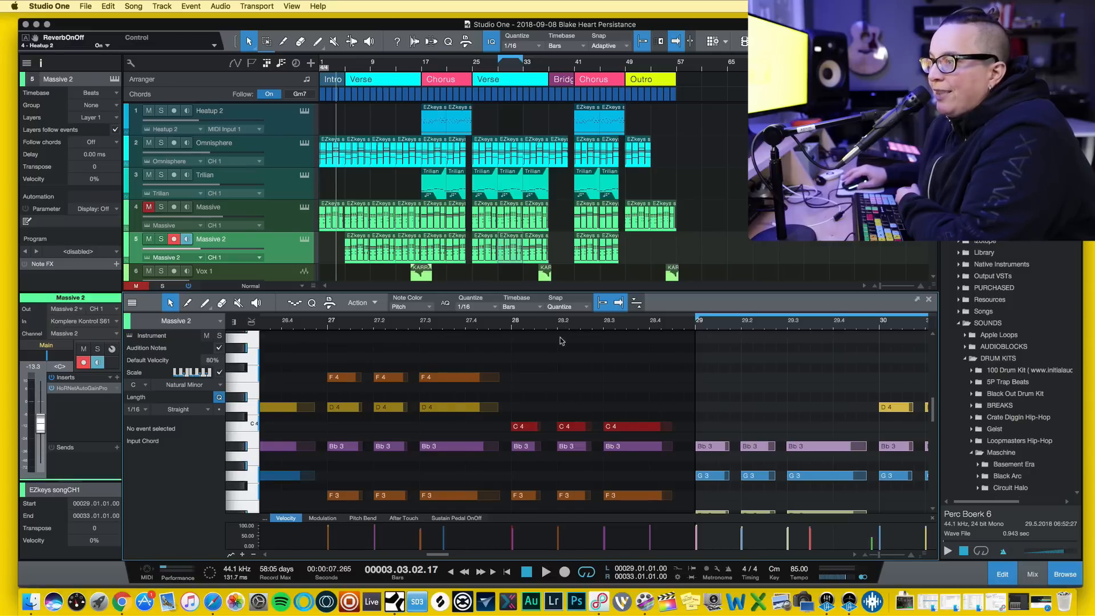
{"action": "scroll", "coordinate": [399, 371], "scroll_direction": "down", "scroll_amount": 2}
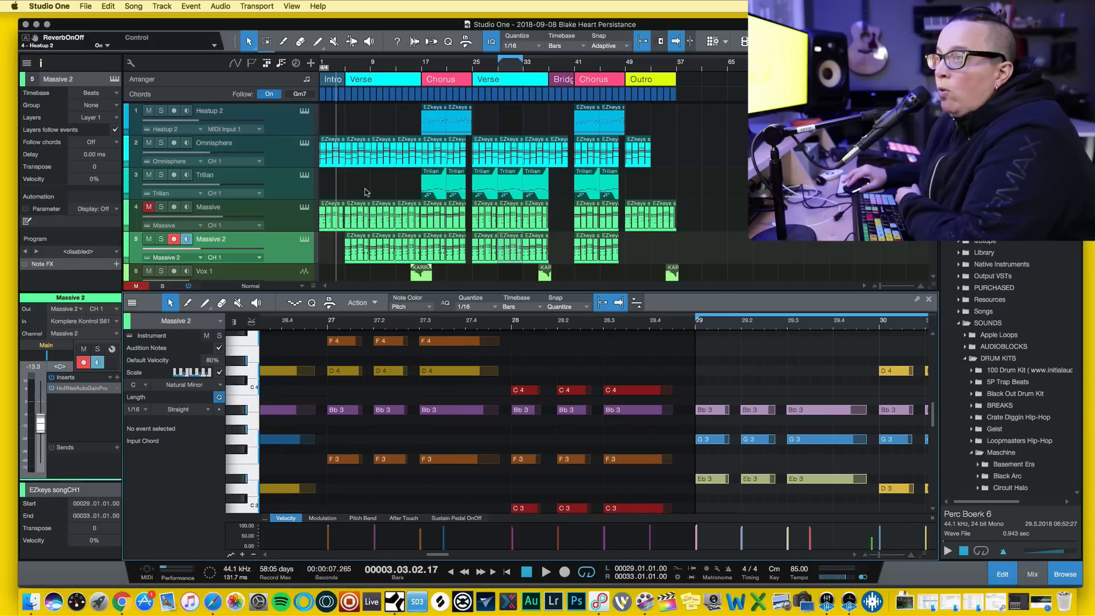
View the contents of the Massive, Massive 2 and Vox 1 tracks in the editor, and check the Vox 1 track's commands.
{"action": "left_click", "coordinate": [300, 219]}
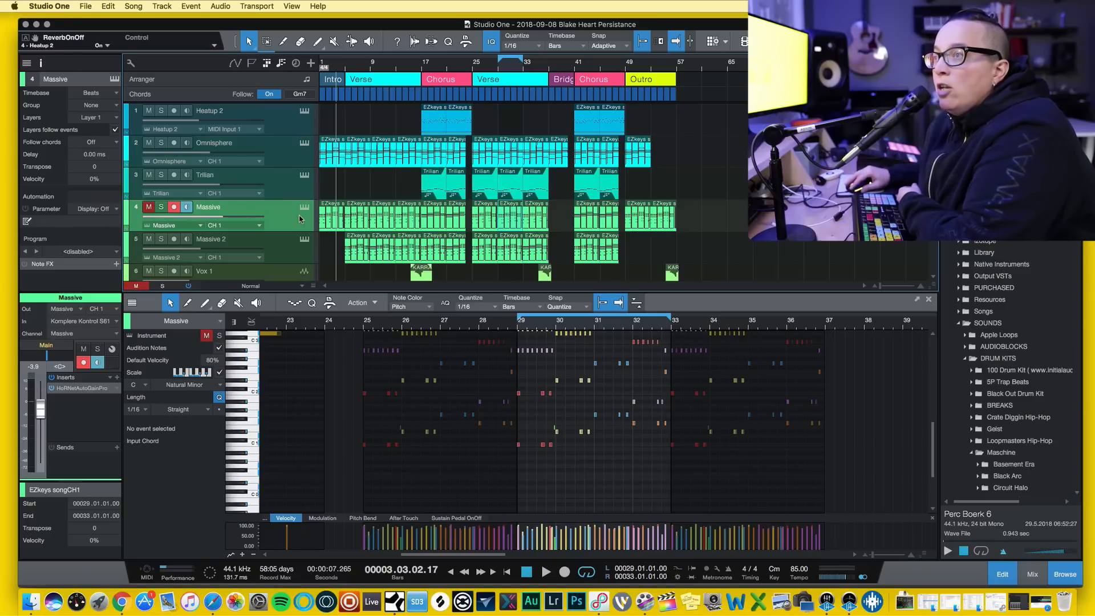
{"action": "left_click", "coordinate": [288, 250]}
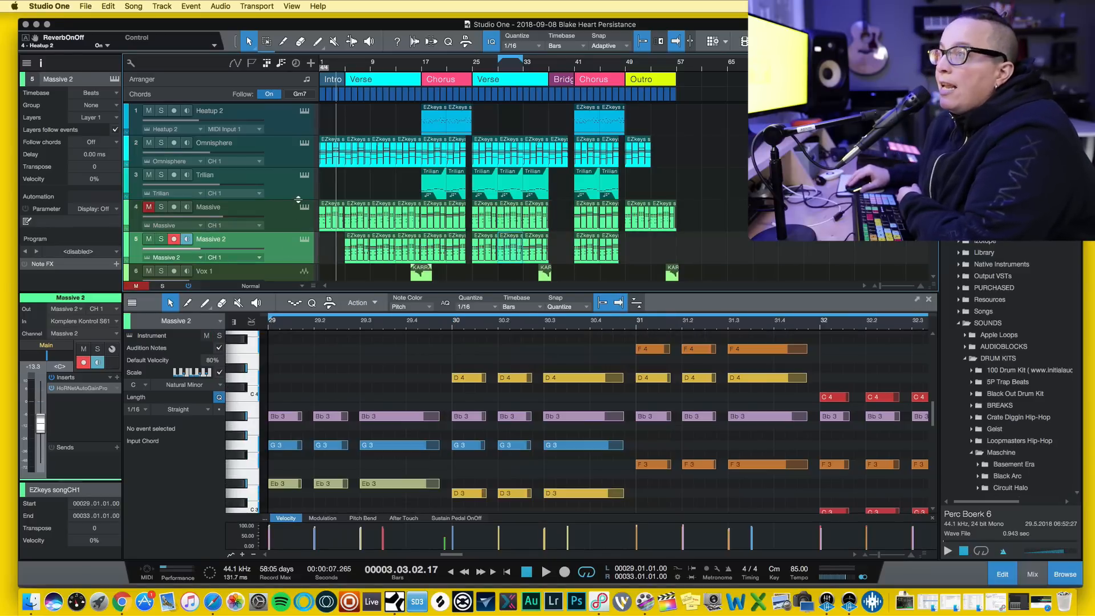
{"action": "scroll", "coordinate": [298, 201], "scroll_direction": "down", "scroll_amount": 4}
{"action": "left_click", "coordinate": [299, 180]}
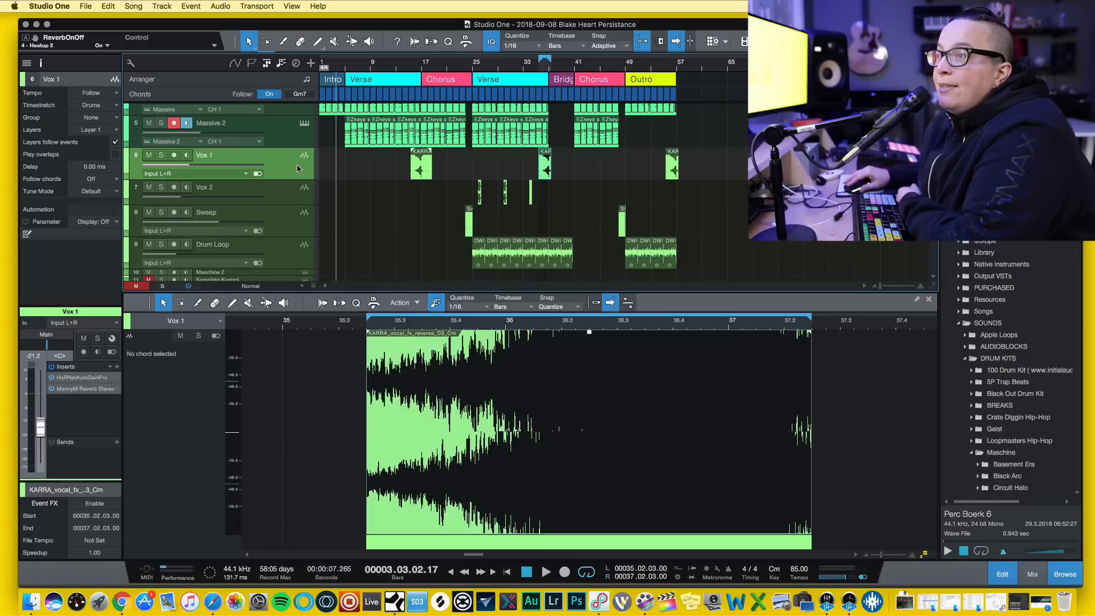
{"action": "right_click", "coordinate": [297, 169]}
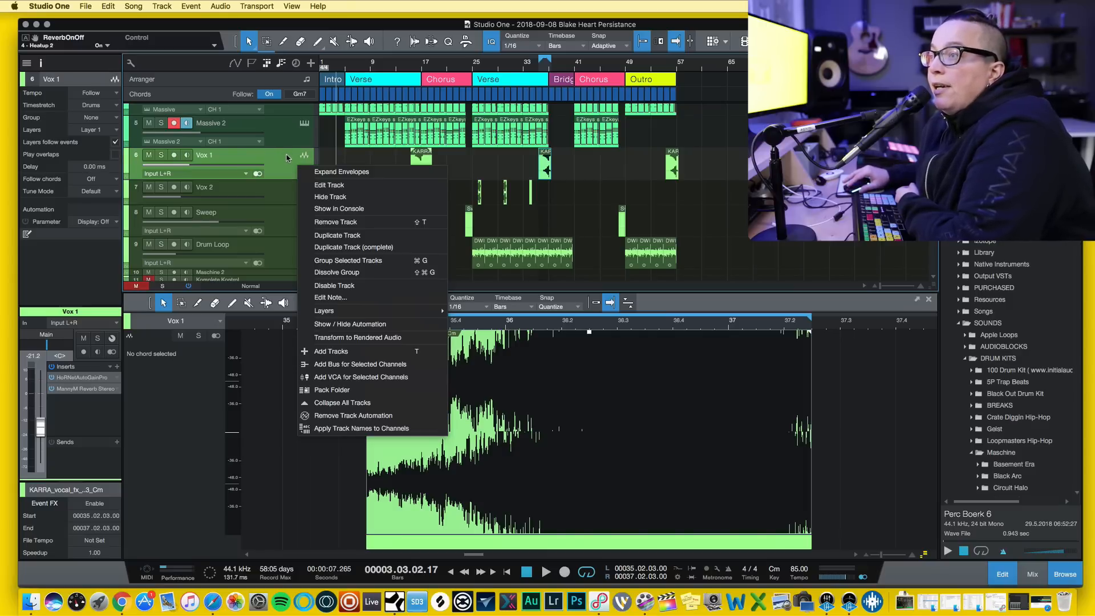
{"action": "left_click", "coordinate": [290, 157]}
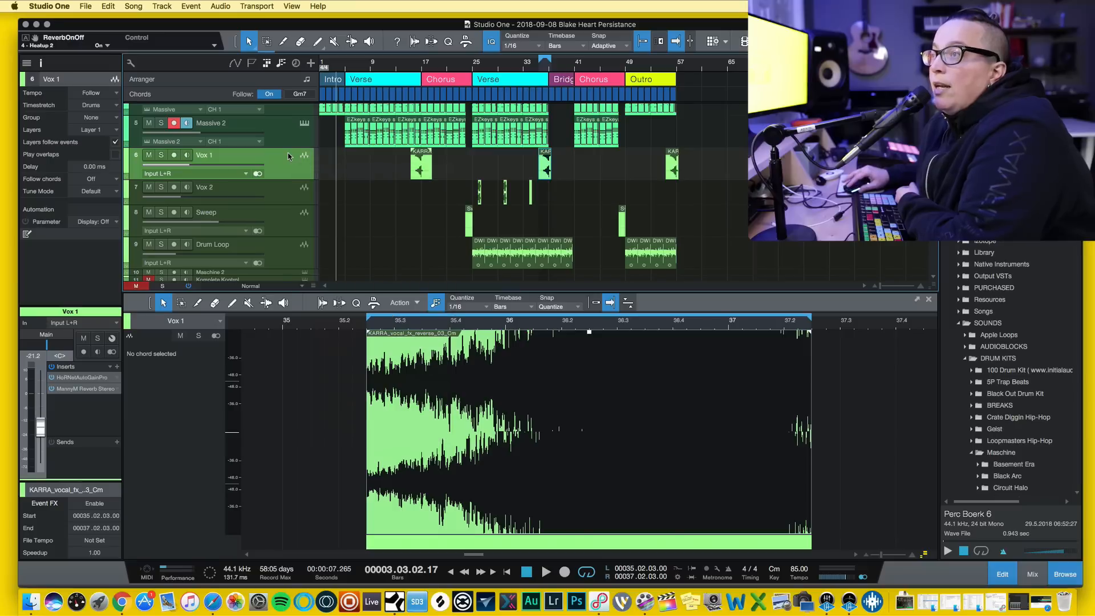
Open the first Vox 1 vocal event in Melodyne for editing, dismissing its First Steps window and the web page it launches.
{"action": "left_click", "coordinate": [421, 166]}
{"action": "right_click", "coordinate": [421, 162]}
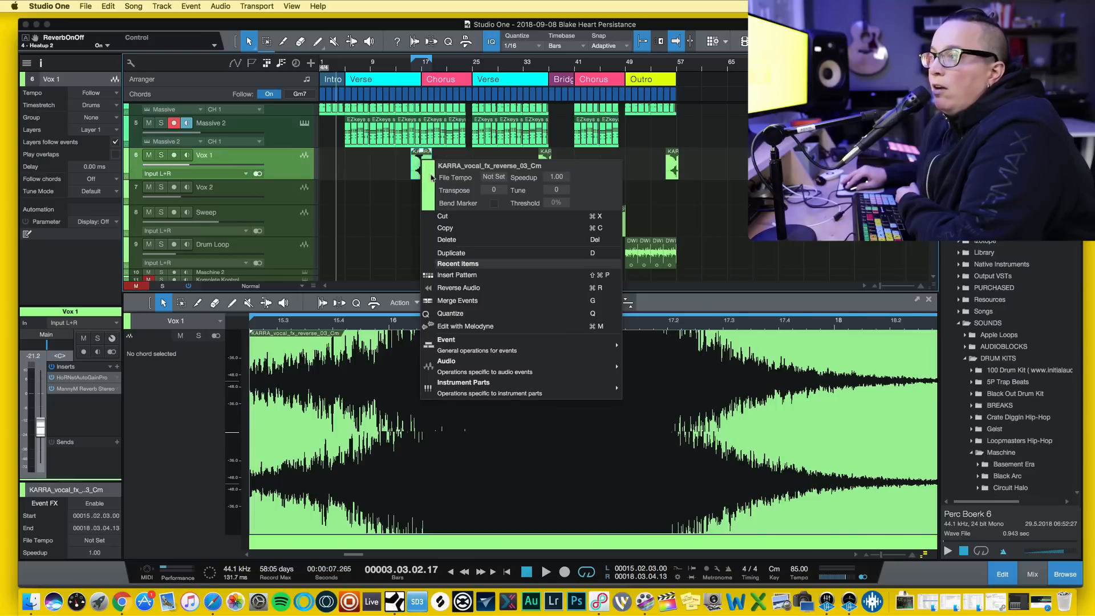
{"action": "left_click", "coordinate": [478, 327]}
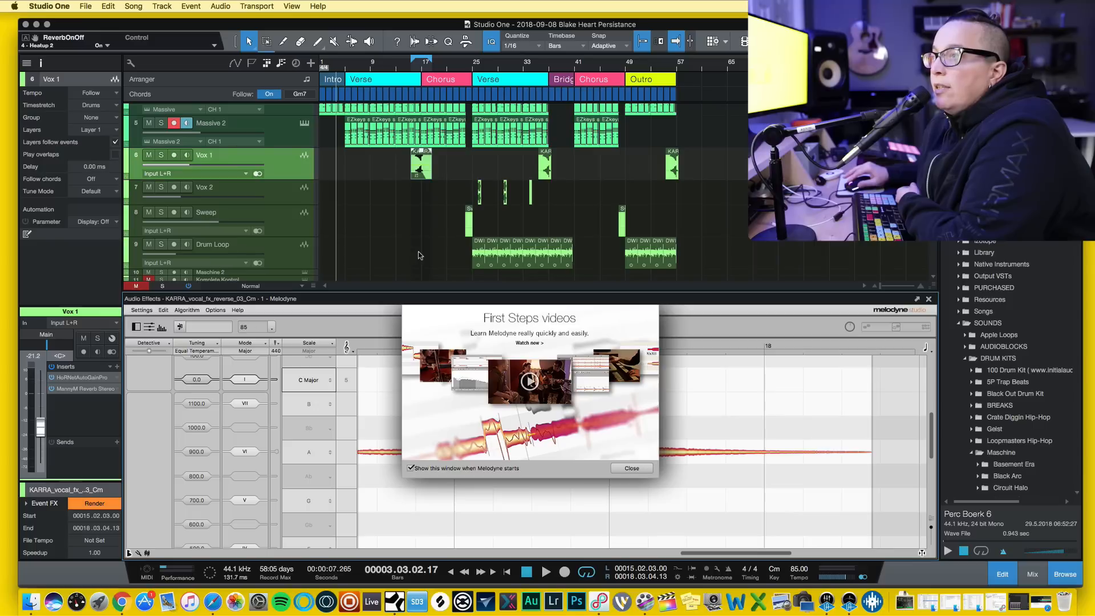
{"action": "left_click", "coordinate": [638, 467]}
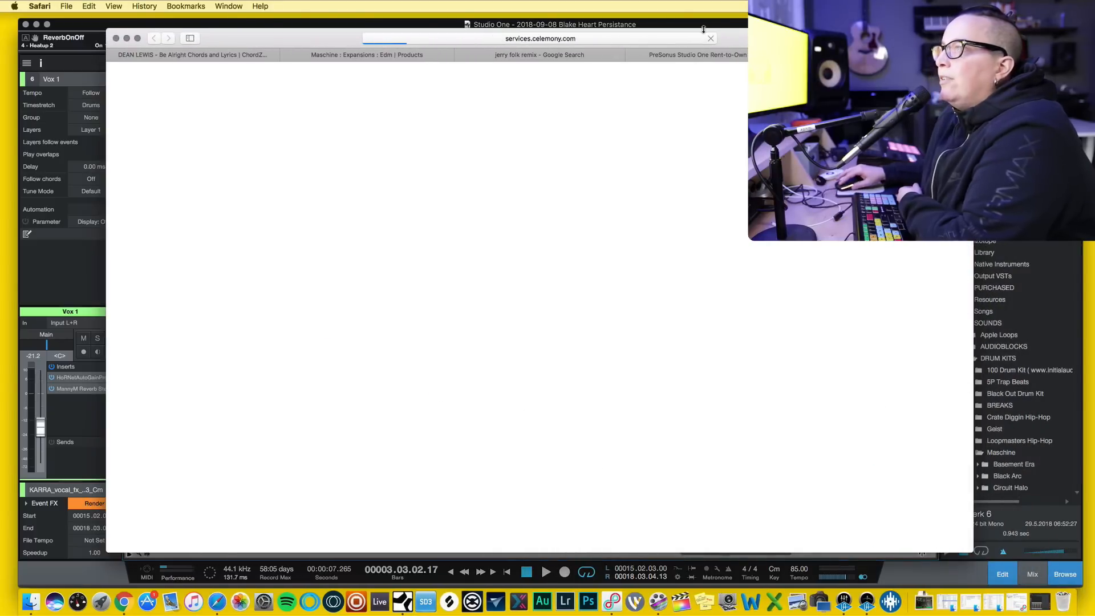
{"action": "left_click", "coordinate": [126, 38]}
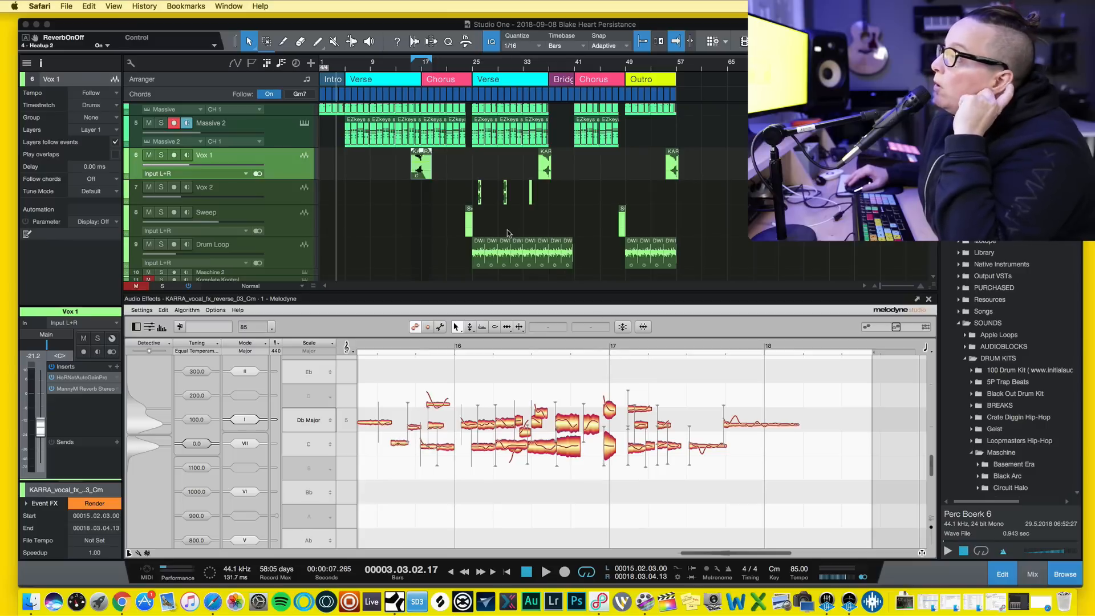
{"action": "left_click", "coordinate": [424, 168]}
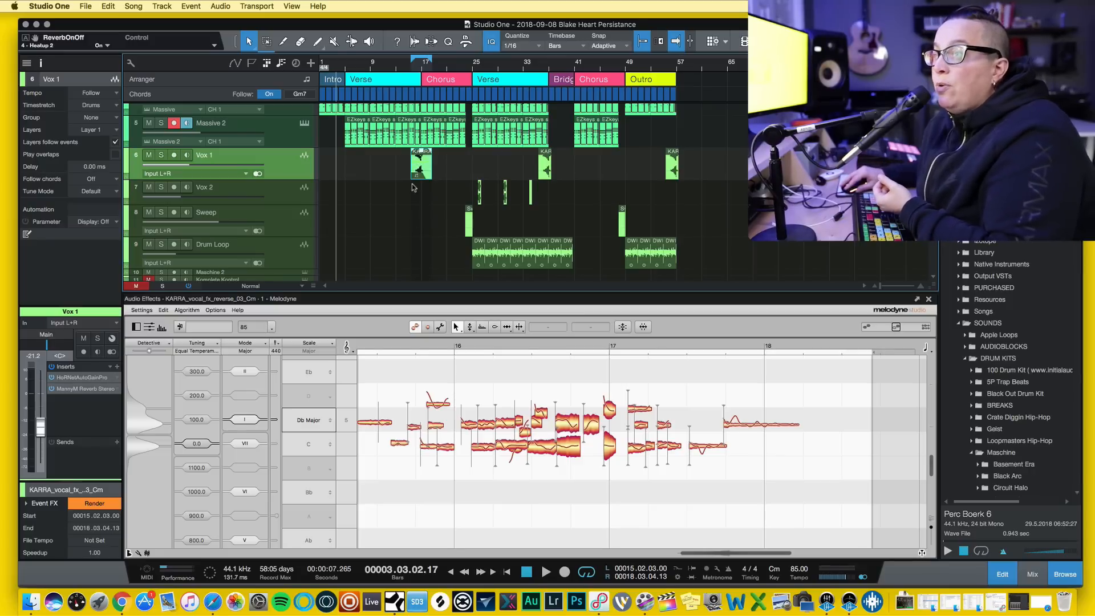
Show the available instruments in the browser and duplicate the Massive 2 track without its events.
{"action": "scroll", "coordinate": [410, 177], "scroll_direction": "up", "scroll_amount": 5}
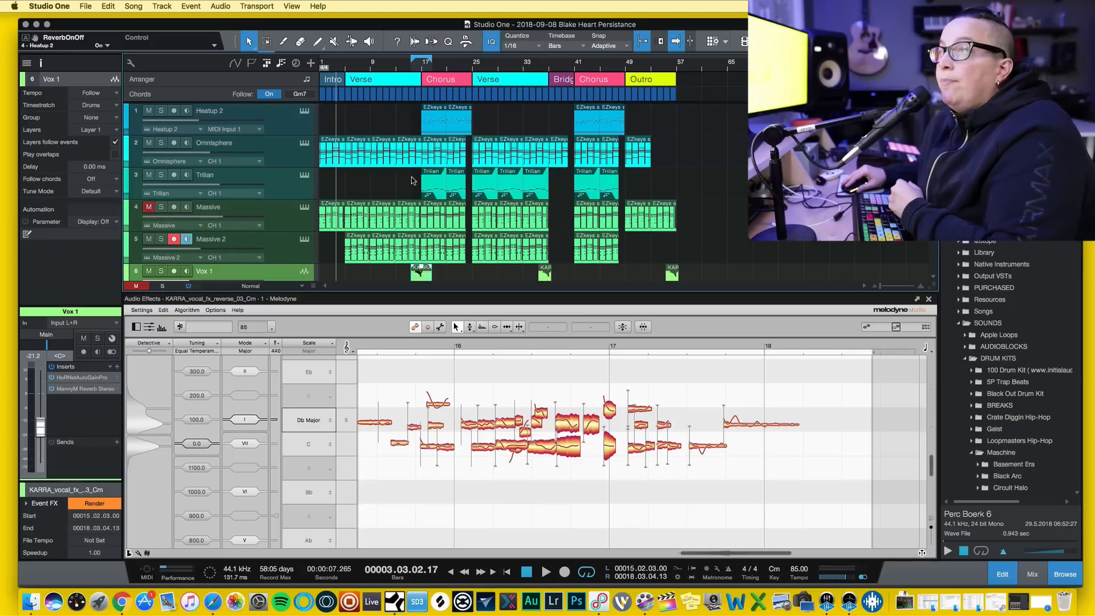
{"action": "scroll", "coordinate": [414, 179], "scroll_direction": "down", "scroll_amount": 1}
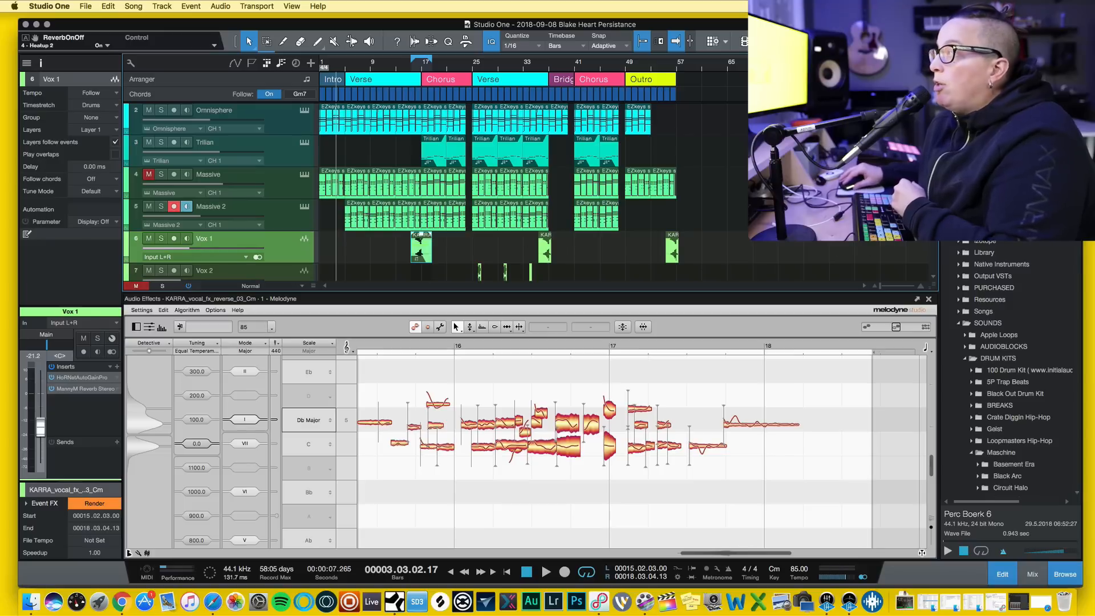
{"action": "key", "text": "F6"}
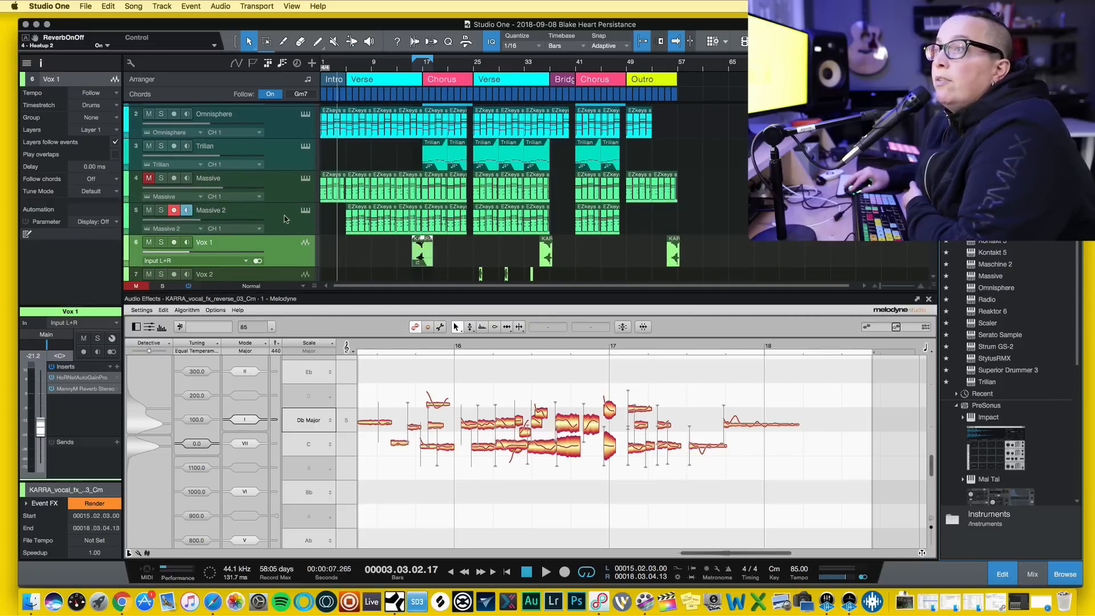
{"action": "right_click", "coordinate": [284, 218]}
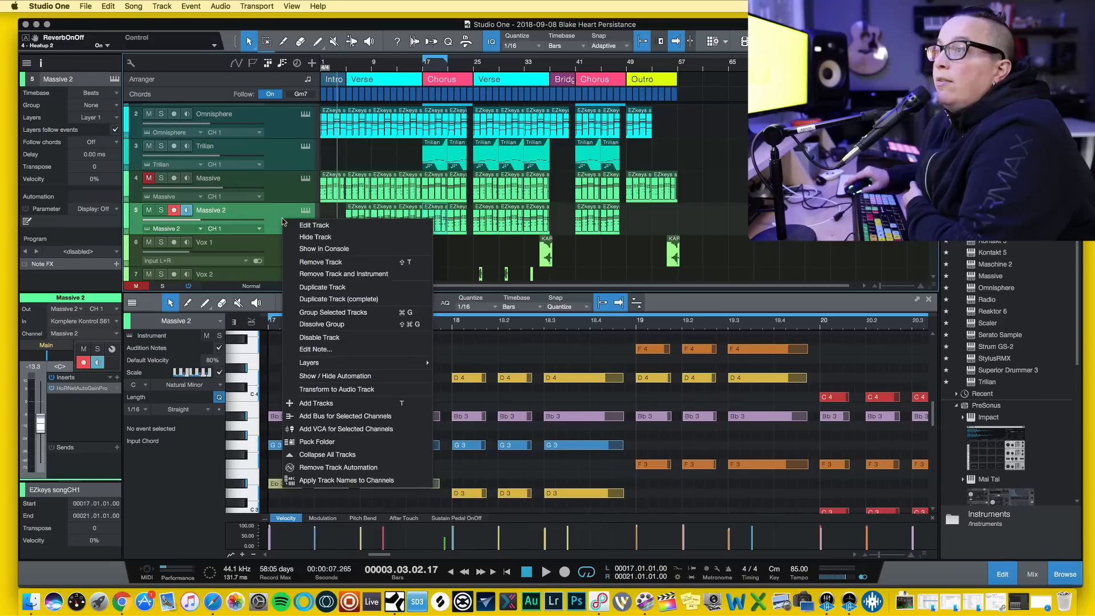
{"action": "left_click", "coordinate": [319, 287]}
Convert the first Vox 1 event's Melodyne audio to notes by placing it on the duplicated Massive track at the same position.
{"action": "scroll", "coordinate": [363, 266], "scroll_direction": "down", "scroll_amount": 3}
{"action": "scroll", "coordinate": [363, 265], "scroll_direction": "down", "scroll_amount": 3}
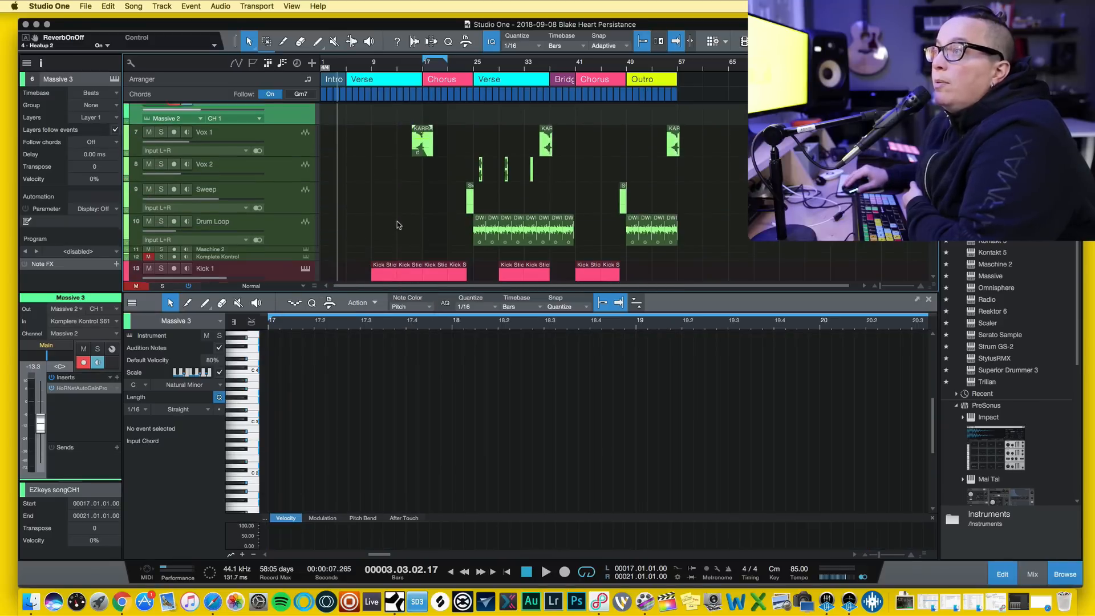
{"action": "scroll", "coordinate": [397, 221], "scroll_direction": "up", "scroll_amount": 2}
{"action": "double_click", "coordinate": [421, 182]}
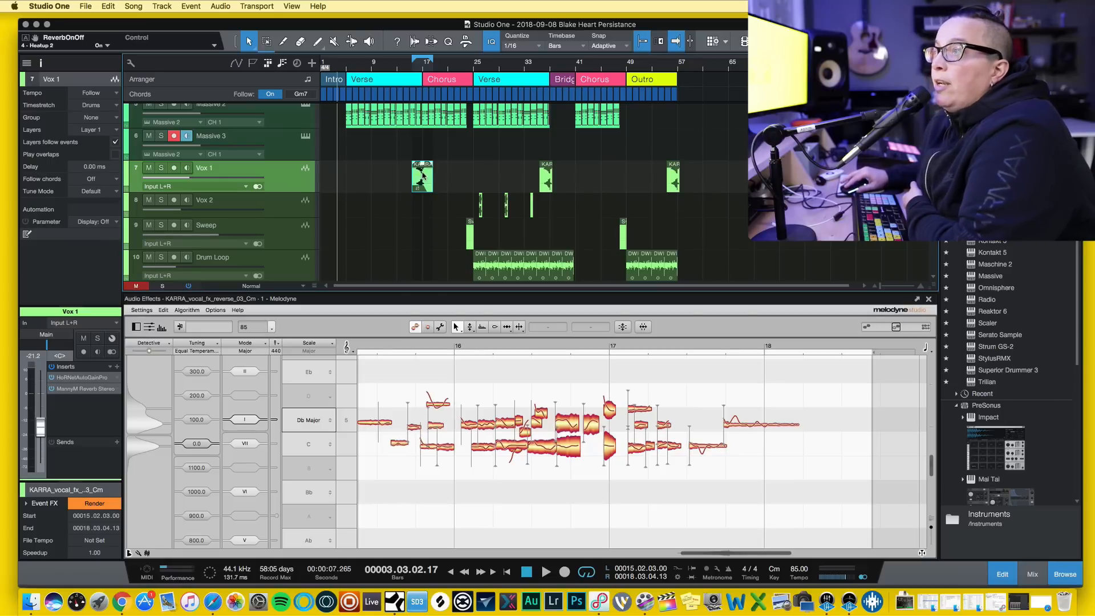
{"action": "left_click_drag", "start_coordinate": [422, 174], "coordinate": [422, 145]}
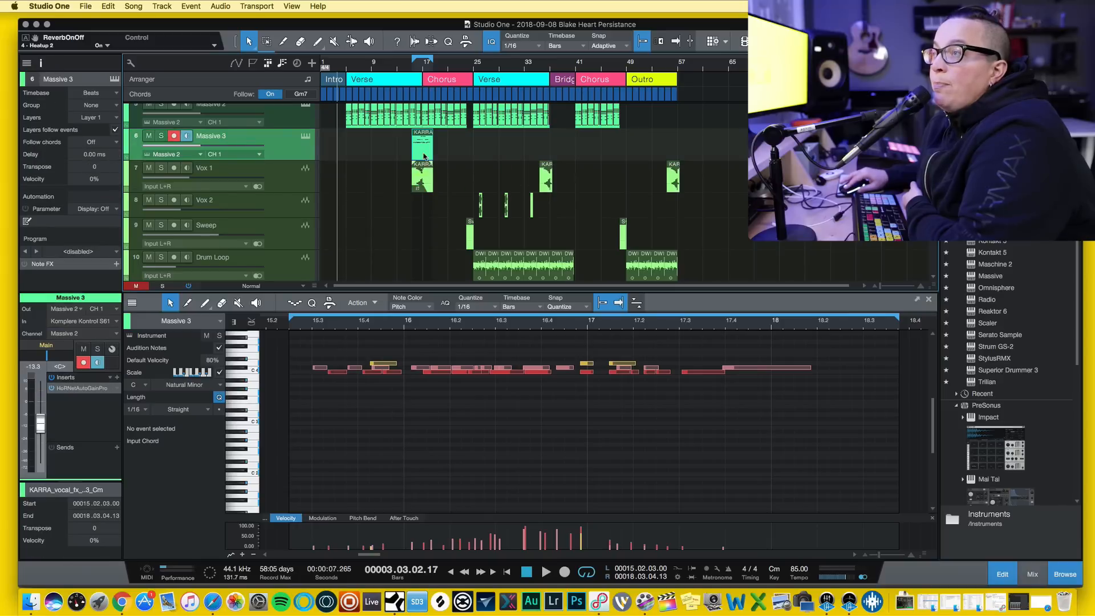
Examine the converted notes on the Massive 3 track against the Vox 1 event beneath them and in the note editor.
{"action": "left_click_drag", "start_coordinate": [425, 70], "coordinate": [494, 114]}
{"action": "scroll", "coordinate": [515, 401], "scroll_direction": "up", "scroll_amount": 1}
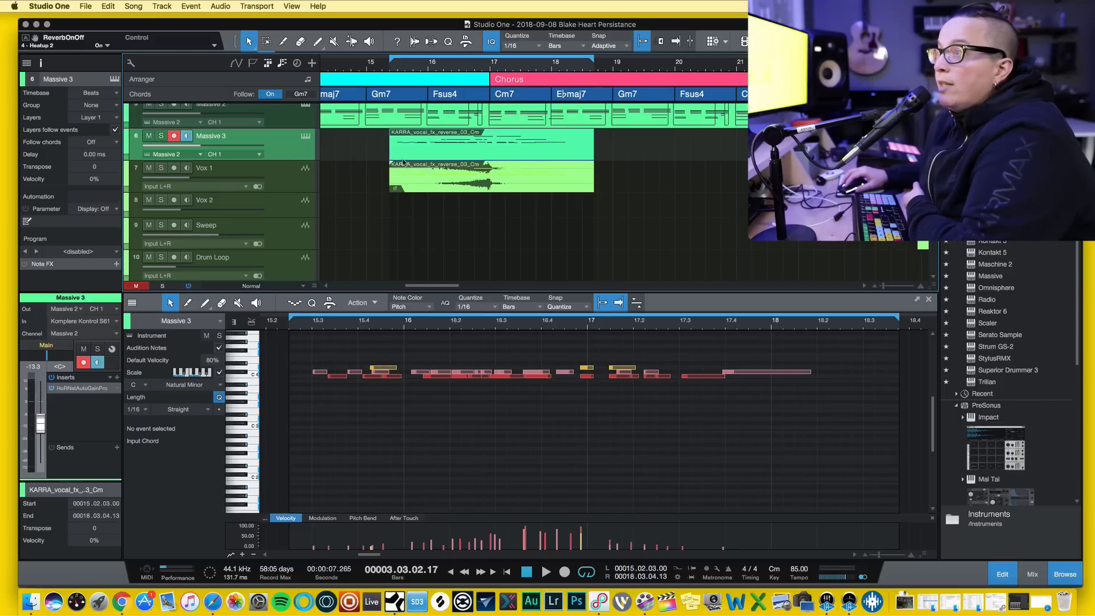
{"action": "scroll", "coordinate": [422, 172], "scroll_direction": "up", "scroll_amount": 1}
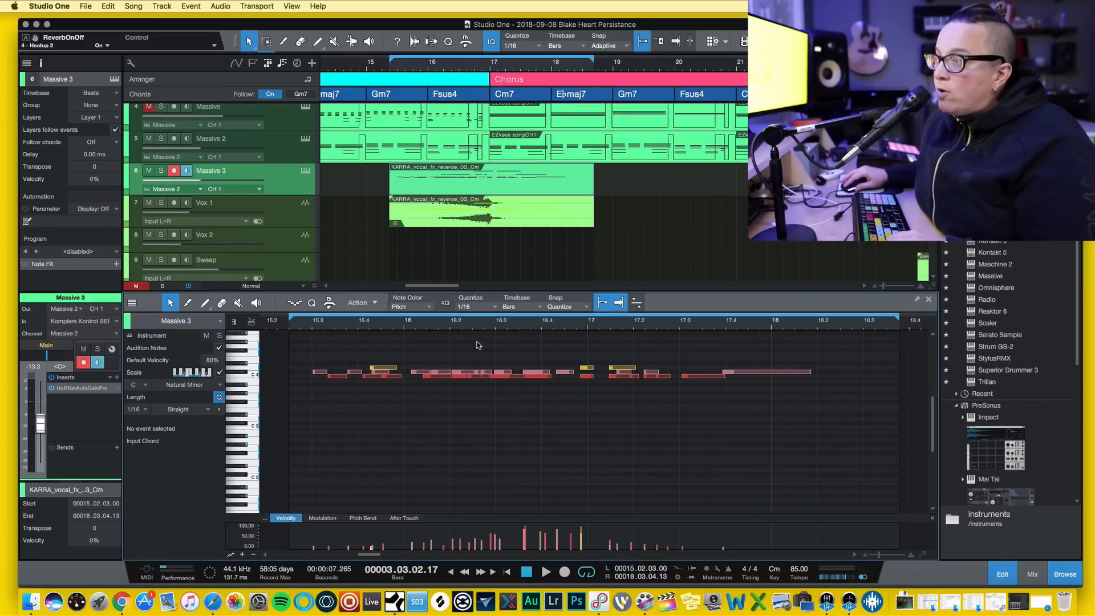
{"action": "left_click_drag", "start_coordinate": [482, 323], "coordinate": [519, 319]}
{"action": "mouse_move", "coordinate": [490, 376]}
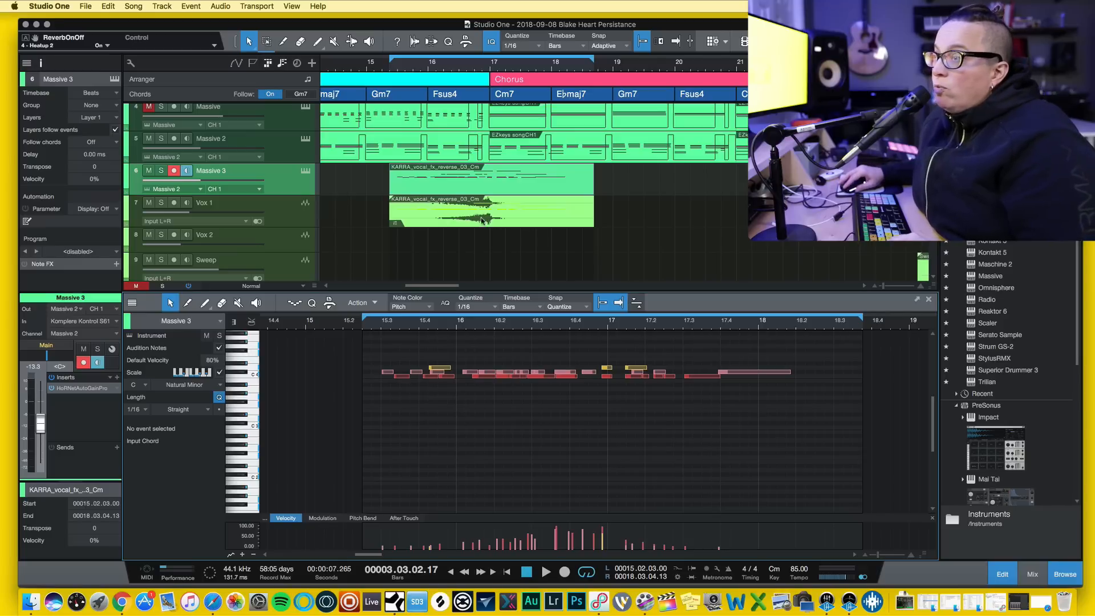
Compare the first Vox 1 event's pitch blobs in Melodyne with the converted notes in the Massive 3 note editor.
{"action": "double_click", "coordinate": [413, 215]}
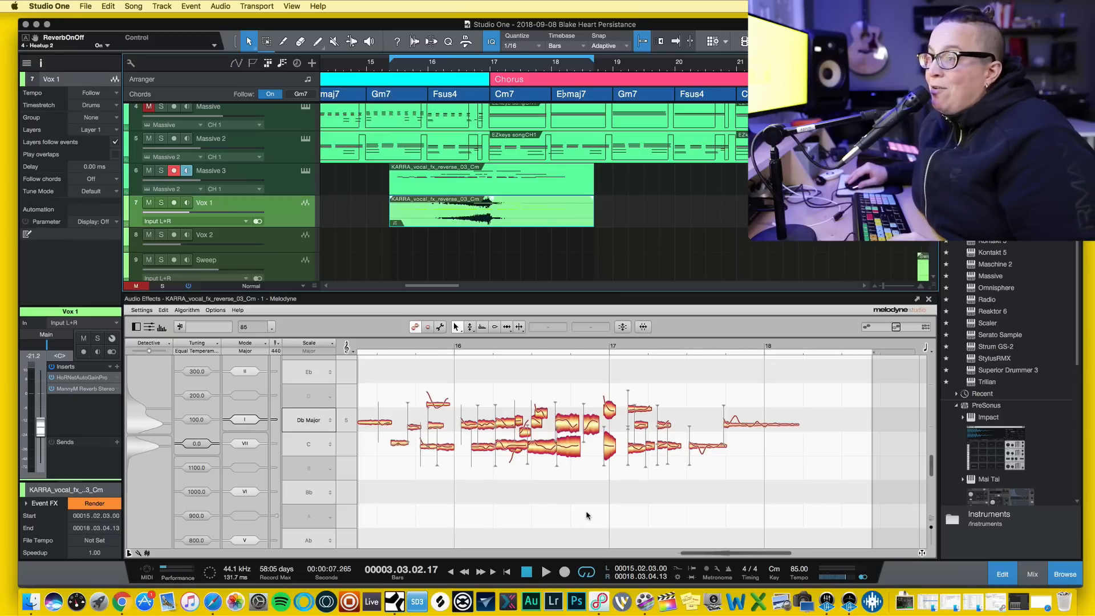
{"action": "scroll", "coordinate": [585, 516], "scroll_direction": "up", "scroll_amount": 15}
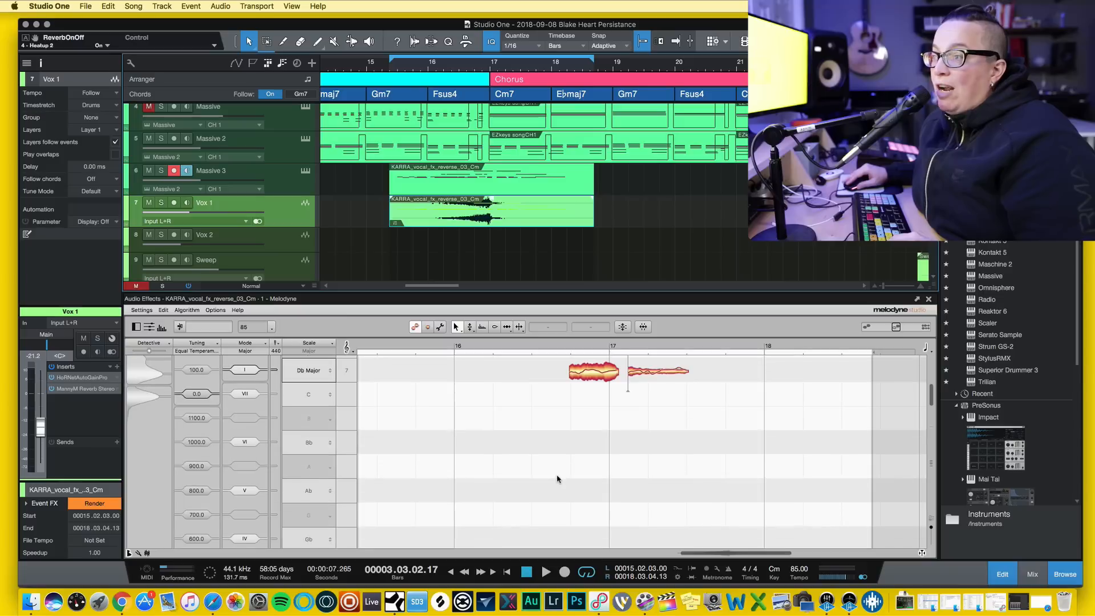
{"action": "scroll", "coordinate": [557, 477], "scroll_direction": "up", "scroll_amount": 4}
{"action": "scroll", "coordinate": [557, 477], "scroll_direction": "down", "scroll_amount": 11}
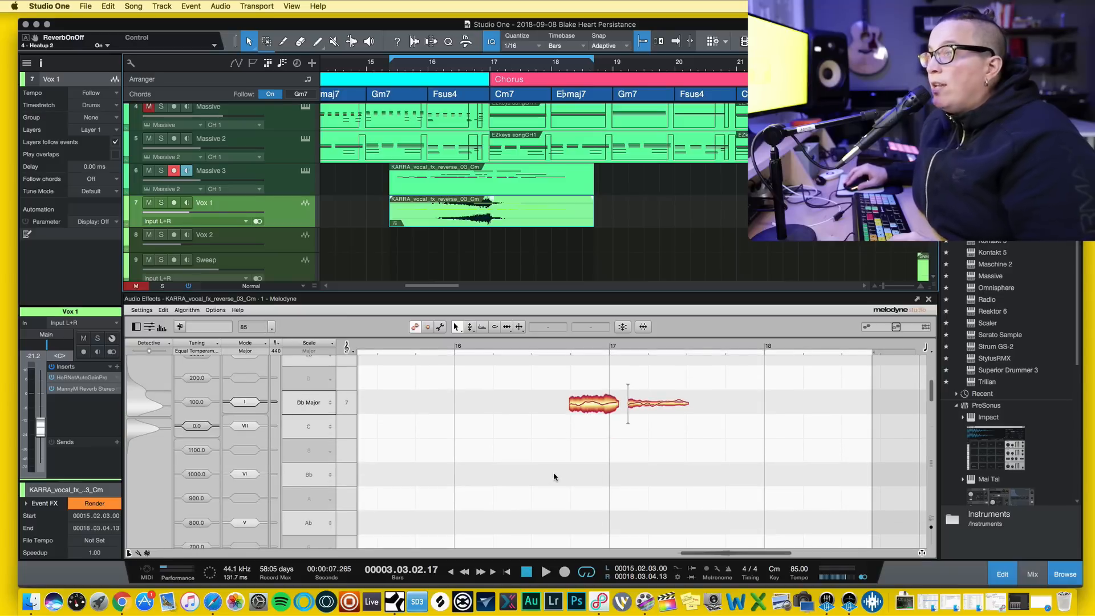
{"action": "double_click", "coordinate": [413, 182]}
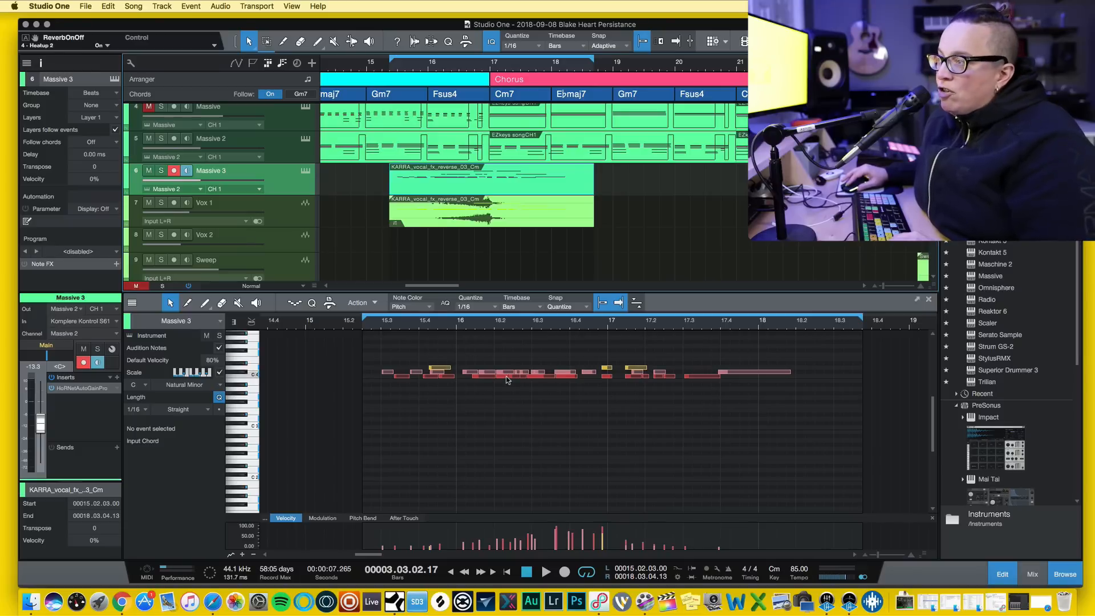
Solo the Massive 3 track and play the song from just before its converted vocal part.
{"action": "left_click", "coordinate": [161, 171]}
{"action": "key", "text": "space"}
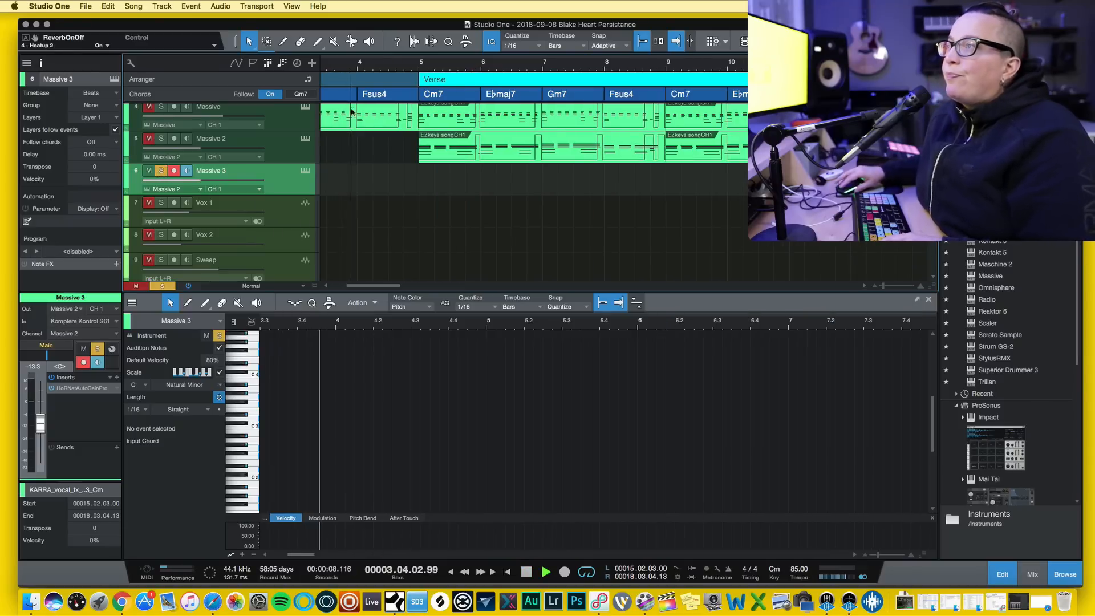
{"action": "left_click_drag", "start_coordinate": [371, 60], "coordinate": [406, 94]}
{"action": "left_click", "coordinate": [408, 63]}
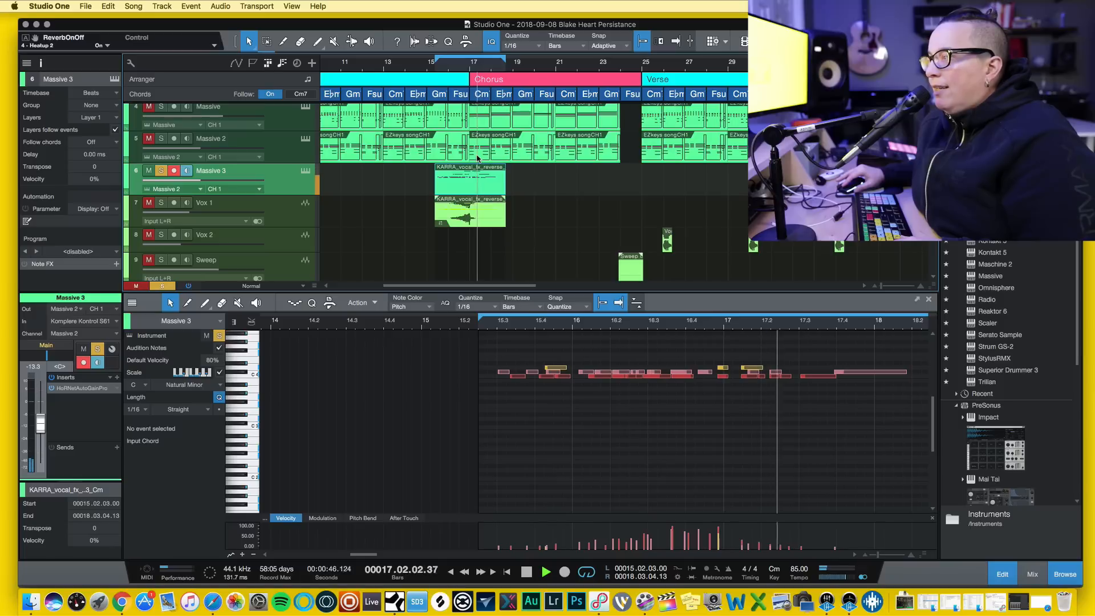
{"action": "key", "text": "space"}
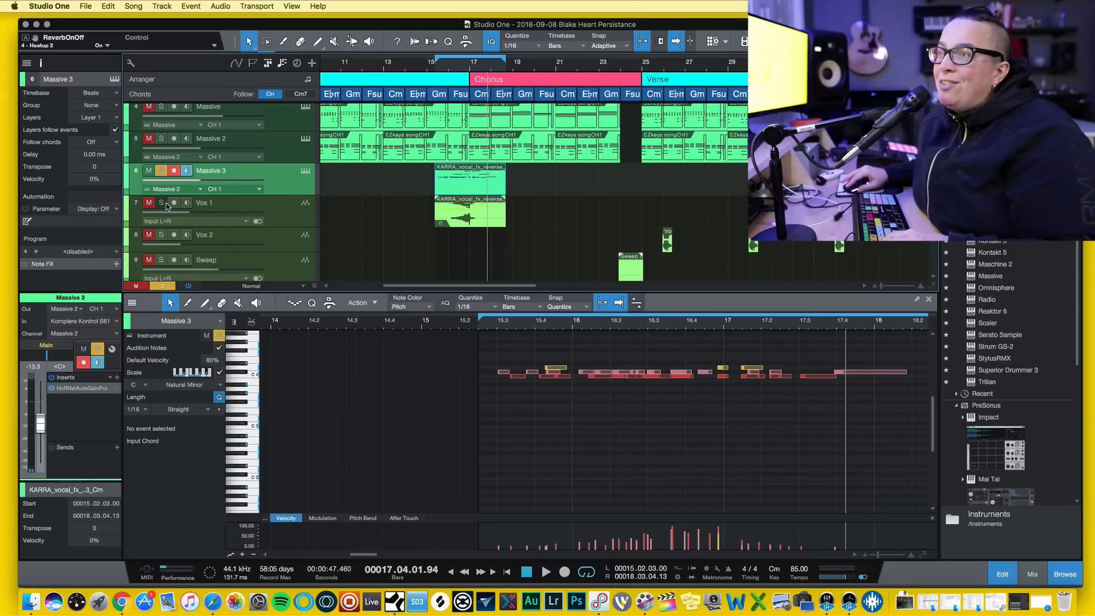
Solo Vox 1 too and play from just before the vocal event, taking Massive 3 out of solo during playback.
{"action": "left_click", "coordinate": [429, 66]}
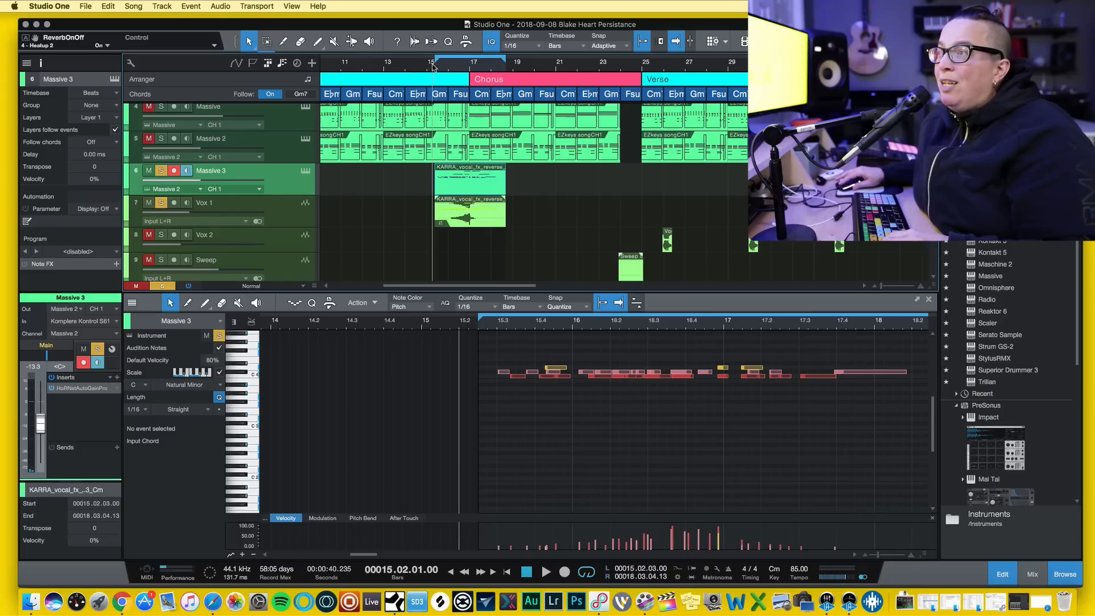
{"action": "key", "text": "space"}
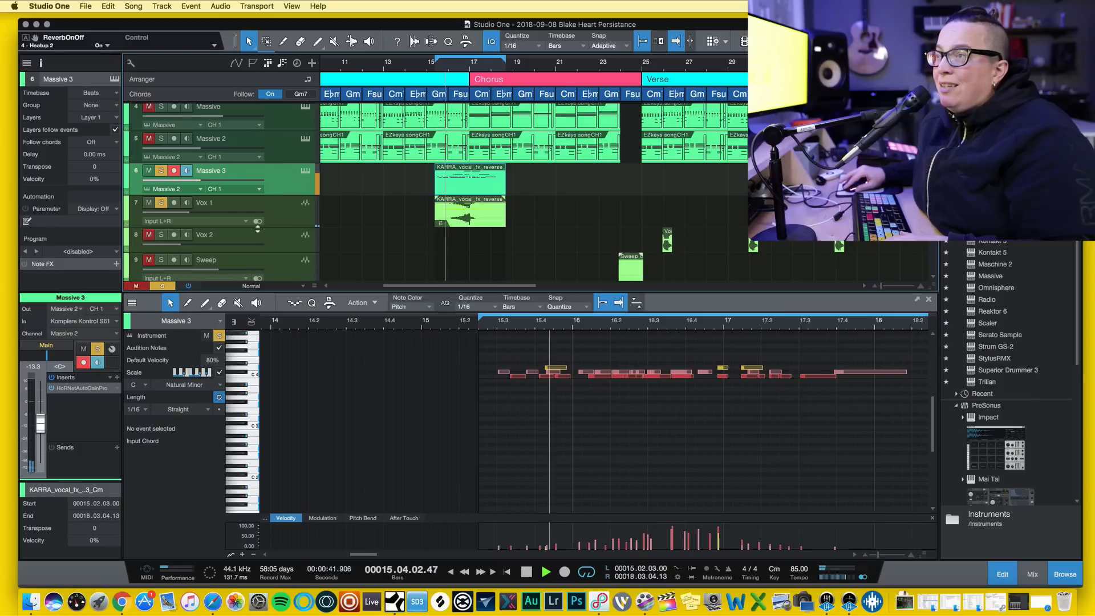
{"action": "left_click", "coordinate": [161, 171]}
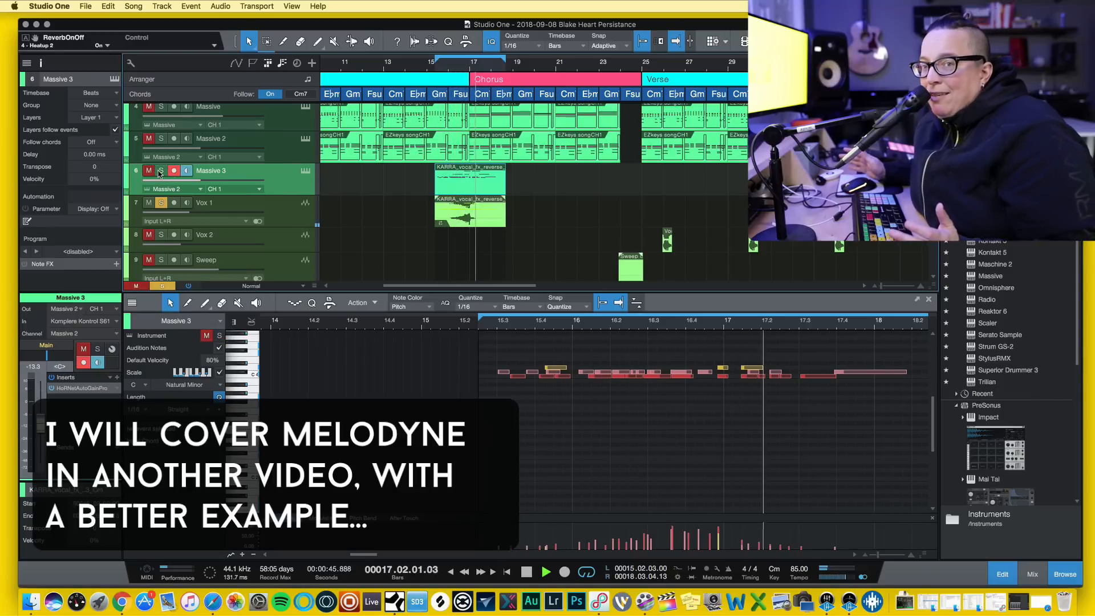
{"action": "key", "text": "space"}
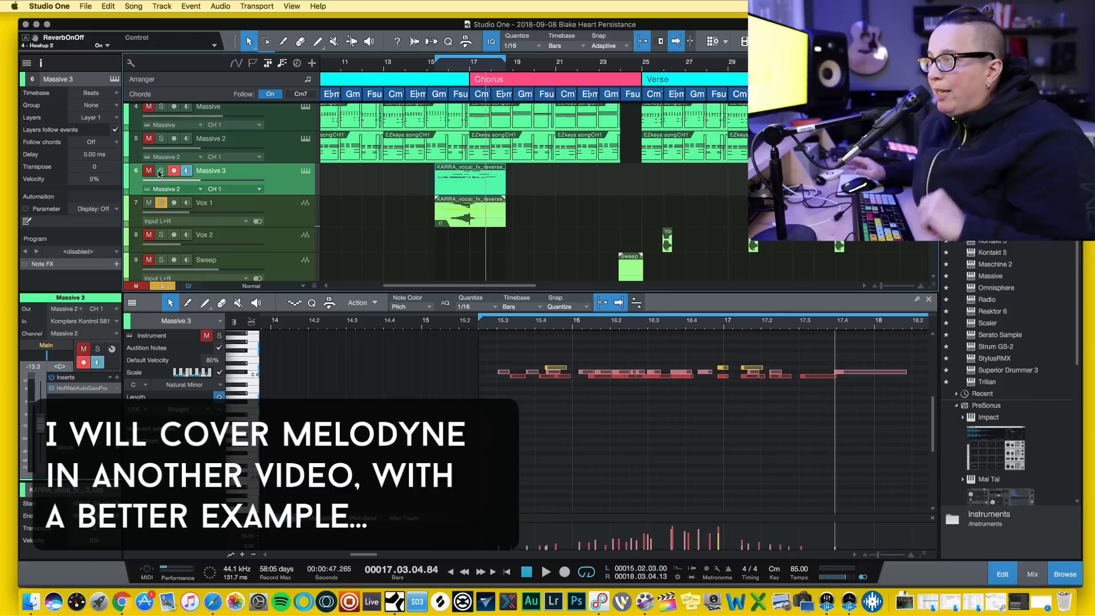
Add an Impact XT instrument on a new track below Perc 2 and try its empty pads.
{"action": "scroll", "coordinate": [160, 174], "scroll_direction": "down", "scroll_amount": 6}
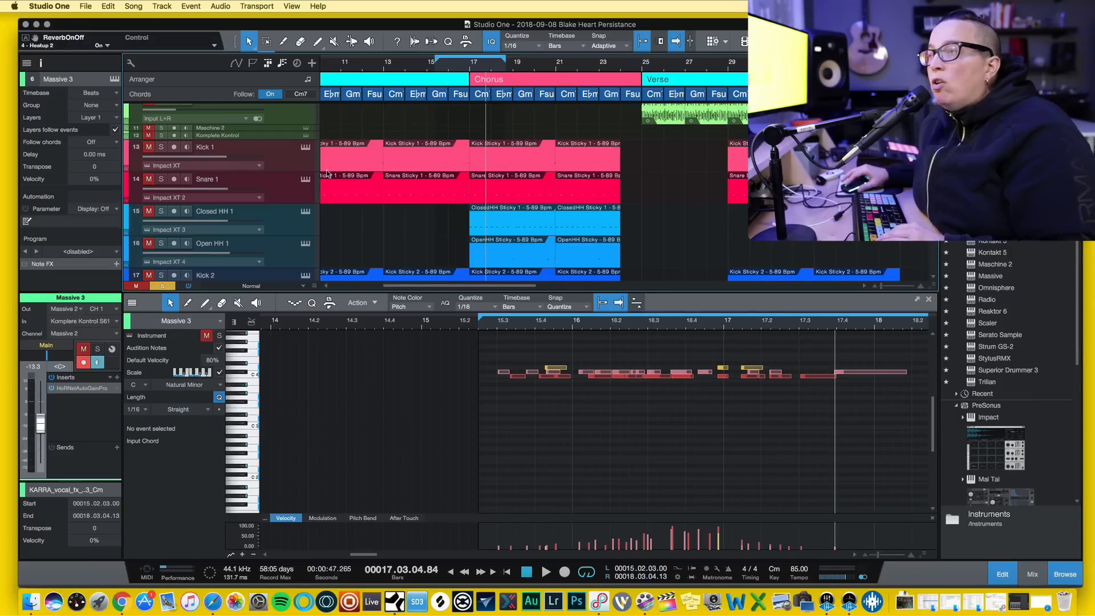
{"action": "scroll", "coordinate": [317, 162], "scroll_direction": "up", "scroll_amount": 1}
{"action": "scroll", "coordinate": [318, 162], "scroll_direction": "up", "scroll_amount": 1}
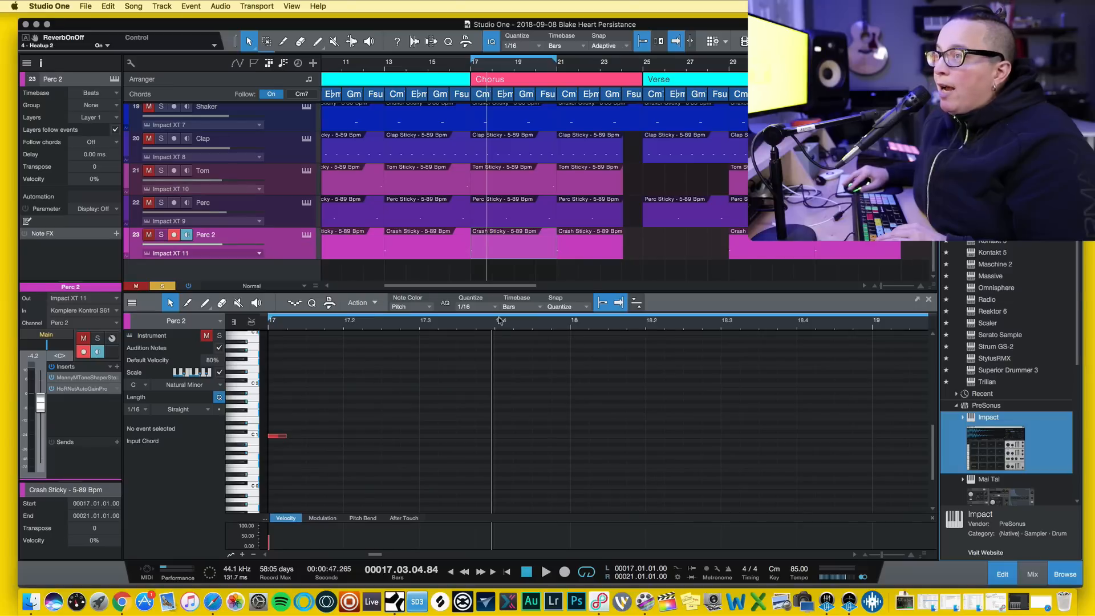
{"action": "left_click_drag", "start_coordinate": [499, 321], "coordinate": [301, 266]}
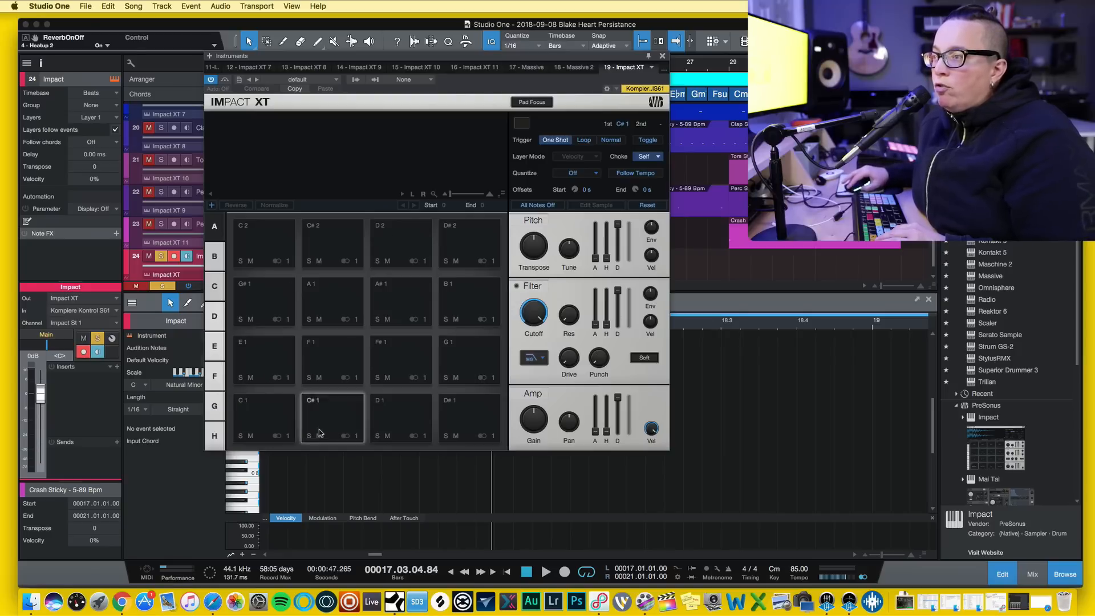
{"action": "left_click", "coordinate": [395, 421]}
{"action": "left_click", "coordinate": [348, 422]}
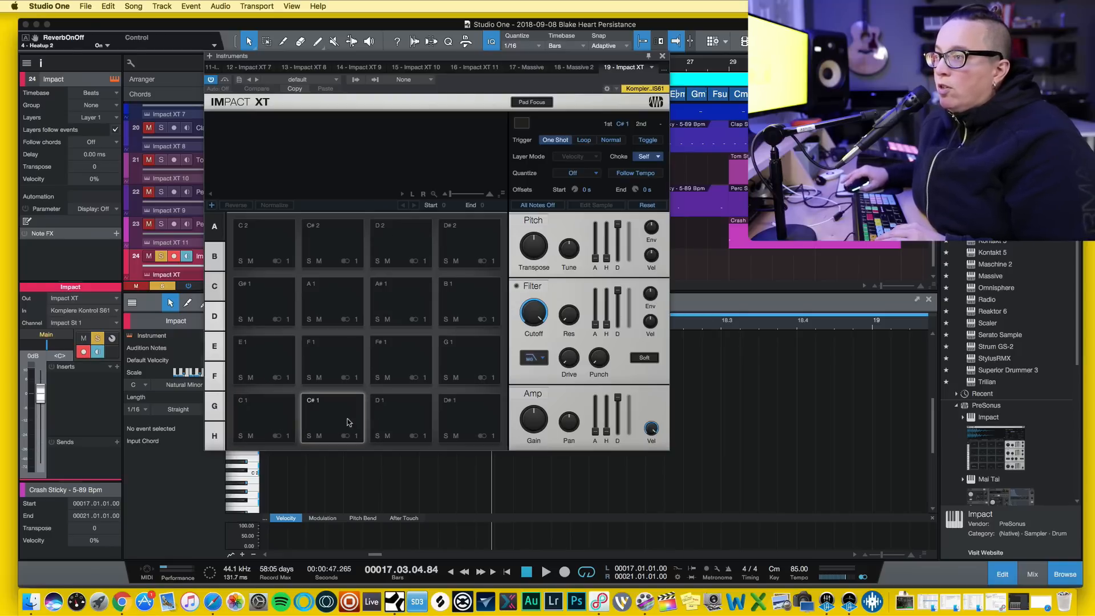
Load Kick (1).wav from the 100 Drum Kit's 02_Kick folder onto Impact XT's C 1 pad.
{"action": "left_click", "coordinate": [1027, 62]}
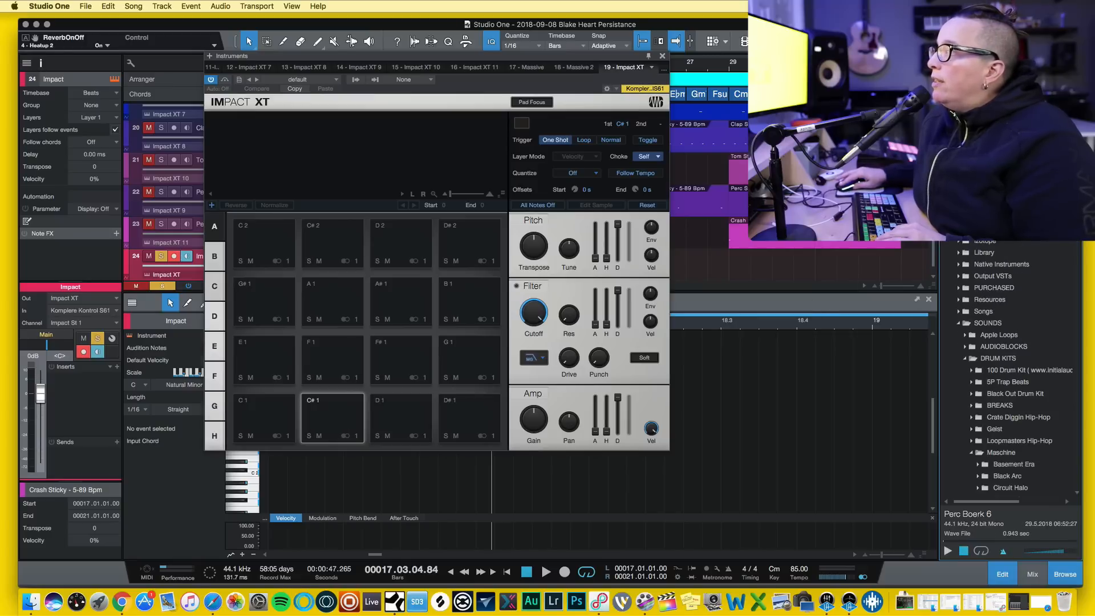
{"action": "scroll", "coordinate": [990, 428], "scroll_direction": "down", "scroll_amount": 5}
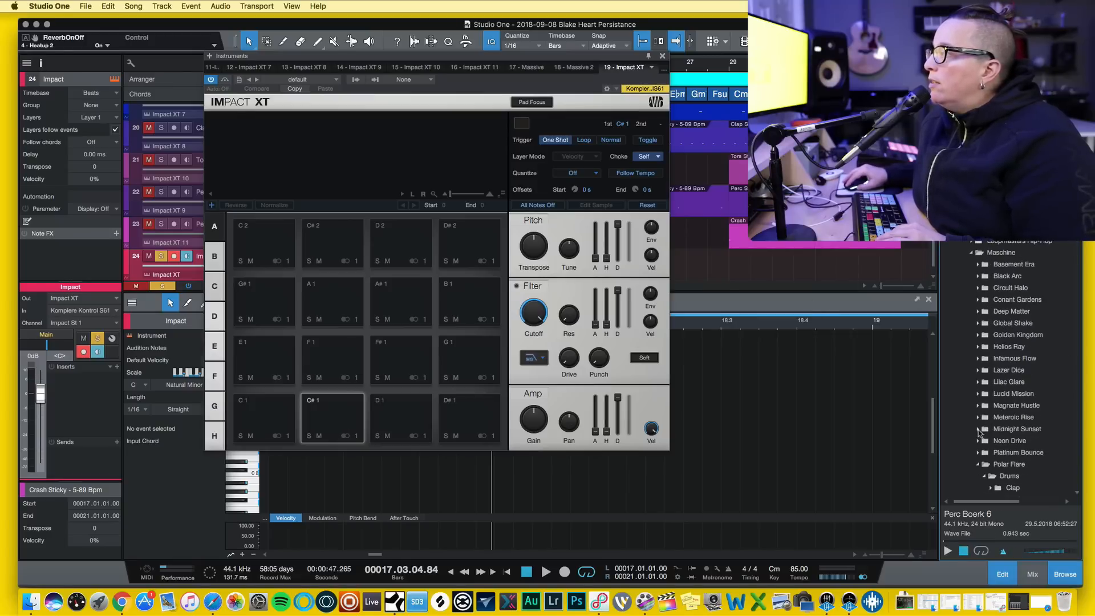
{"action": "scroll", "coordinate": [980, 399], "scroll_direction": "up", "scroll_amount": 5}
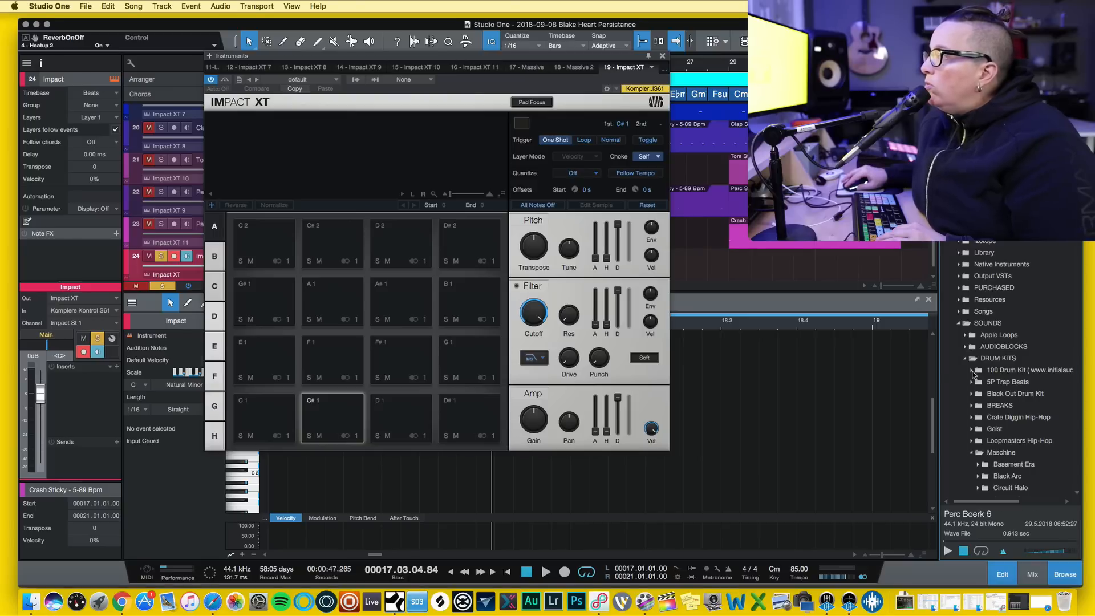
{"action": "left_click", "coordinate": [972, 371]}
{"action": "left_click", "coordinate": [978, 335]}
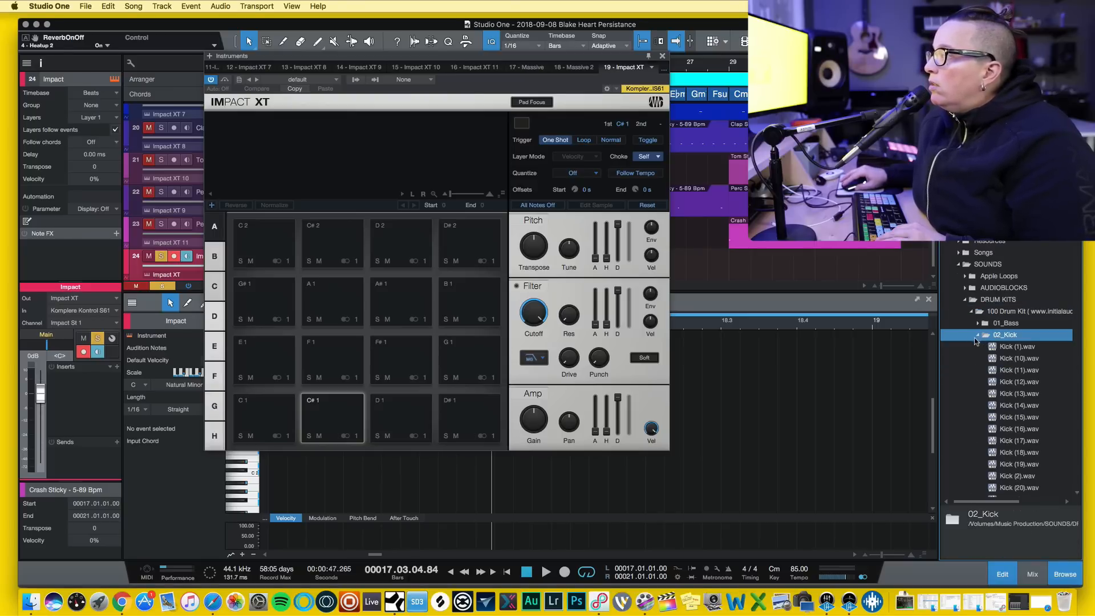
{"action": "left_click_drag", "start_coordinate": [1014, 348], "coordinate": [265, 419]}
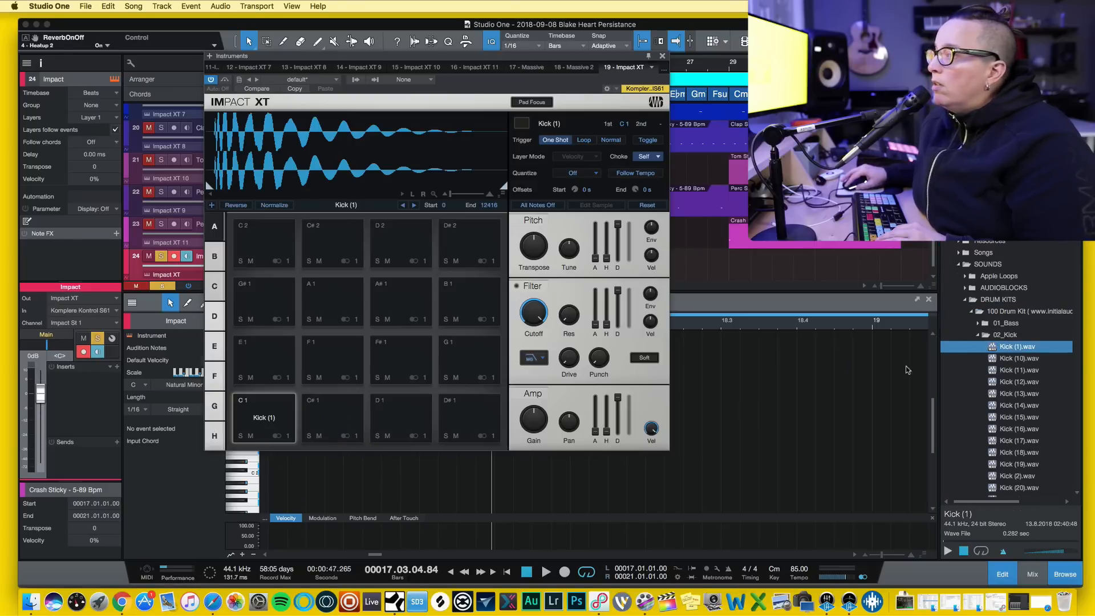
Load Snare (1).wav from the 03_Snare folder onto the C# 1 pad, audition both pads and close Impact XT's window.
{"action": "left_click", "coordinate": [978, 335]}
{"action": "left_click", "coordinate": [988, 347]}
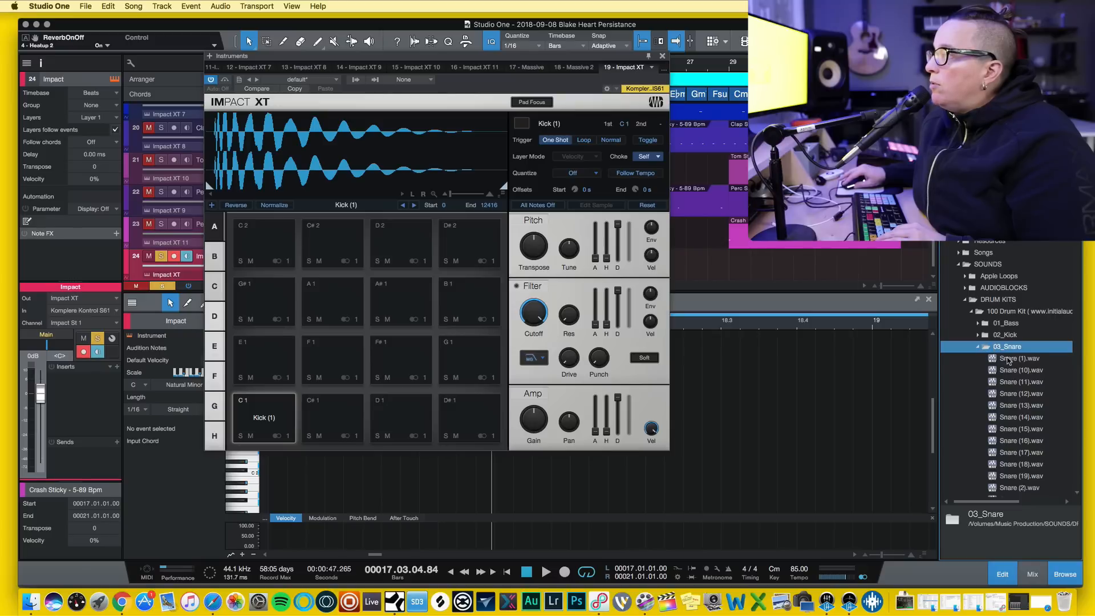
{"action": "left_click_drag", "start_coordinate": [1008, 361], "coordinate": [333, 421]}
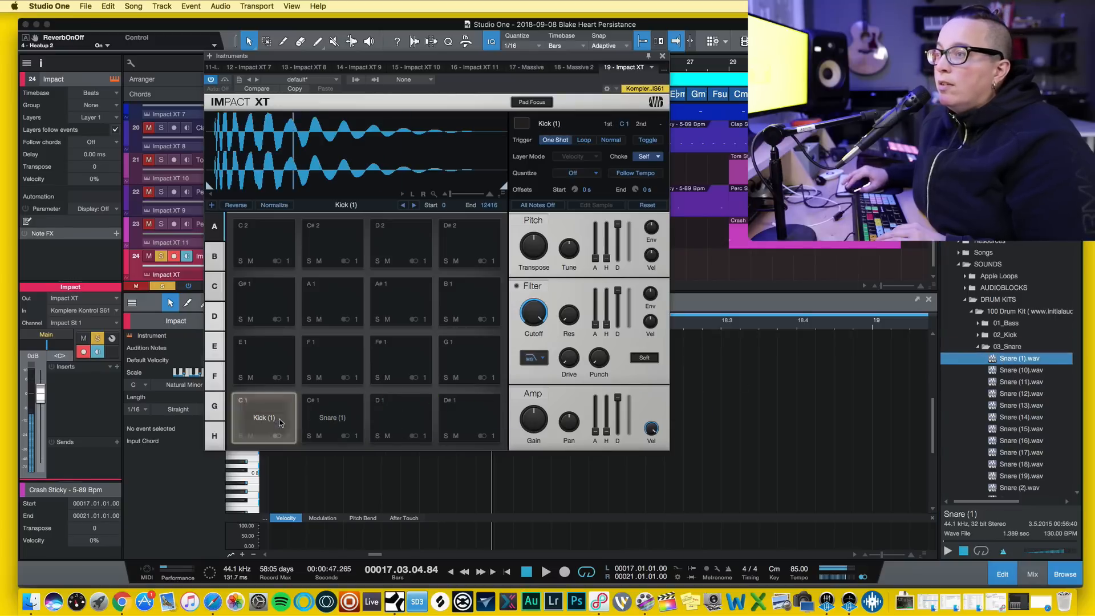
{"action": "left_click", "coordinate": [321, 421]}
{"action": "left_click", "coordinate": [285, 424]}
{"action": "left_click", "coordinate": [324, 423]}
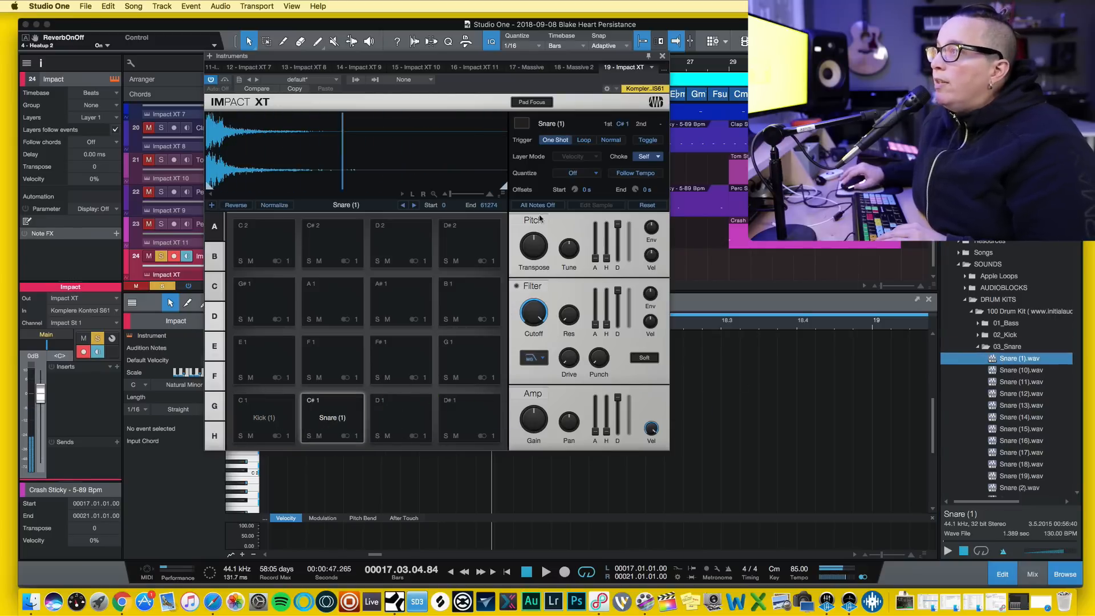
{"action": "left_click_drag", "start_coordinate": [638, 56], "coordinate": [865, 61]}
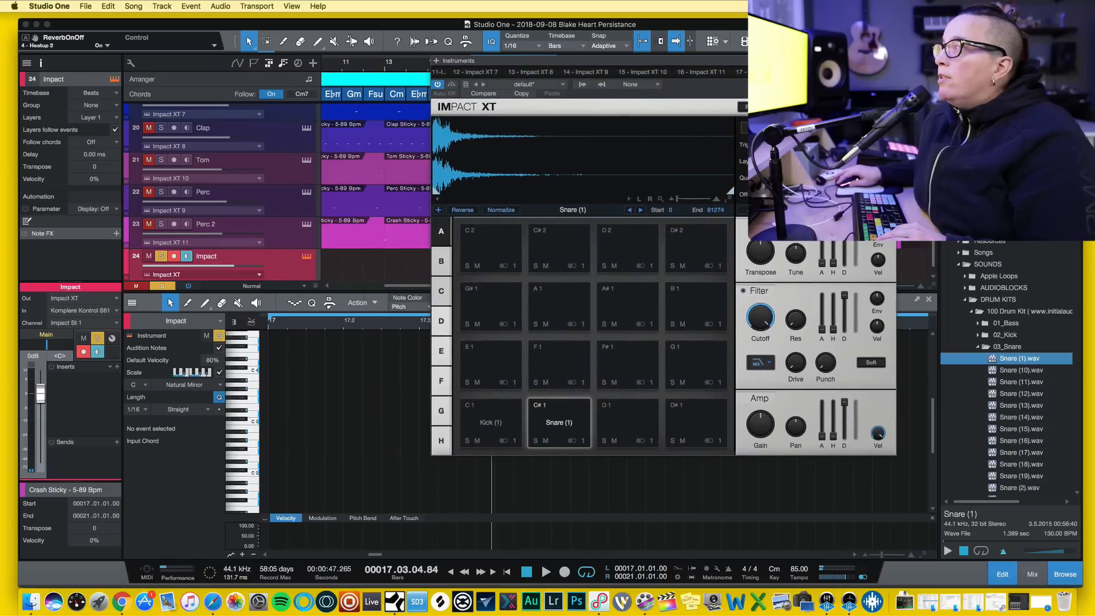
{"action": "left_click", "coordinate": [889, 61]}
Create an empty instrument part on the Impact track from bar 10 to bar 13.
{"action": "scroll", "coordinate": [328, 265], "scroll_direction": "down", "scroll_amount": 1}
{"action": "double_click", "coordinate": [334, 256]}
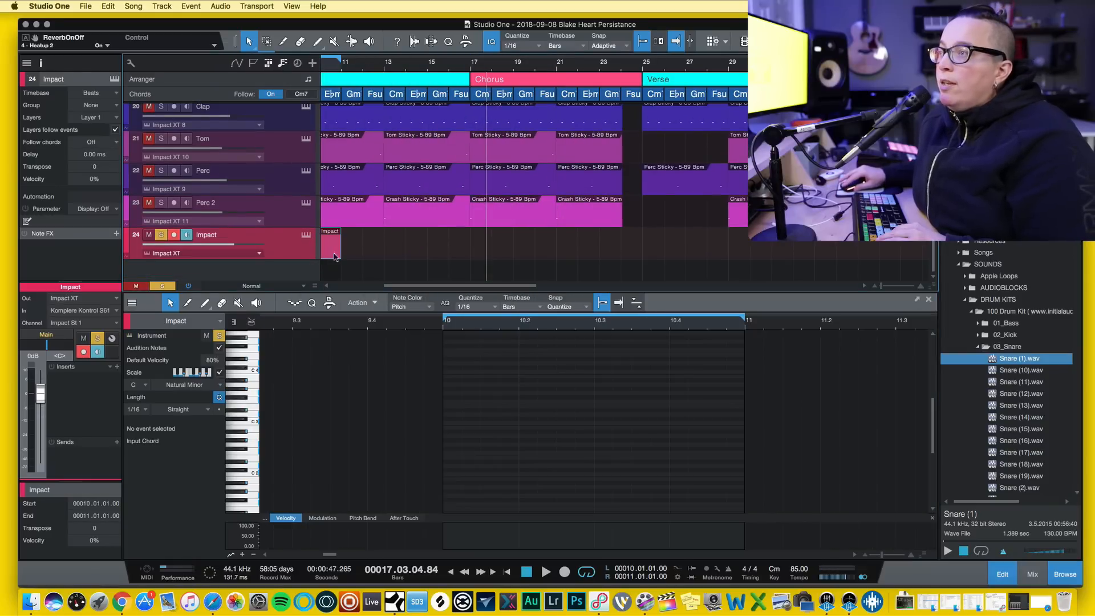
{"action": "left_click_drag", "start_coordinate": [343, 249], "coordinate": [386, 249]}
Insert a pattern on the Impact track in place of the empty part, spanning bar 10 to bar 13.
{"action": "right_click", "coordinate": [336, 236]}
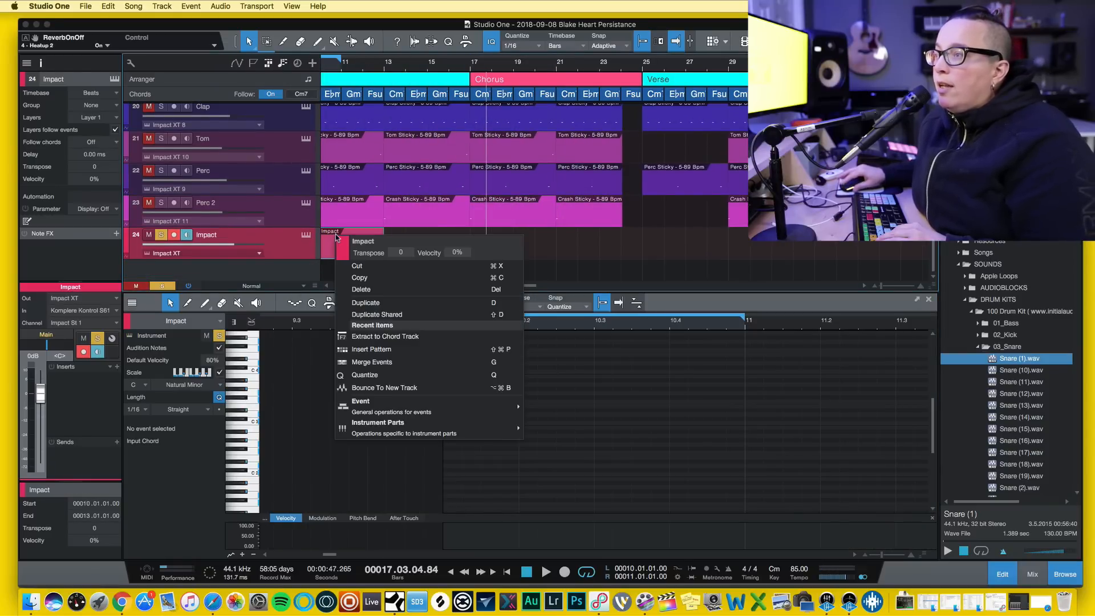
{"action": "left_click", "coordinate": [372, 352]}
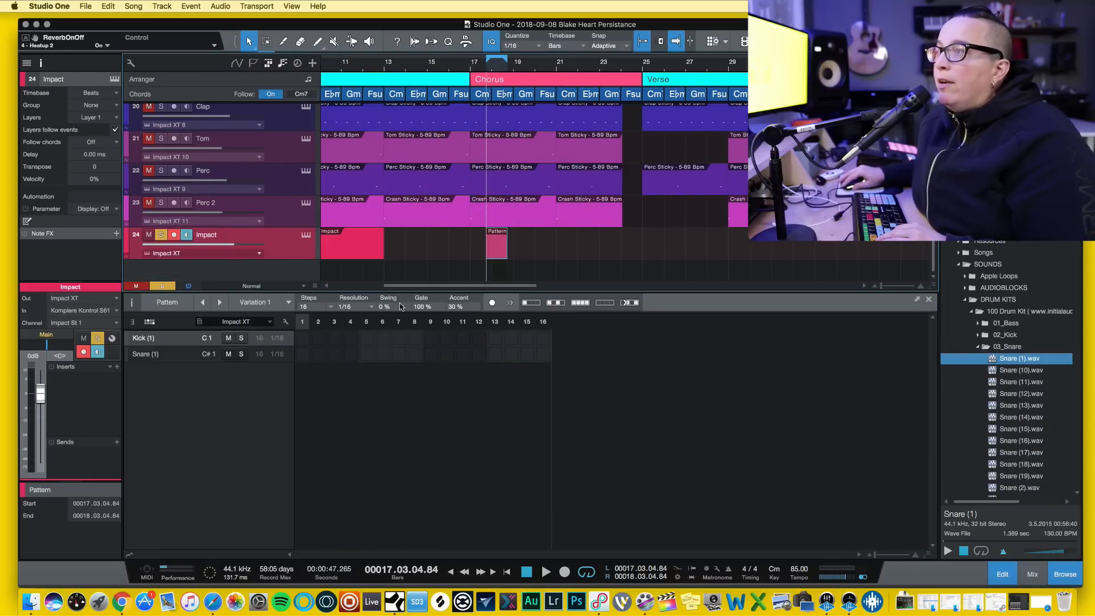
{"action": "left_click", "coordinate": [352, 244]}
{"action": "key", "text": "p"}
{"action": "key", "text": "Delete"}
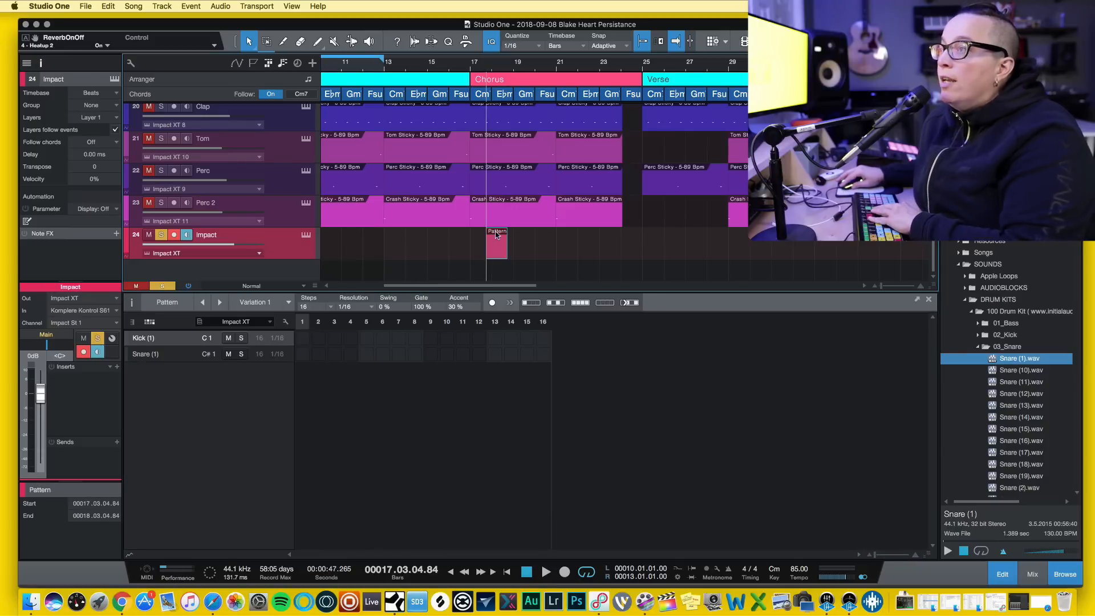
{"action": "left_click_drag", "start_coordinate": [496, 235], "coordinate": [383, 243]}
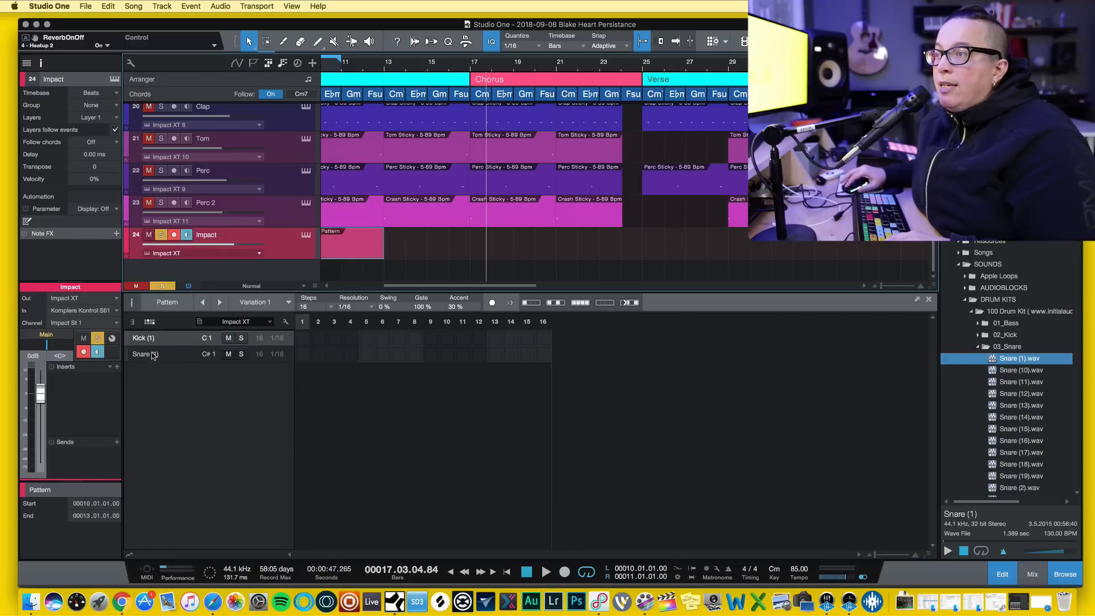
Reopen Impact XT and load HiHat (1).wav from the 04_HiHat folder onto its D 1 pad.
{"action": "left_click", "coordinate": [307, 236]}
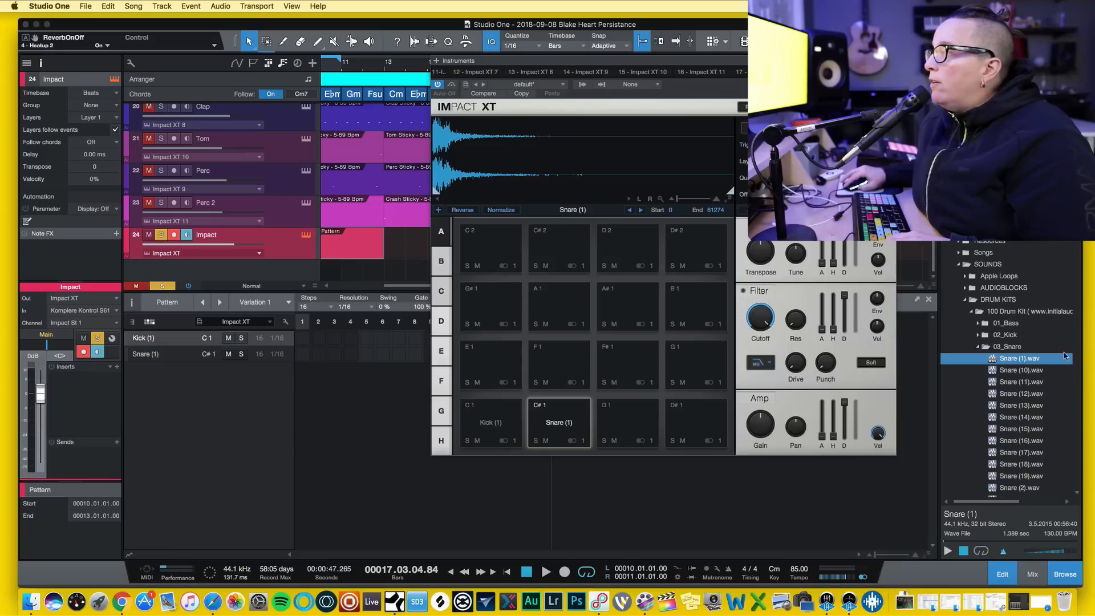
{"action": "left_click", "coordinate": [978, 347]}
{"action": "left_click", "coordinate": [979, 359]}
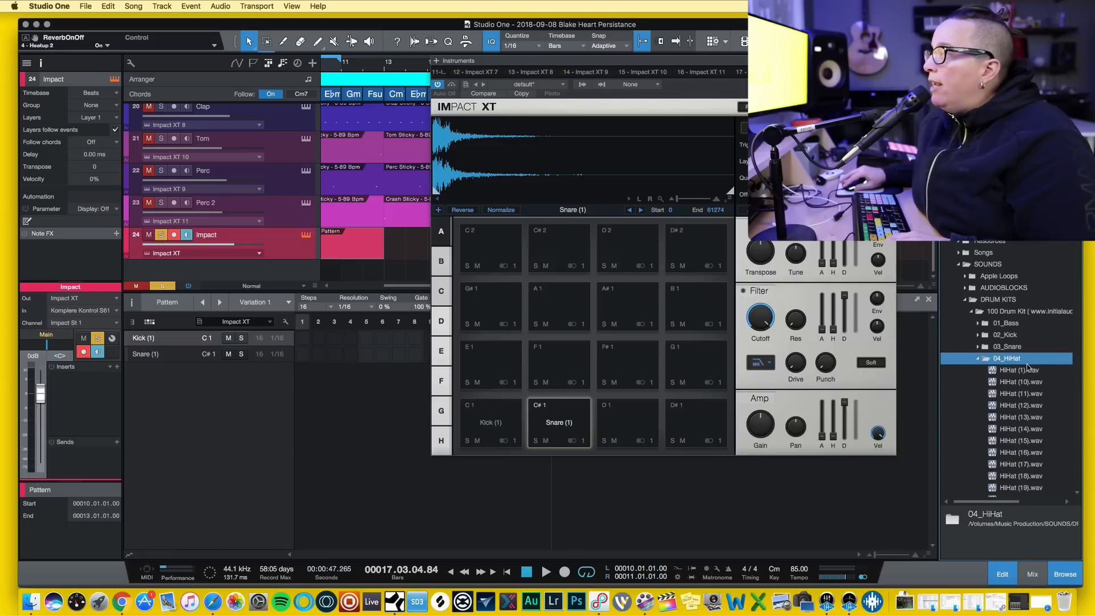
{"action": "left_click", "coordinate": [1024, 371]}
{"action": "left_click_drag", "start_coordinate": [1024, 370], "coordinate": [627, 423]}
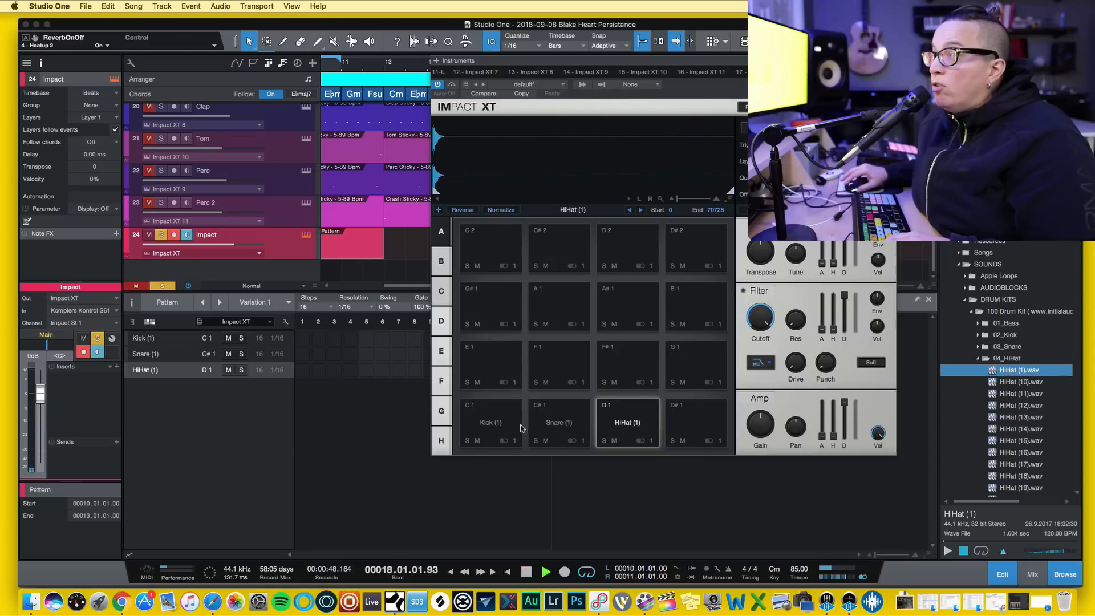
Close Impact XT's window, set the loop range to the pattern's span from bar 10 to bar 13, and stop playback.
{"action": "left_click", "coordinate": [888, 61]}
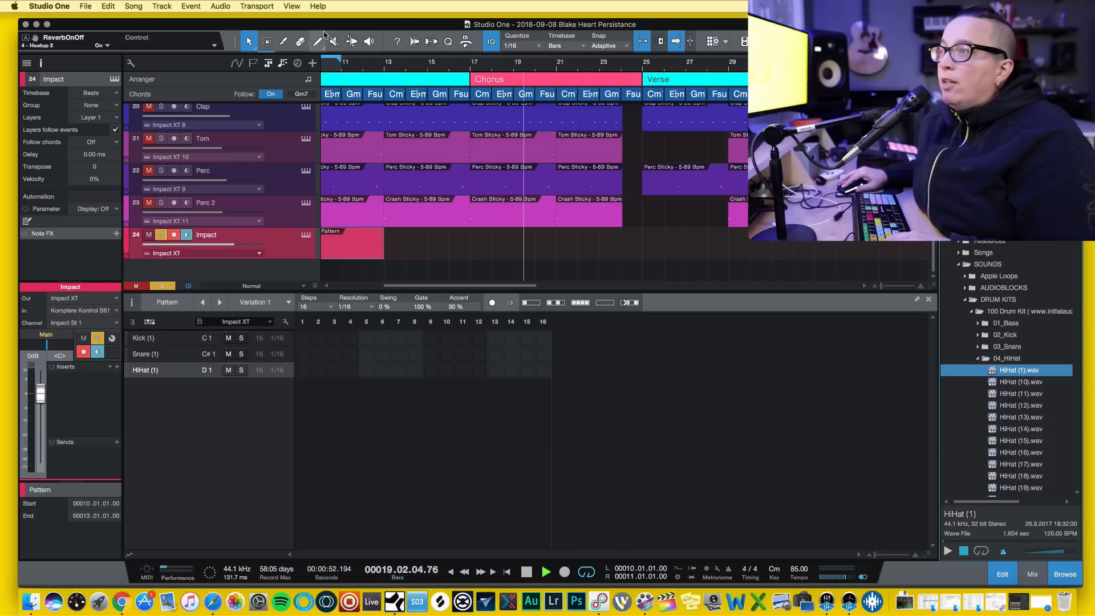
{"action": "key", "text": "p"}
{"action": "key", "text": "space"}
{"action": "right_click", "coordinate": [365, 60]}
{"action": "left_click", "coordinate": [356, 62]}
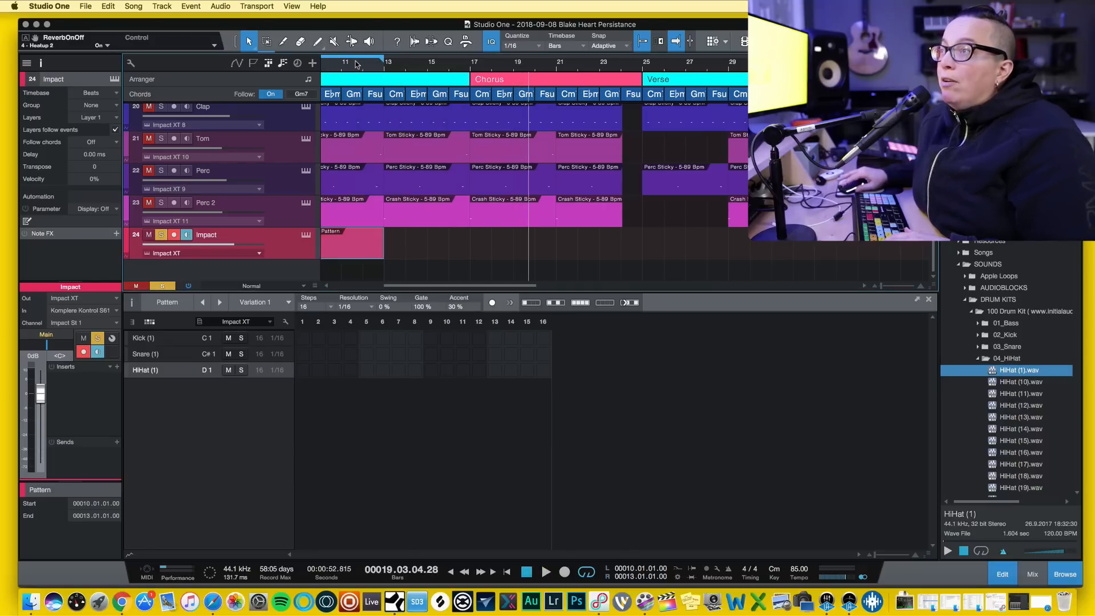
Return the playhead to the song start, move it to the pattern in bar 10 and start playback there.
{"action": "left_click", "coordinate": [525, 572]}
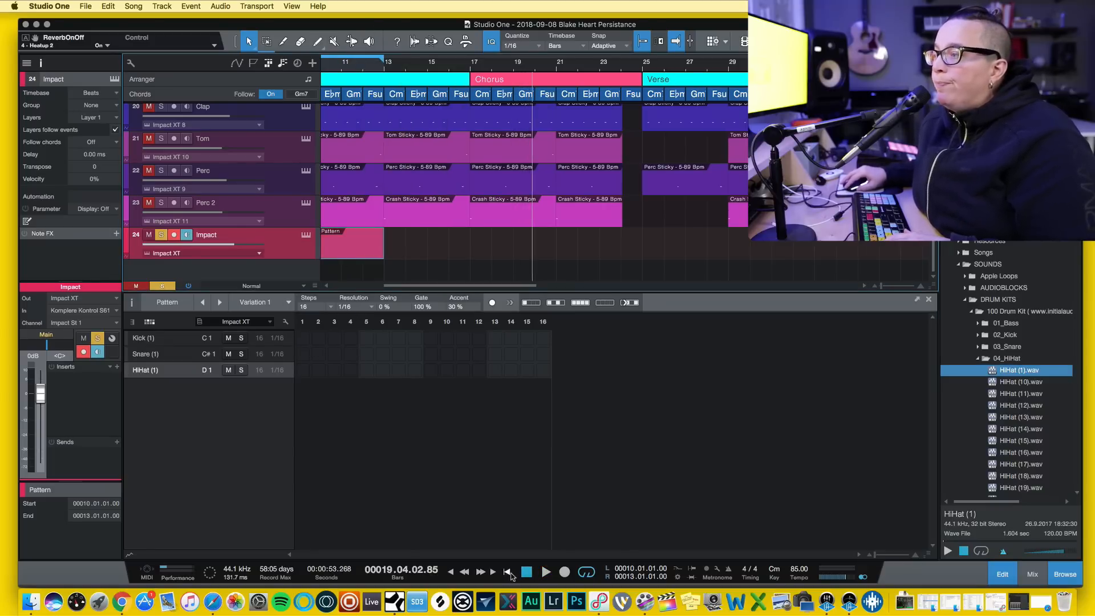
{"action": "left_click", "coordinate": [521, 577]}
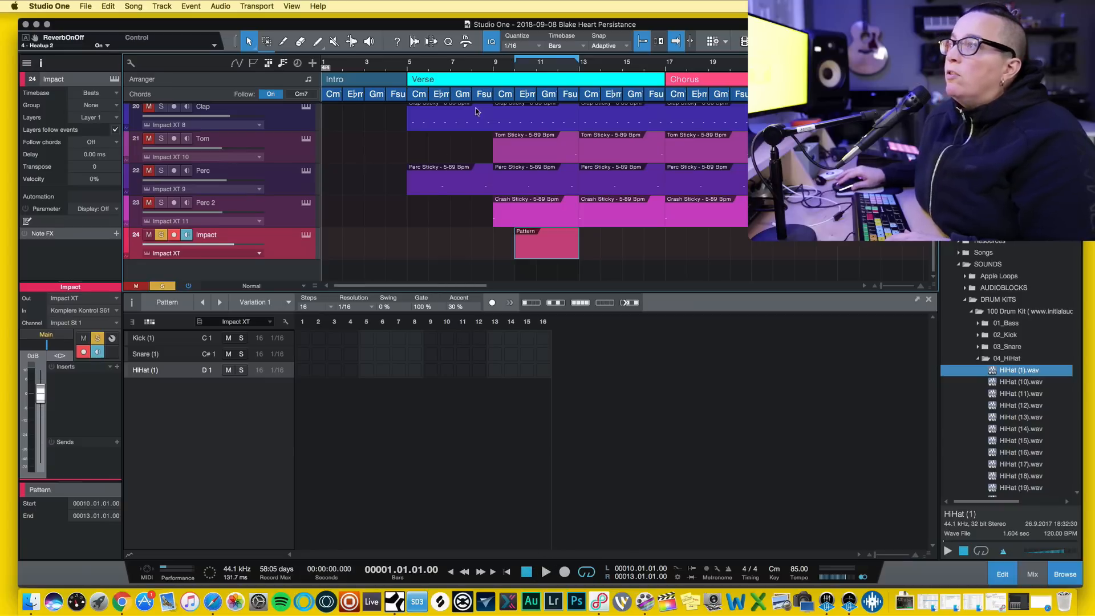
{"action": "left_click", "coordinate": [517, 63]}
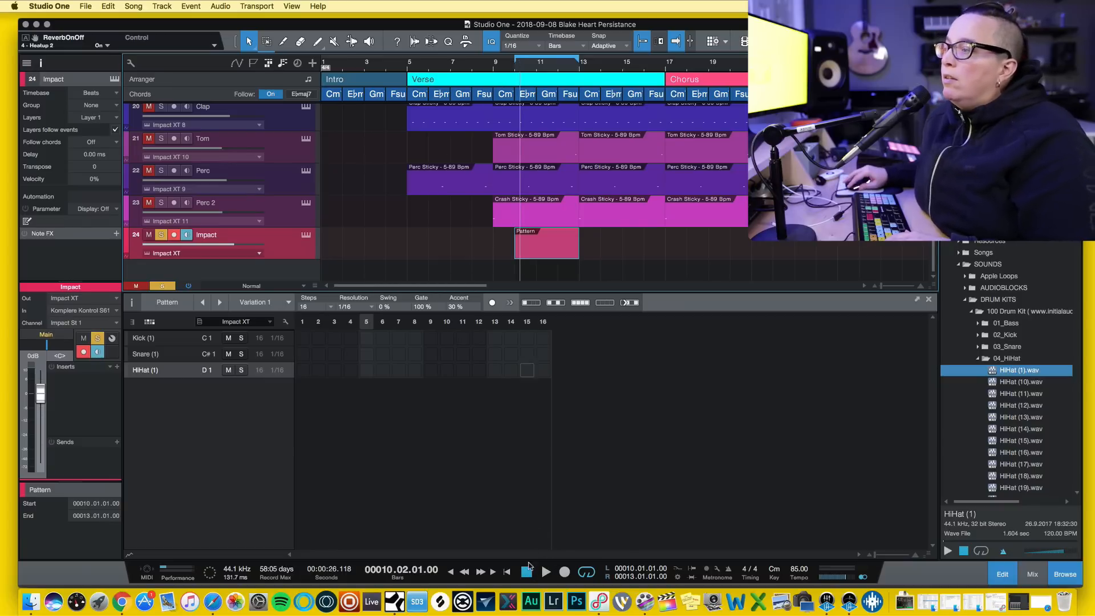
{"action": "left_click", "coordinate": [544, 572]}
Program Kick (1) hits on steps 1, 5, 12 and 13 of the pattern.
{"action": "left_click", "coordinate": [302, 337]}
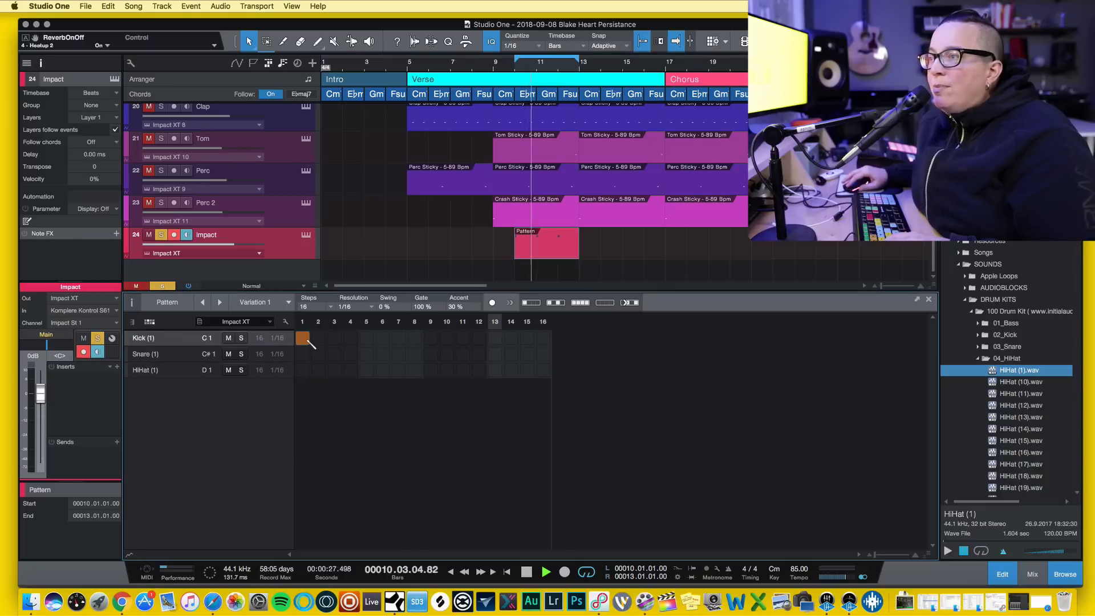
{"action": "left_click", "coordinate": [366, 339]}
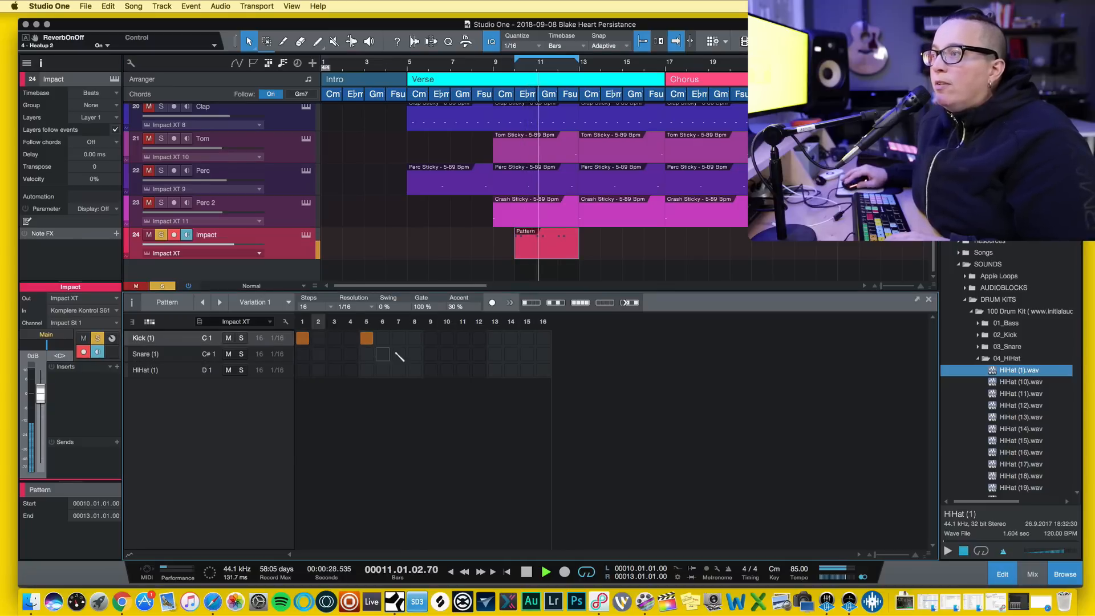
{"action": "left_click", "coordinate": [494, 338]}
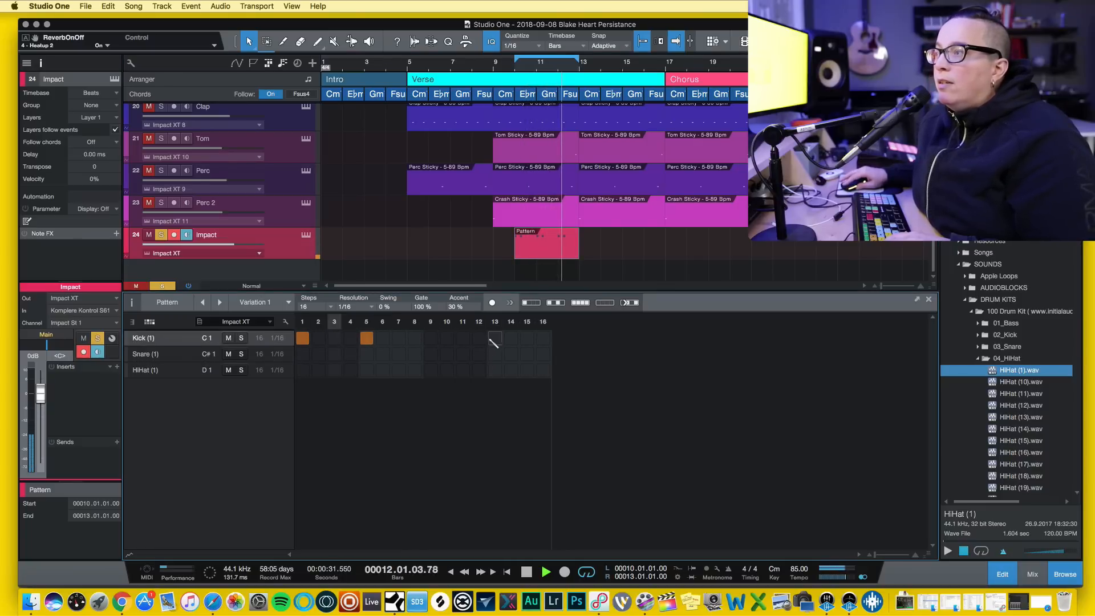
Program Snare (1) hits on steps 2, 8, 15 and 16, and fill all 16 steps of the HiHat (1) row.
{"action": "left_click", "coordinate": [319, 355]}
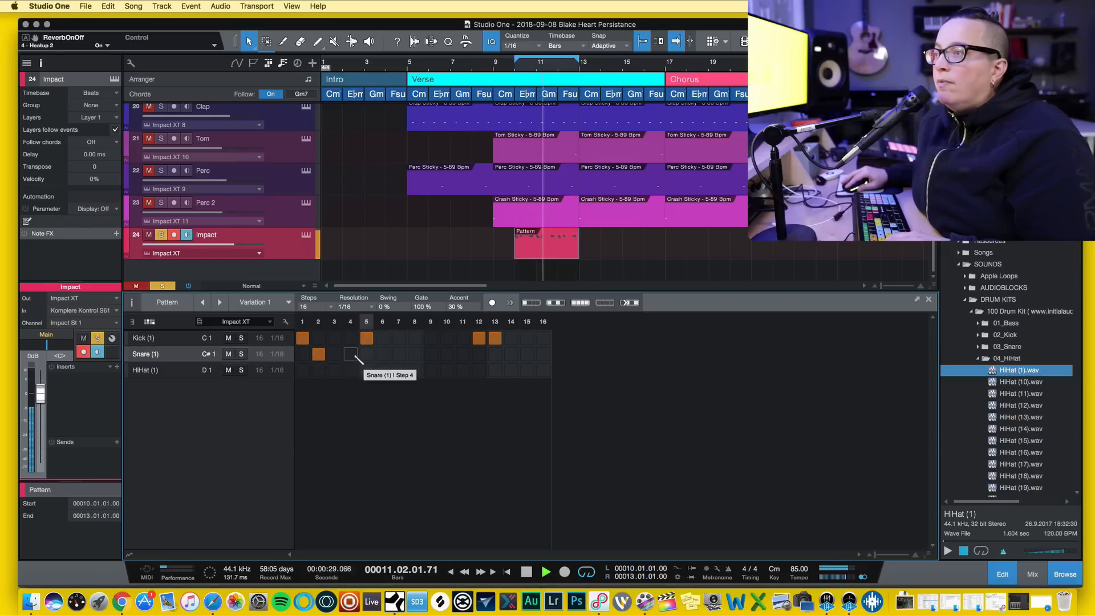
{"action": "left_click", "coordinate": [414, 355]}
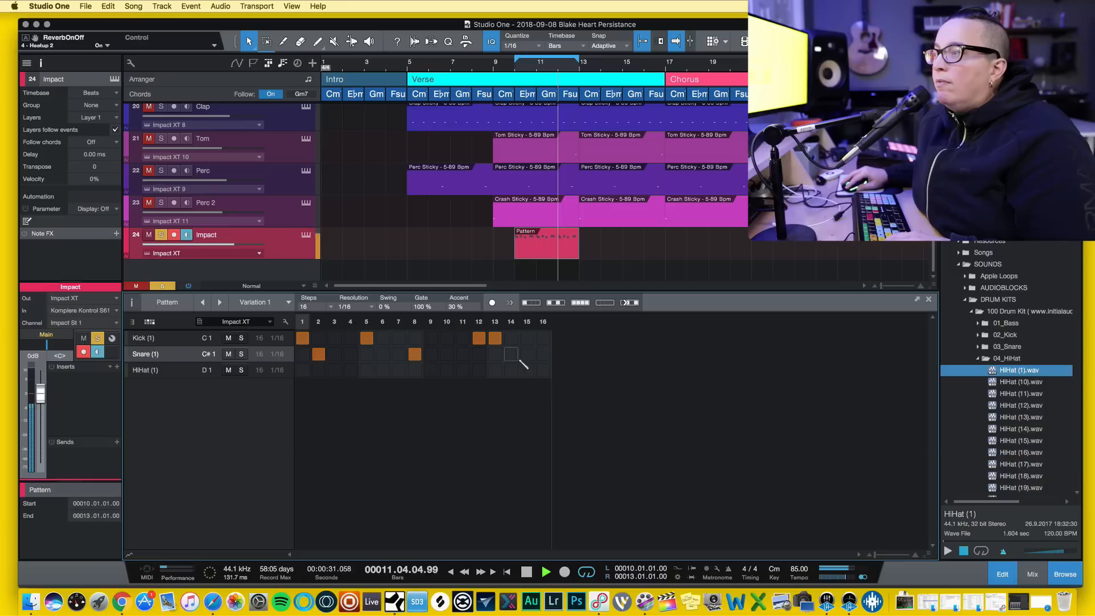
{"action": "left_click", "coordinate": [543, 355]}
{"action": "left_click", "coordinate": [527, 355]}
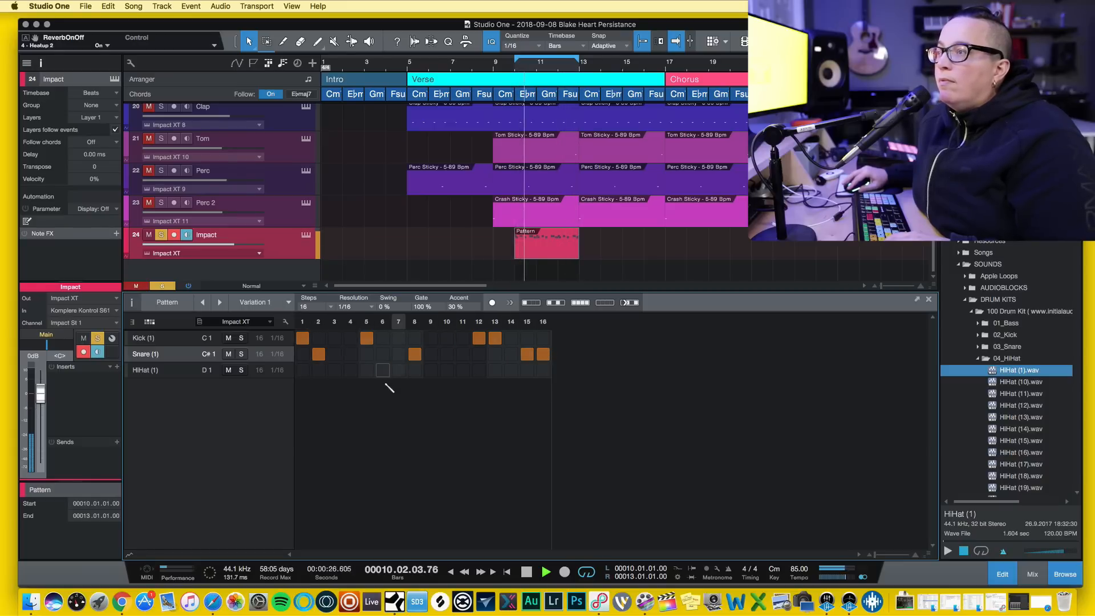
{"action": "left_click", "coordinate": [319, 370]}
{"action": "left_click_drag", "start_coordinate": [303, 370], "coordinate": [542, 377]}
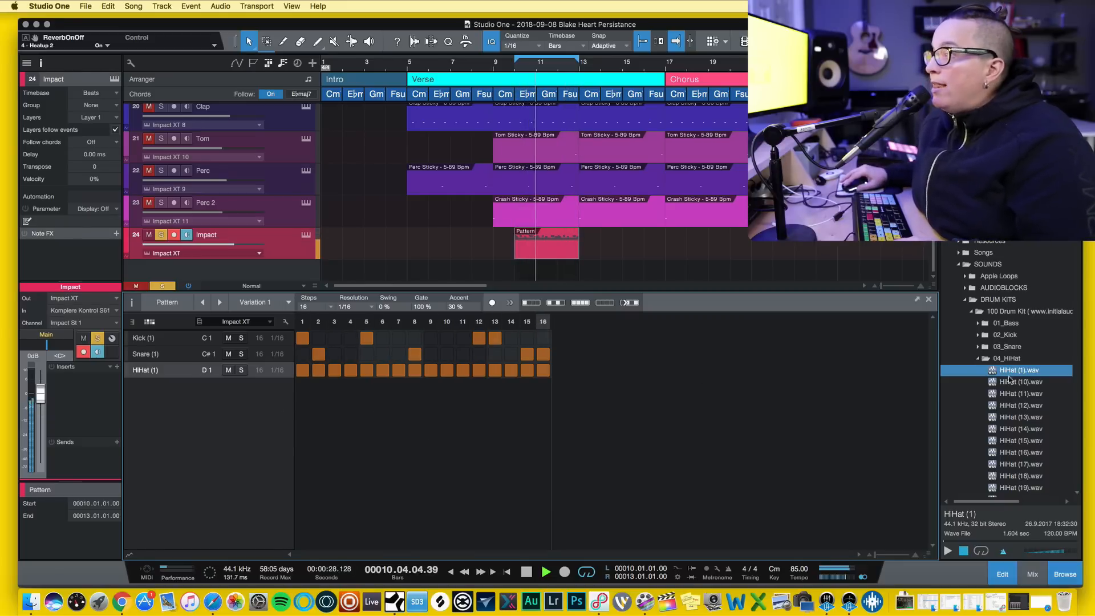
Reopen Impact XT and browse the Geist and Crate Diggin Hip-Hop sample folders for another drum sound.
{"action": "left_click", "coordinate": [308, 236]}
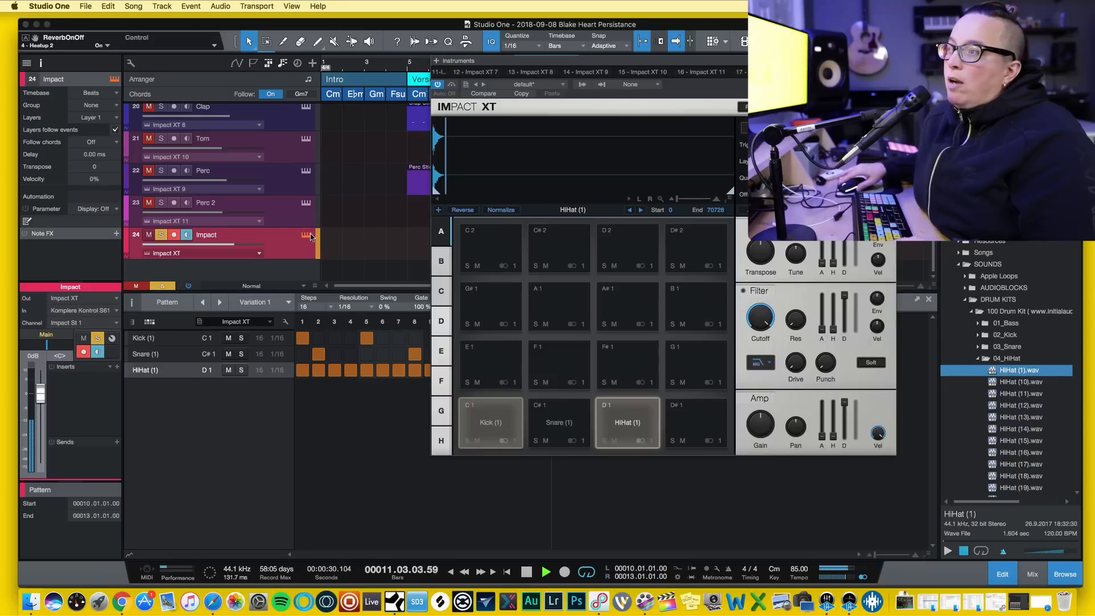
{"action": "left_click", "coordinate": [977, 358]}
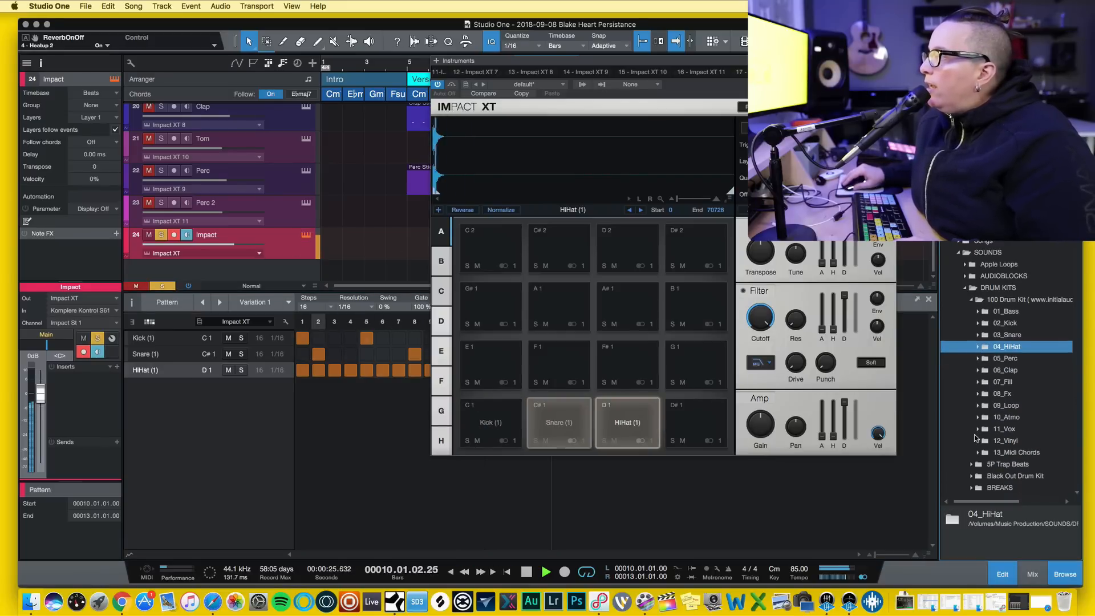
{"action": "scroll", "coordinate": [984, 420], "scroll_direction": "down", "scroll_amount": 2}
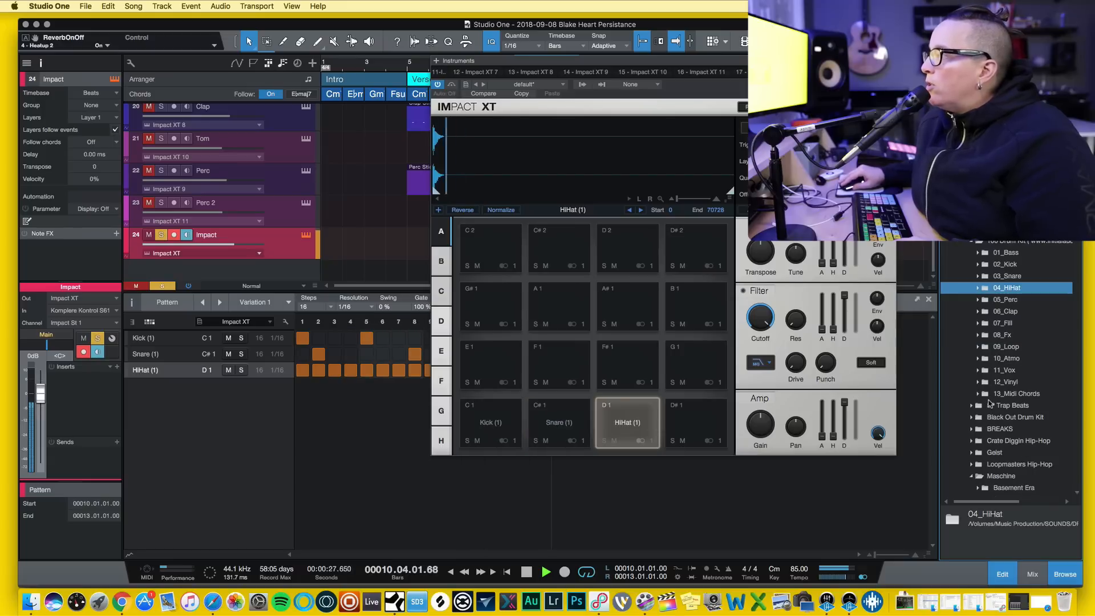
{"action": "scroll", "coordinate": [990, 406], "scroll_direction": "down", "scroll_amount": 5}
{"action": "left_click", "coordinate": [972, 417]}
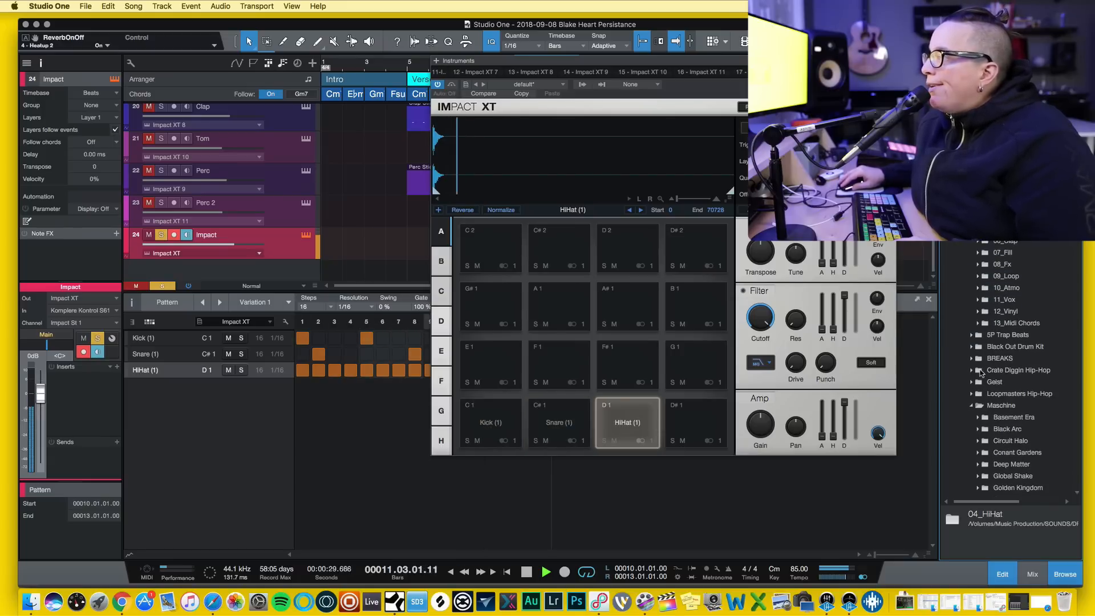
{"action": "left_click", "coordinate": [972, 383]}
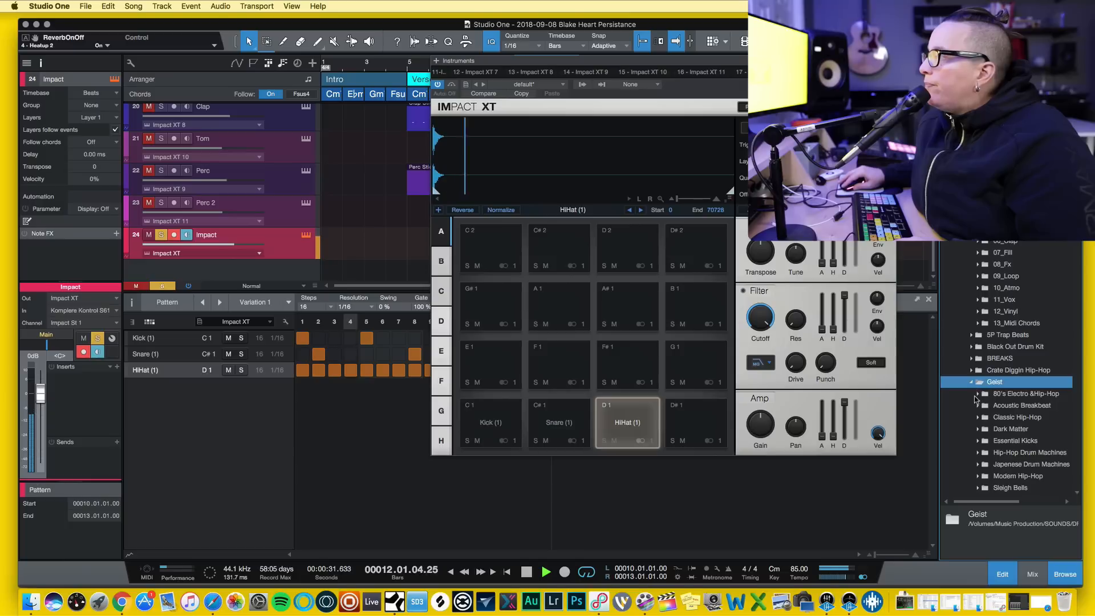
{"action": "left_click", "coordinate": [978, 394]}
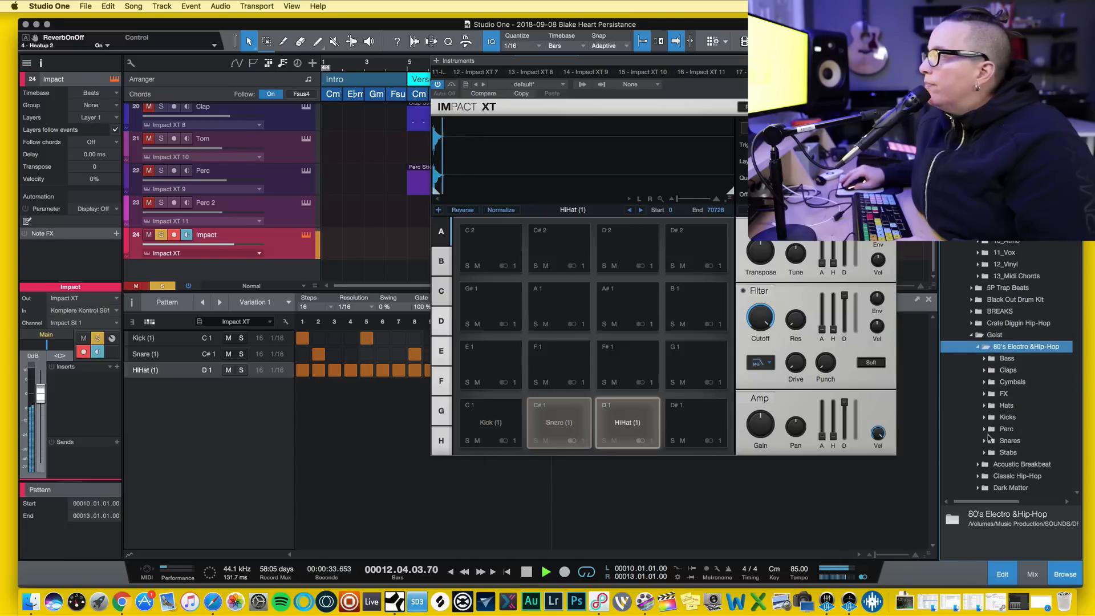
{"action": "left_click", "coordinate": [985, 395]}
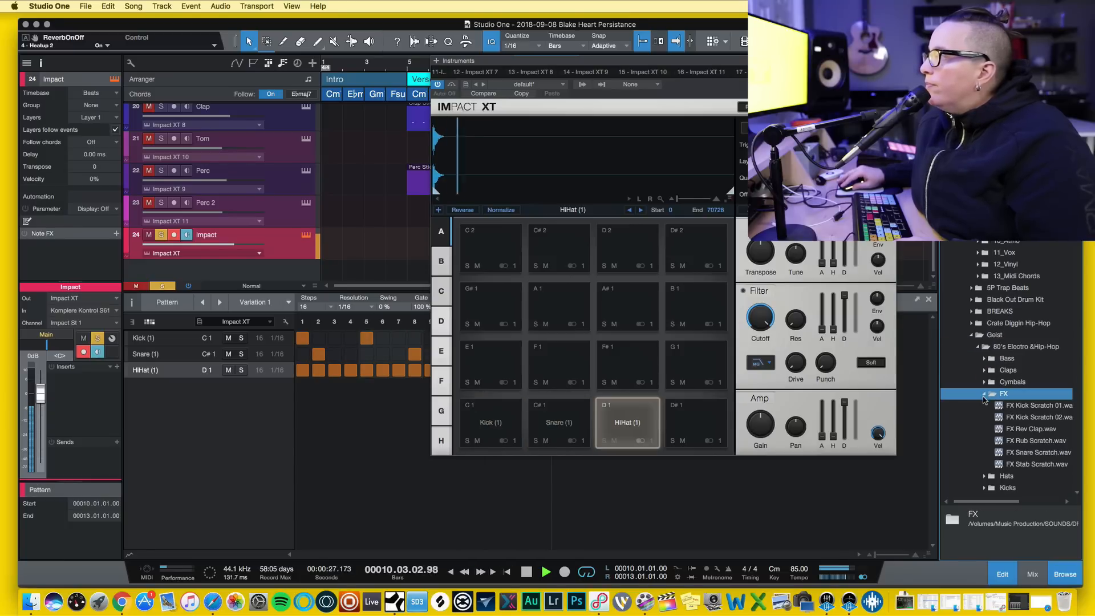
{"action": "left_click", "coordinate": [971, 334]}
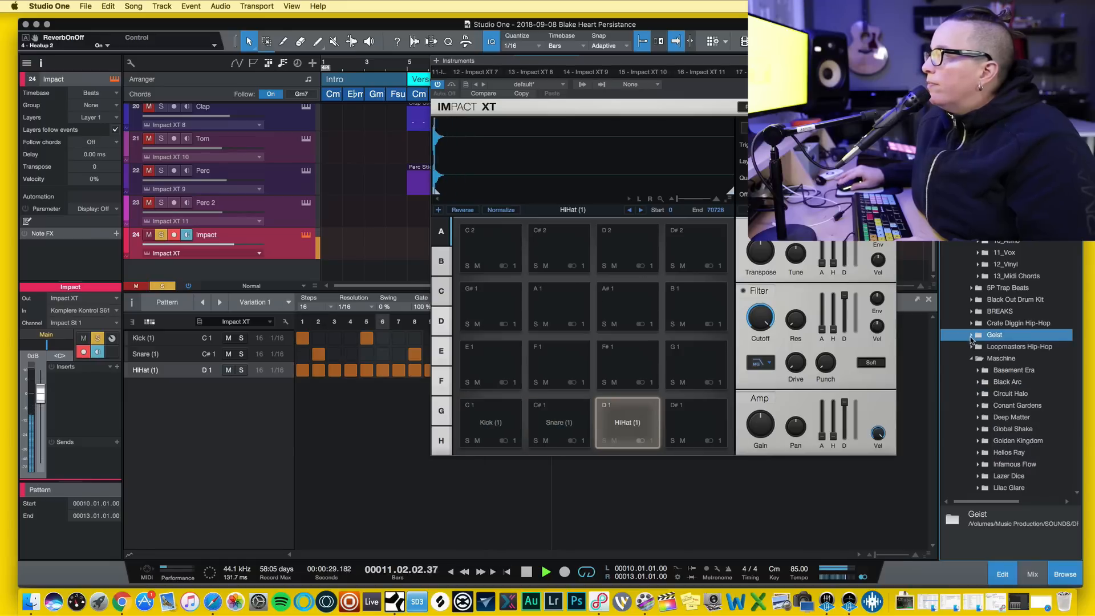
{"action": "left_click", "coordinate": [971, 323]}
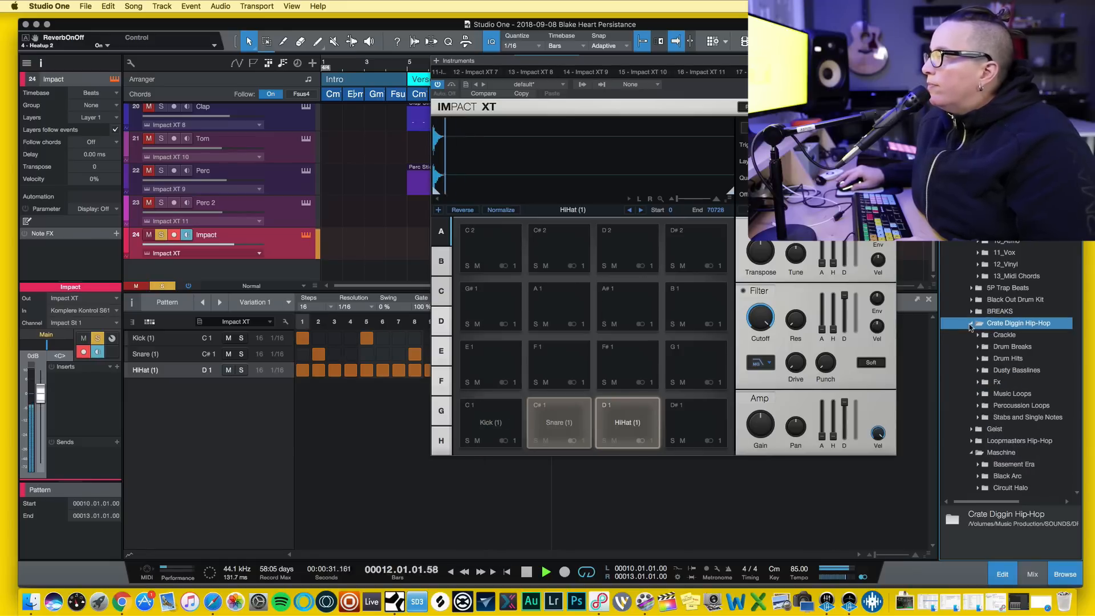
{"action": "left_click", "coordinate": [971, 323]}
Load Guiro CaliFo.wav from Maschine's Basement Era Drums Percussion folder onto the D# 1 pad and close Impact XT's window.
{"action": "left_click", "coordinate": [977, 359]}
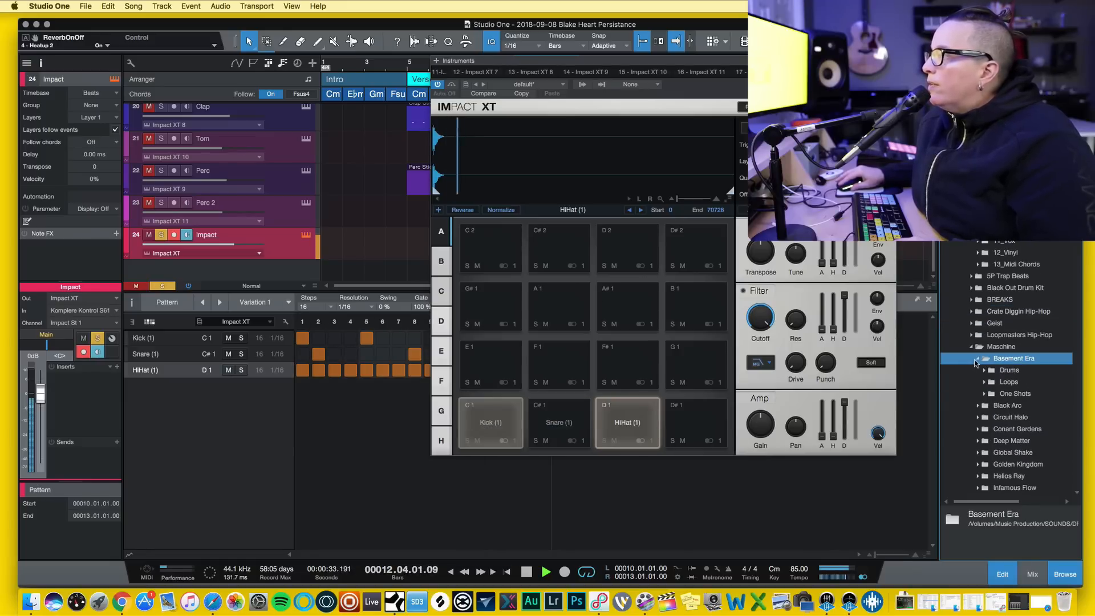
{"action": "left_click", "coordinate": [984, 394]}
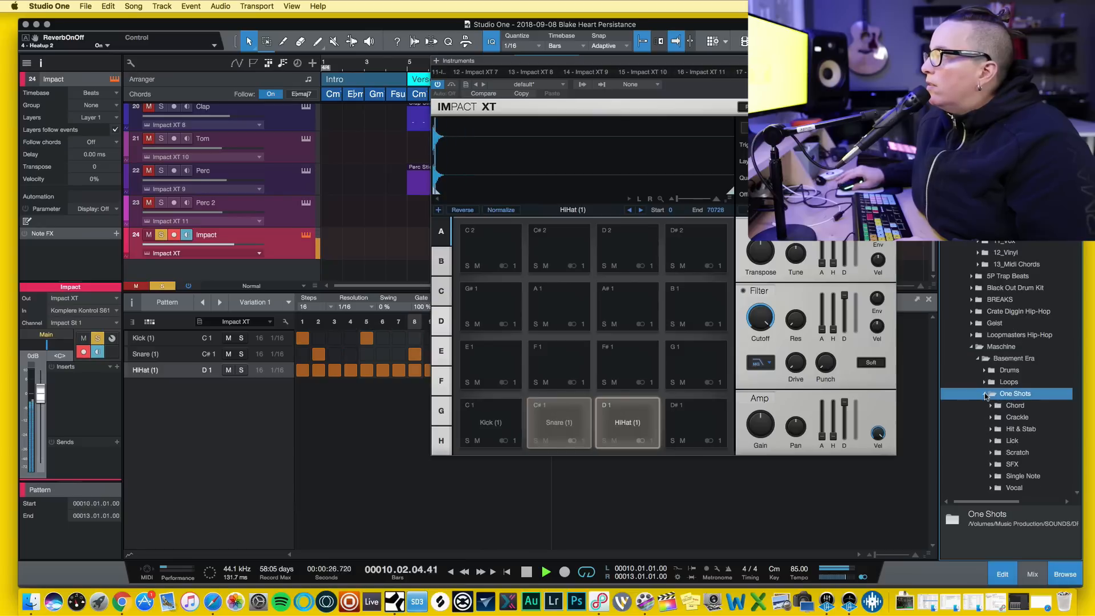
{"action": "scroll", "coordinate": [985, 395], "scroll_direction": "down", "scroll_amount": 3}
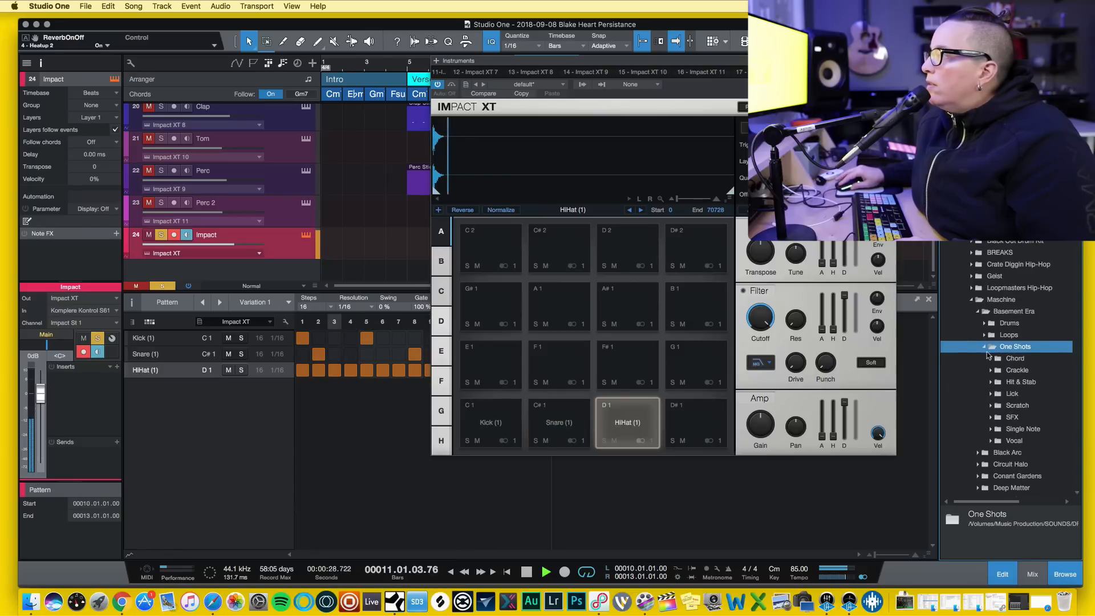
{"action": "left_click", "coordinate": [985, 323]}
{"action": "left_click", "coordinate": [990, 393]}
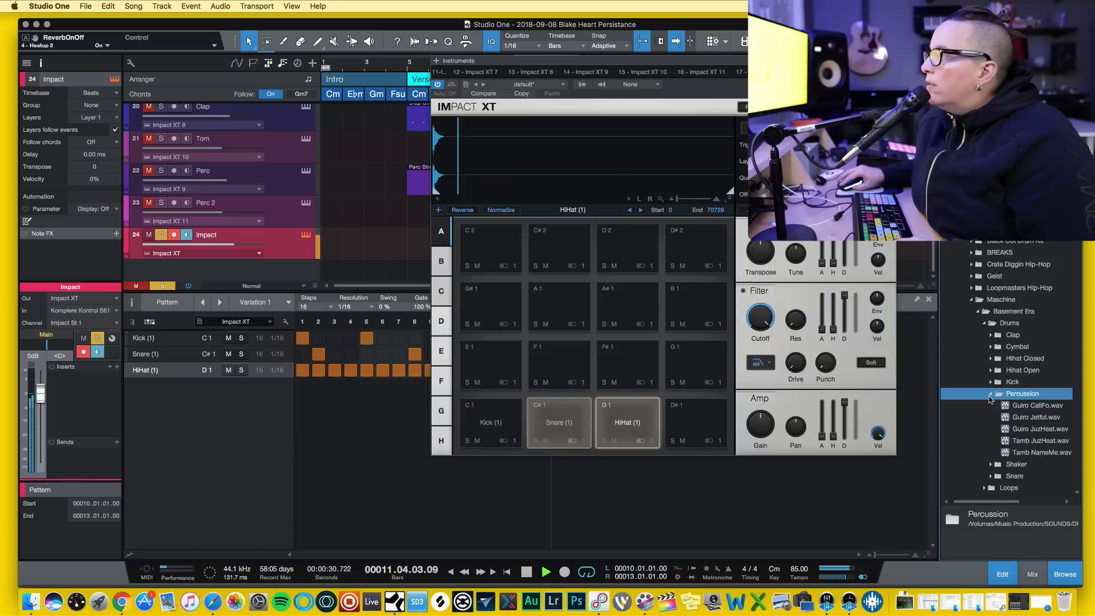
{"action": "left_click", "coordinate": [1014, 407]}
{"action": "left_click_drag", "start_coordinate": [1015, 407], "coordinate": [712, 425]}
{"action": "left_click", "coordinate": [713, 425]}
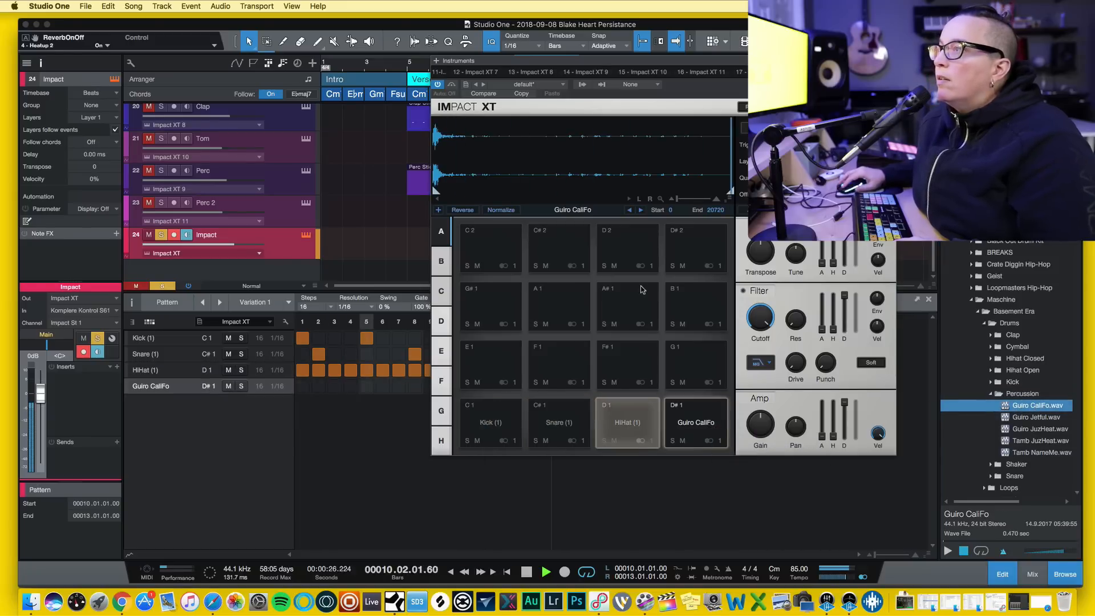
{"action": "left_click", "coordinate": [889, 61]}
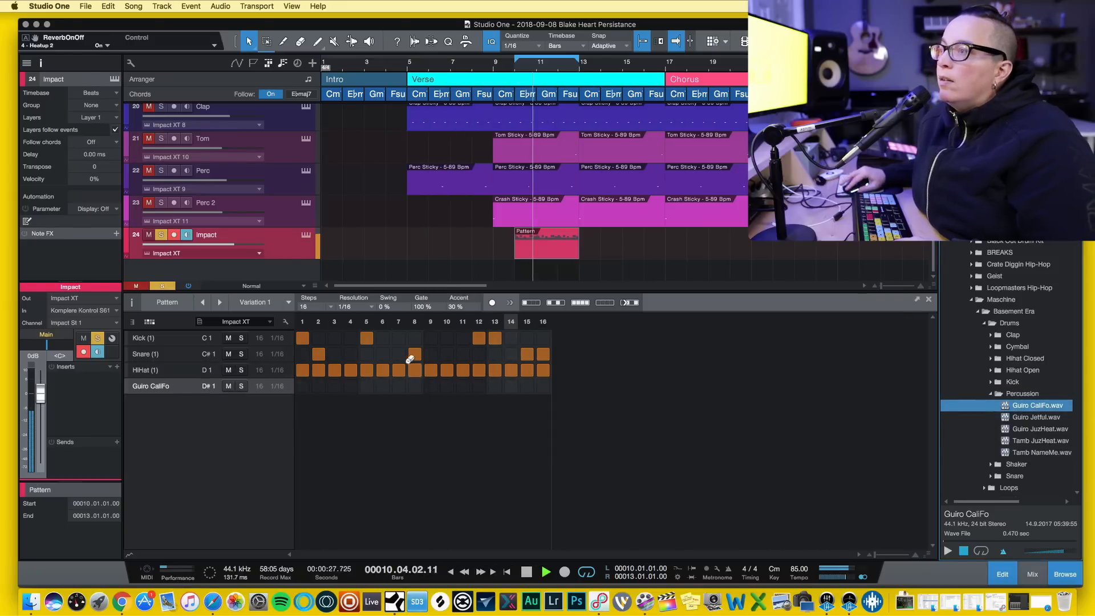
Try Guiro CaliFo hits on steps 4, 12 and 11 of the pattern, clearing those on steps 12 and 11.
{"action": "left_click", "coordinate": [350, 387]}
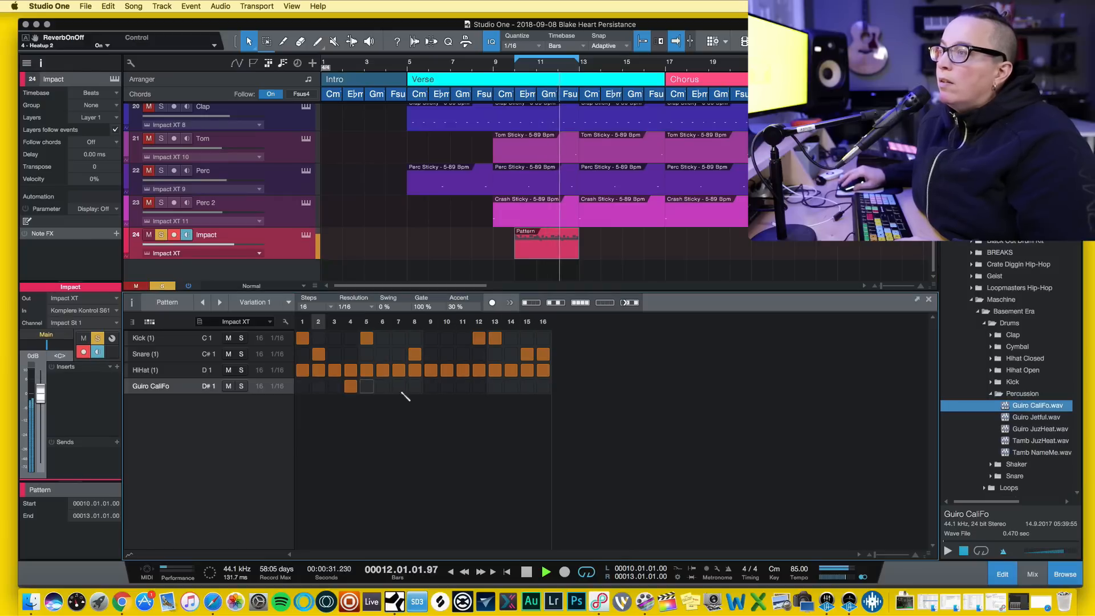
{"action": "left_click", "coordinate": [479, 386]}
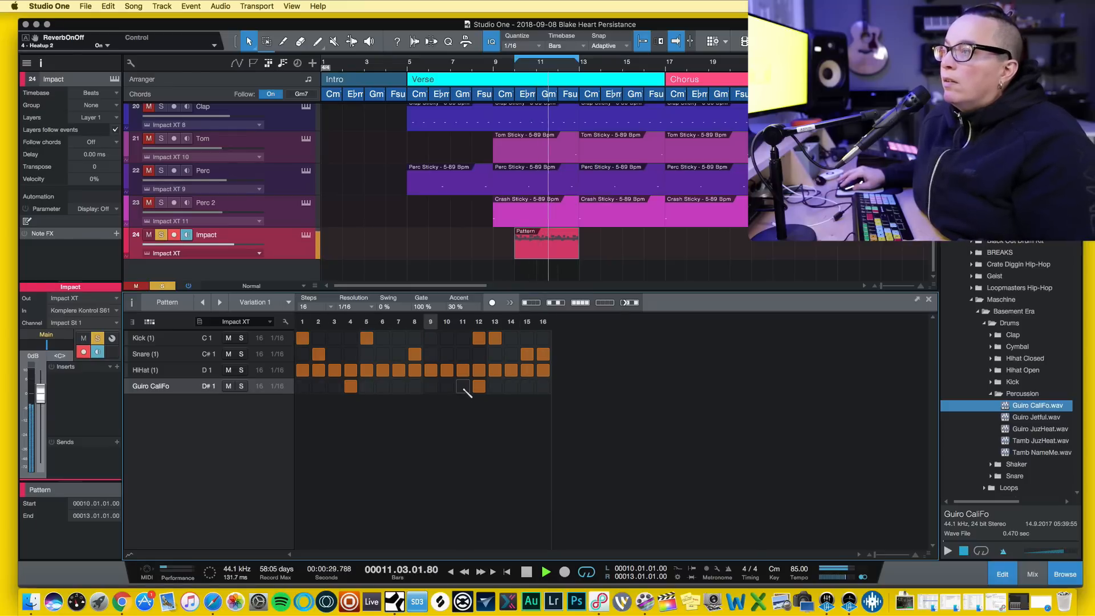
{"action": "left_click", "coordinate": [466, 388]}
{"action": "left_click", "coordinate": [478, 386]}
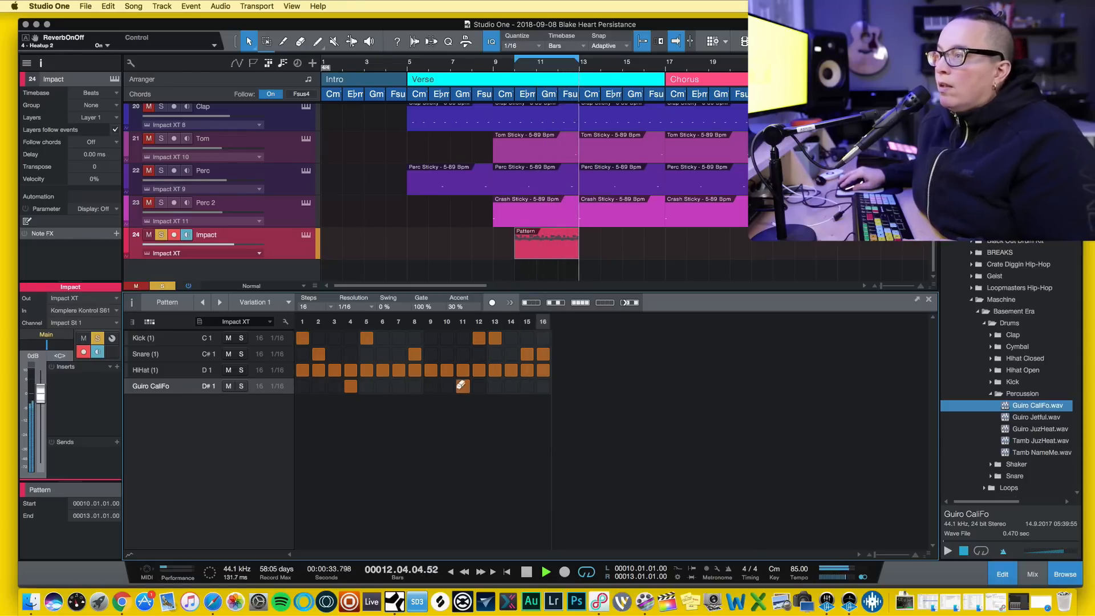
{"action": "left_click", "coordinate": [463, 386]}
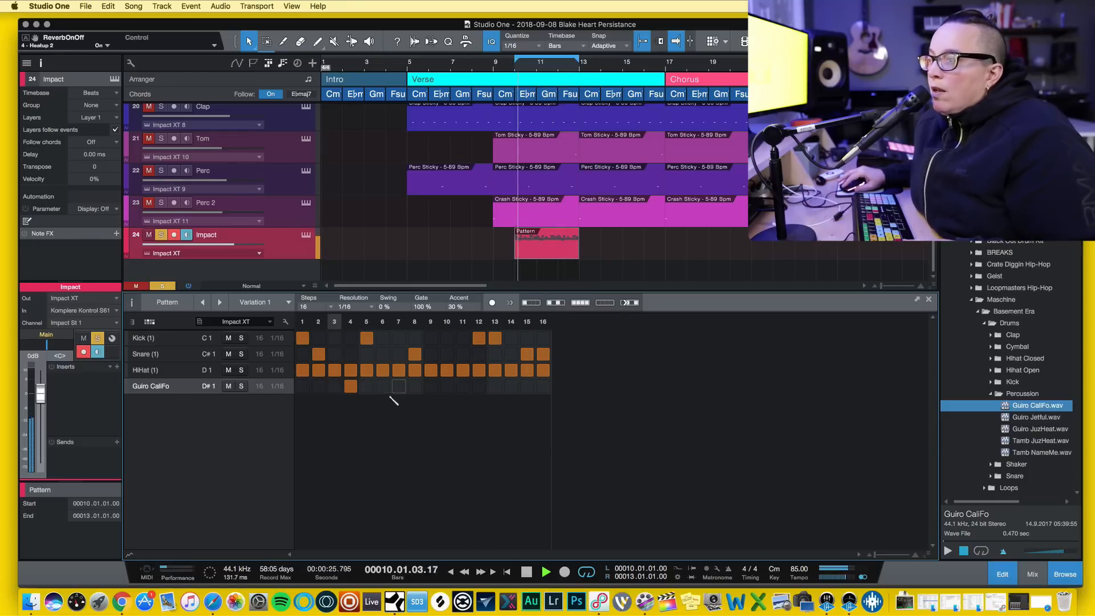
Clear the Guiro CaliFo hit on step 4, place a single hit on step 6 instead, and stop playback.
{"action": "left_click", "coordinate": [360, 386]}
{"action": "left_click", "coordinate": [354, 387]}
{"action": "left_click", "coordinate": [380, 388]}
{"action": "left_click", "coordinate": [365, 388]}
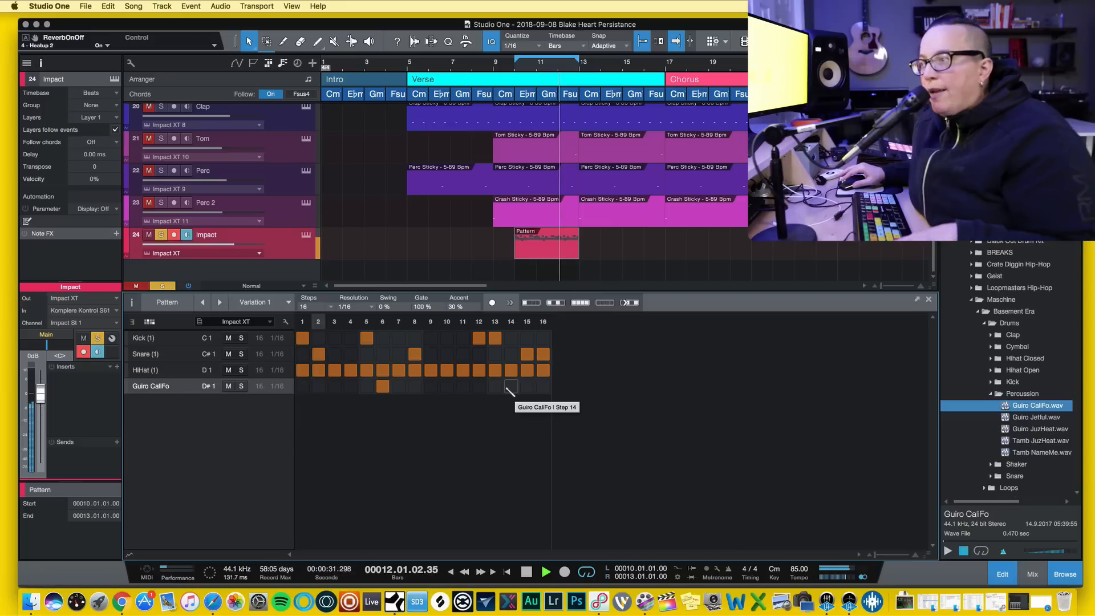
{"action": "key", "text": "space"}
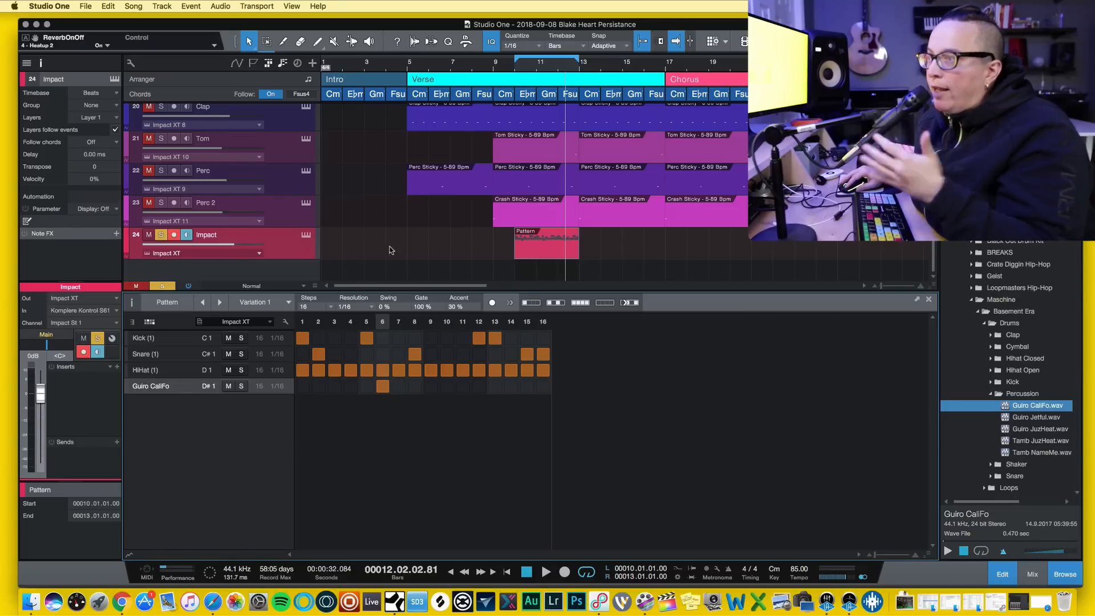
Convert the Impact drum pattern to an instrument part and explode its pitches to separate tracks.
{"action": "left_click", "coordinate": [526, 246]}
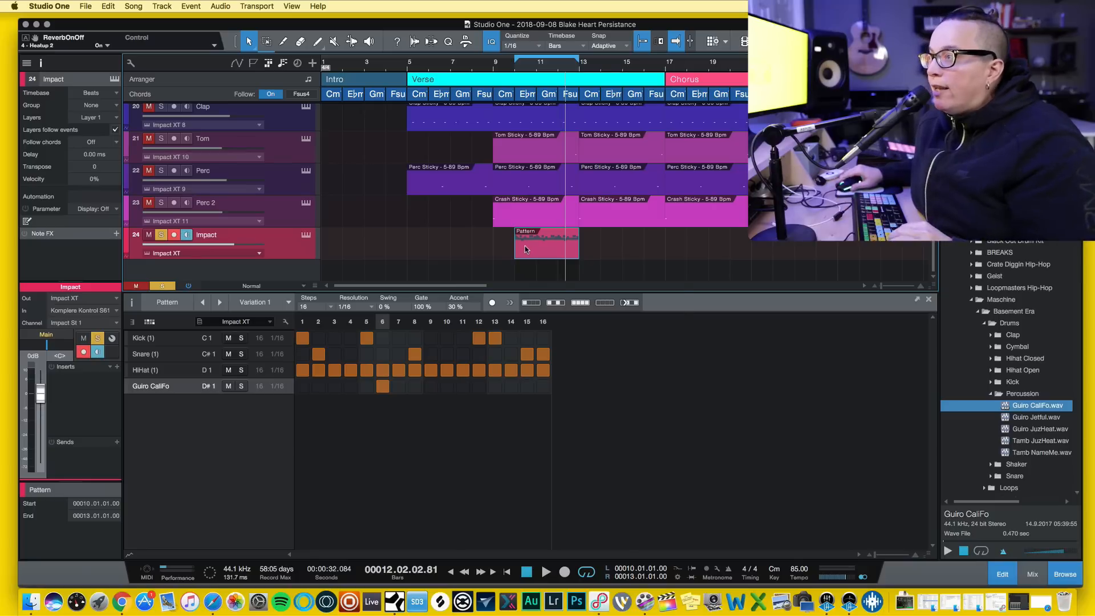
{"action": "right_click", "coordinate": [526, 250]}
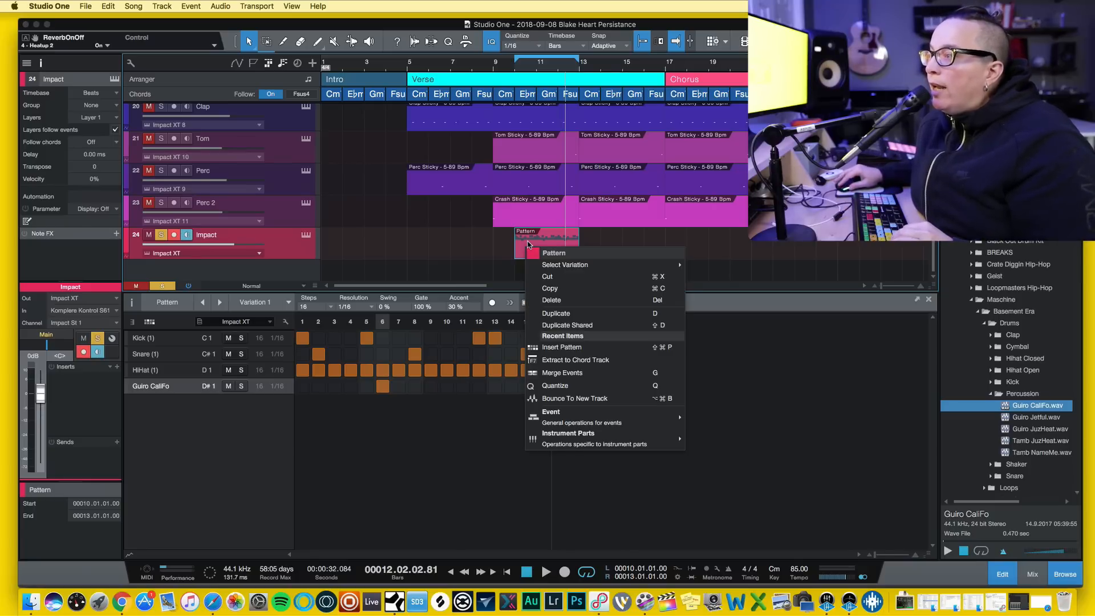
{"action": "right_click", "coordinate": [541, 239]}
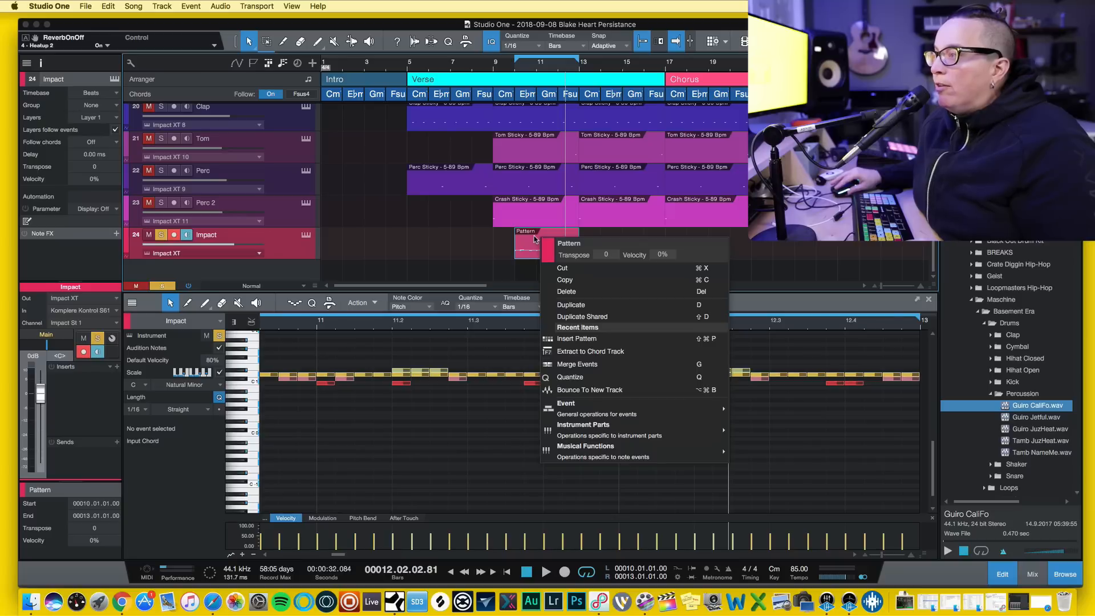
{"action": "mouse_move", "coordinate": [565, 452]}
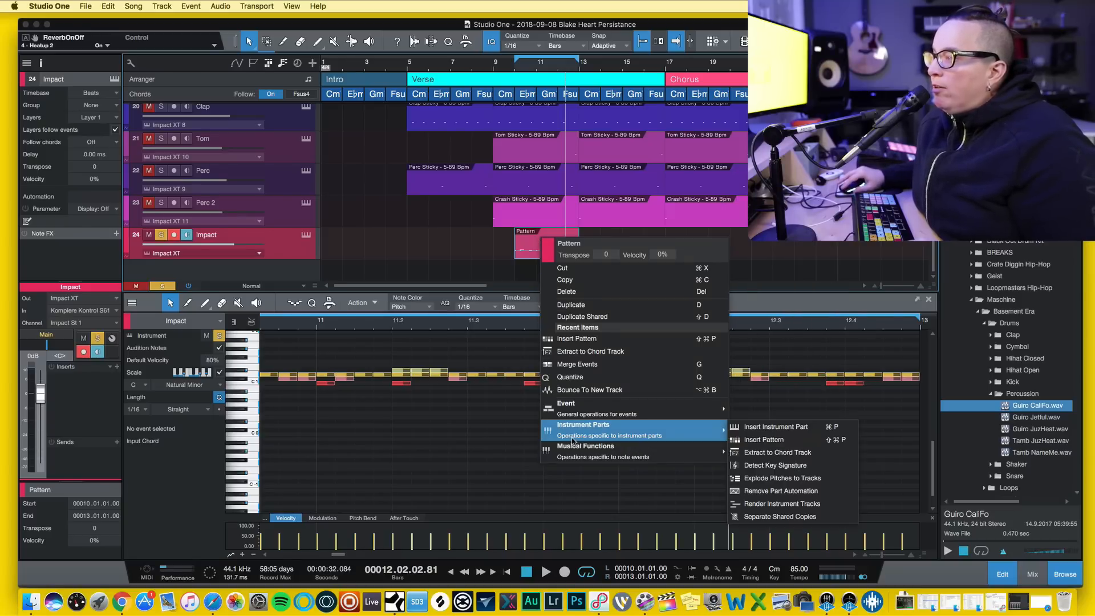
{"action": "left_click", "coordinate": [744, 478]}
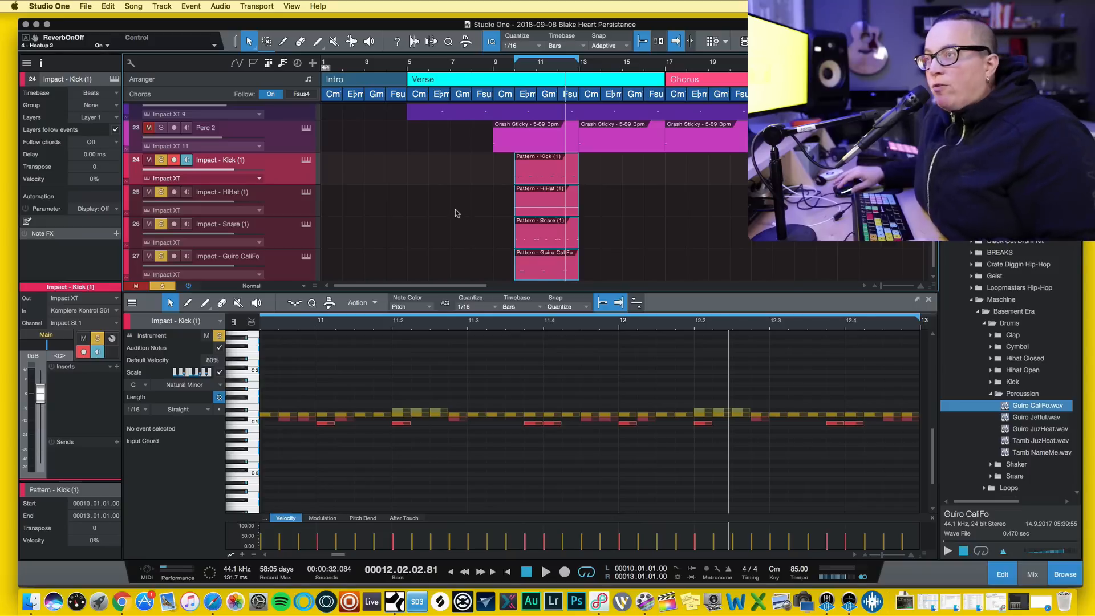
Examine the exploded tracks by showing the notes of Impact - Kick (1), followed by Impact - HiHat (1).
{"action": "scroll", "coordinate": [444, 169], "scroll_direction": "down", "scroll_amount": 1}
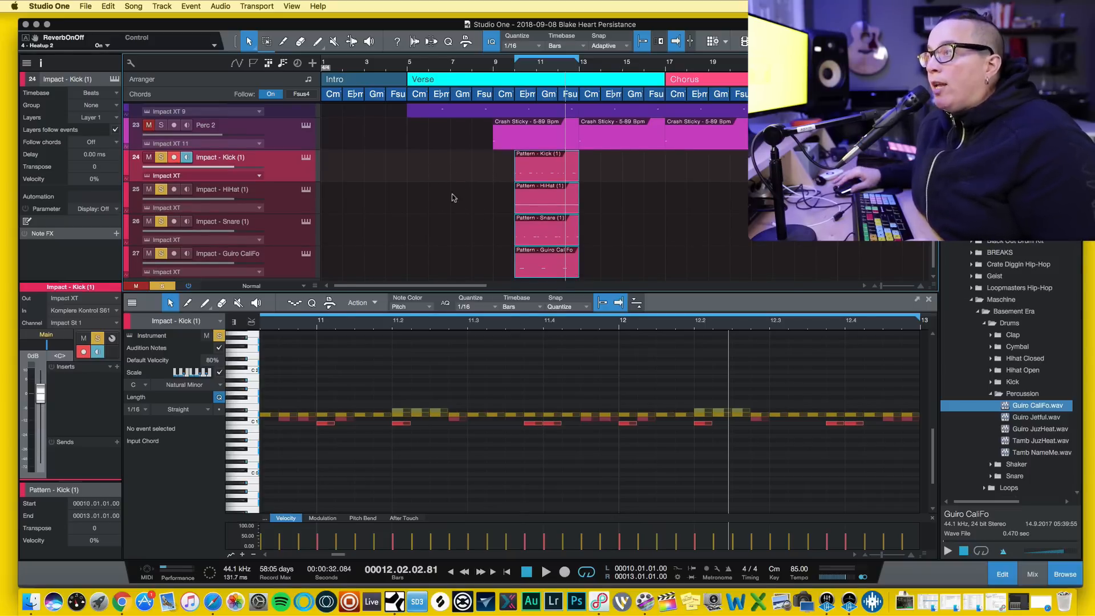
{"action": "left_click", "coordinate": [293, 165]}
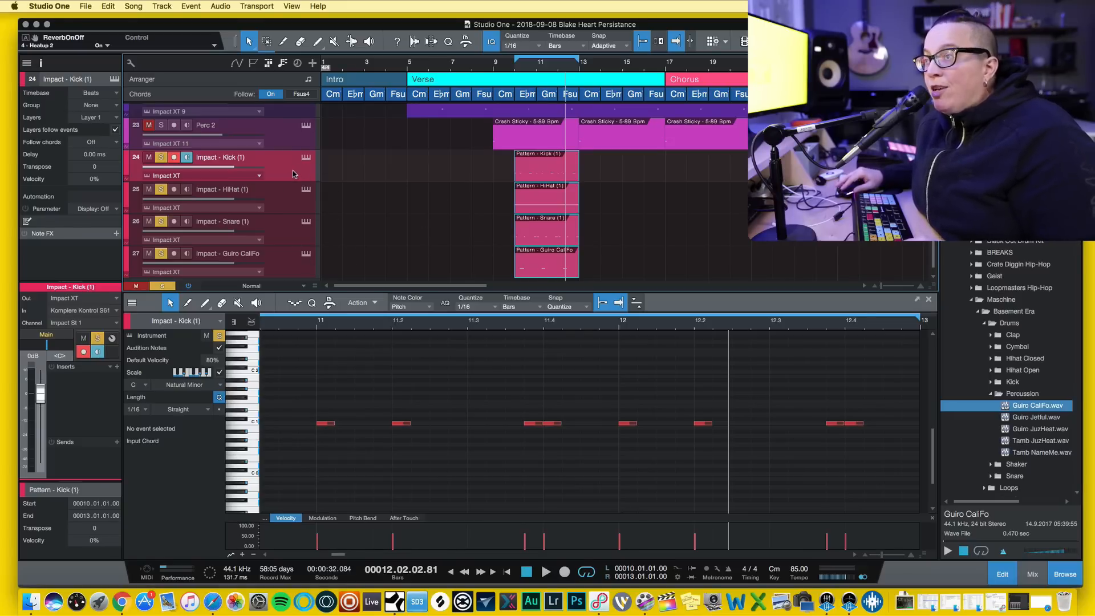
{"action": "left_click", "coordinate": [285, 201]}
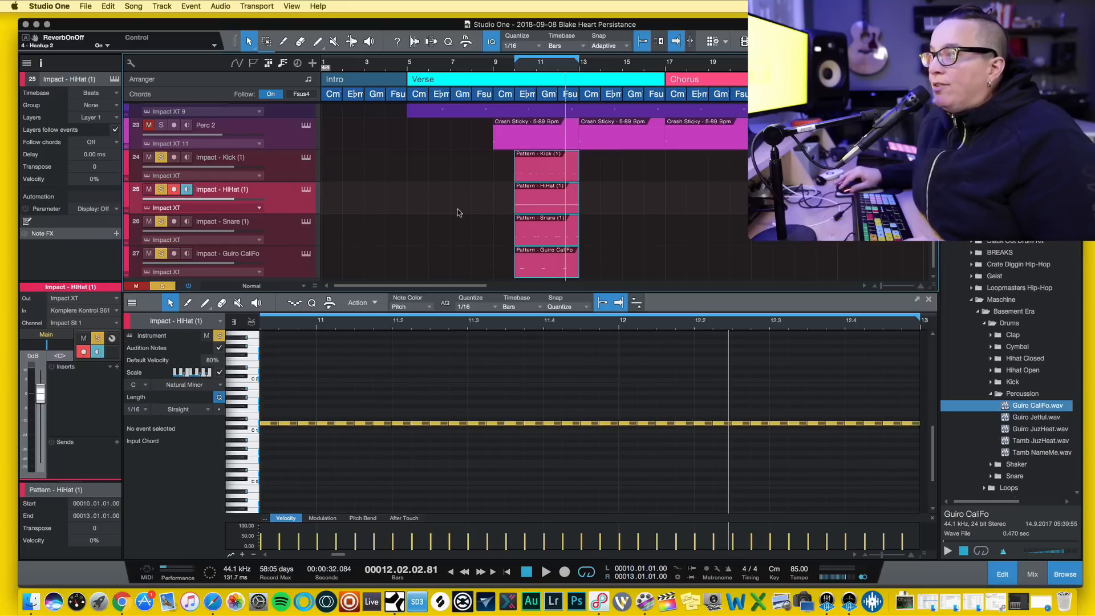
{"action": "scroll", "coordinate": [291, 278], "scroll_direction": "down", "scroll_amount": 1}
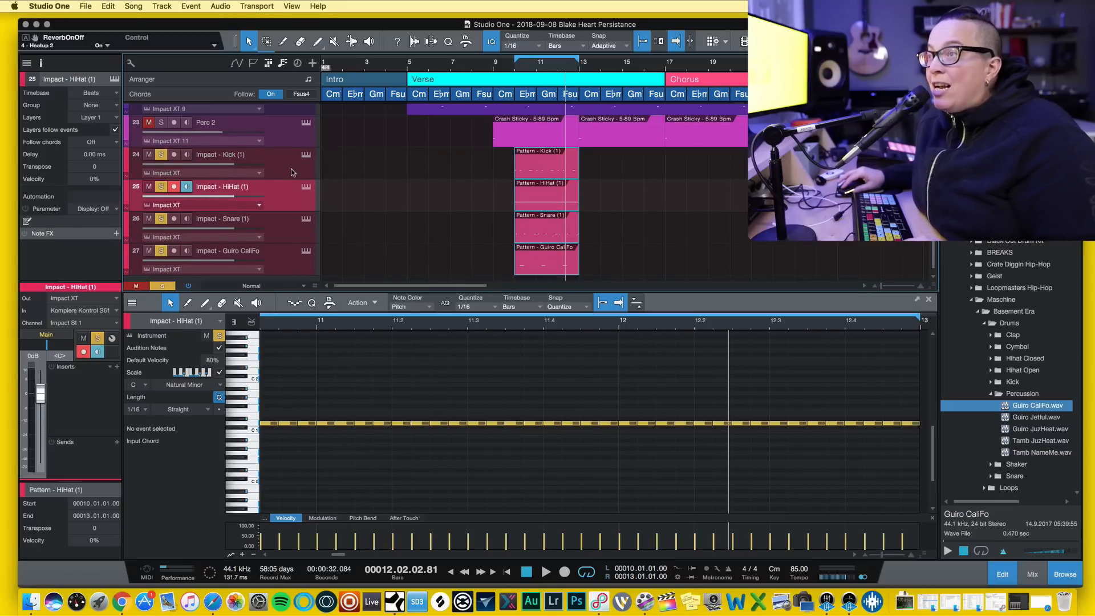
Undo the pitch explosion and the pattern conversion, and reopen the Impact pattern in the pattern editor.
{"action": "key", "text": "super+z"}
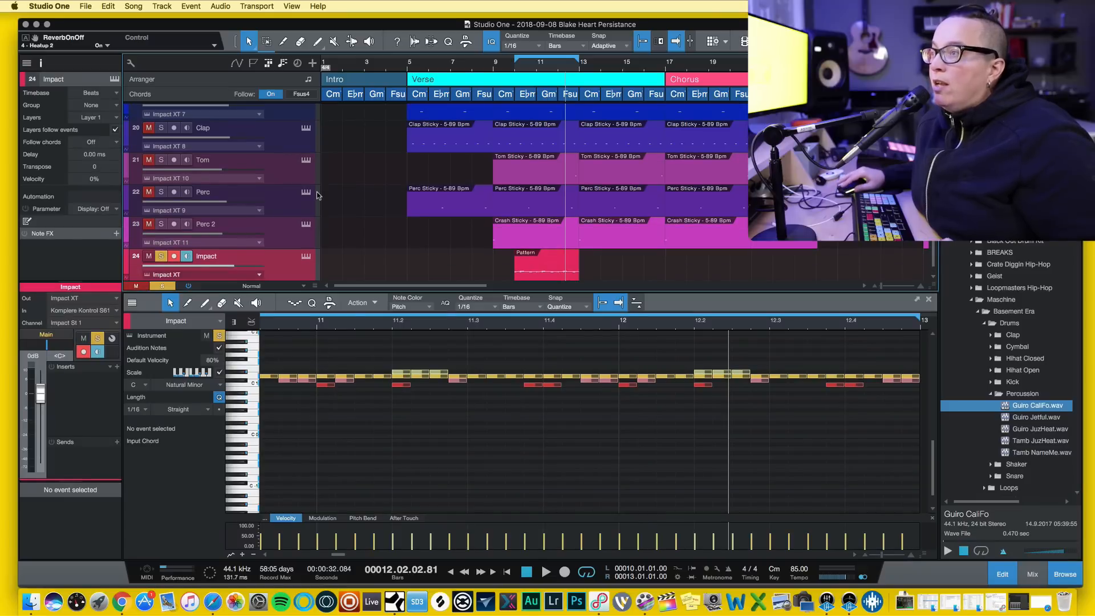
{"action": "key", "text": "super+z"}
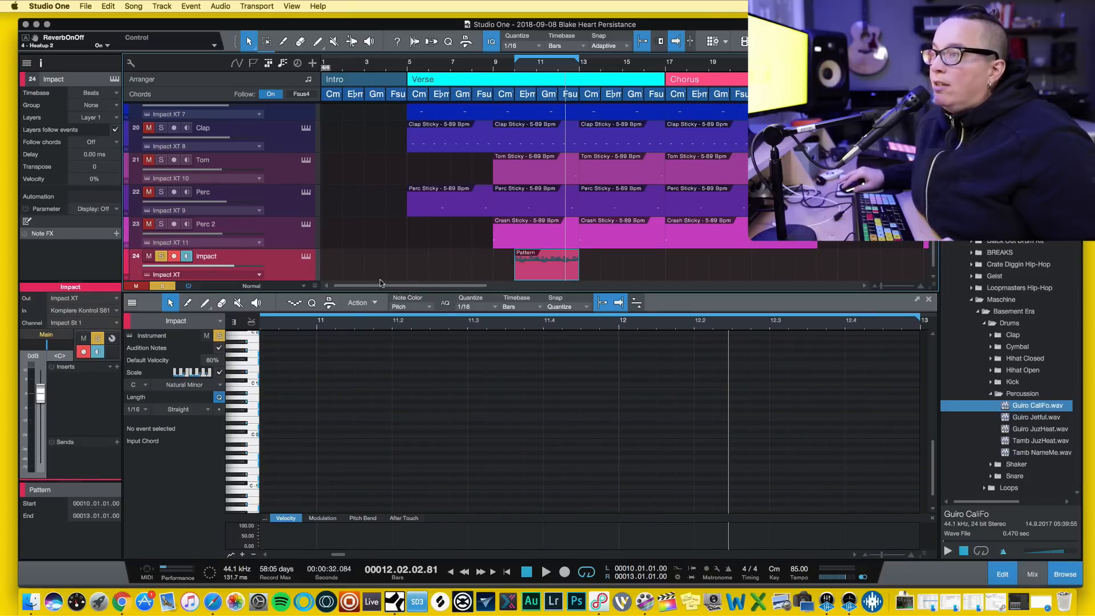
{"action": "double_click", "coordinate": [536, 269]}
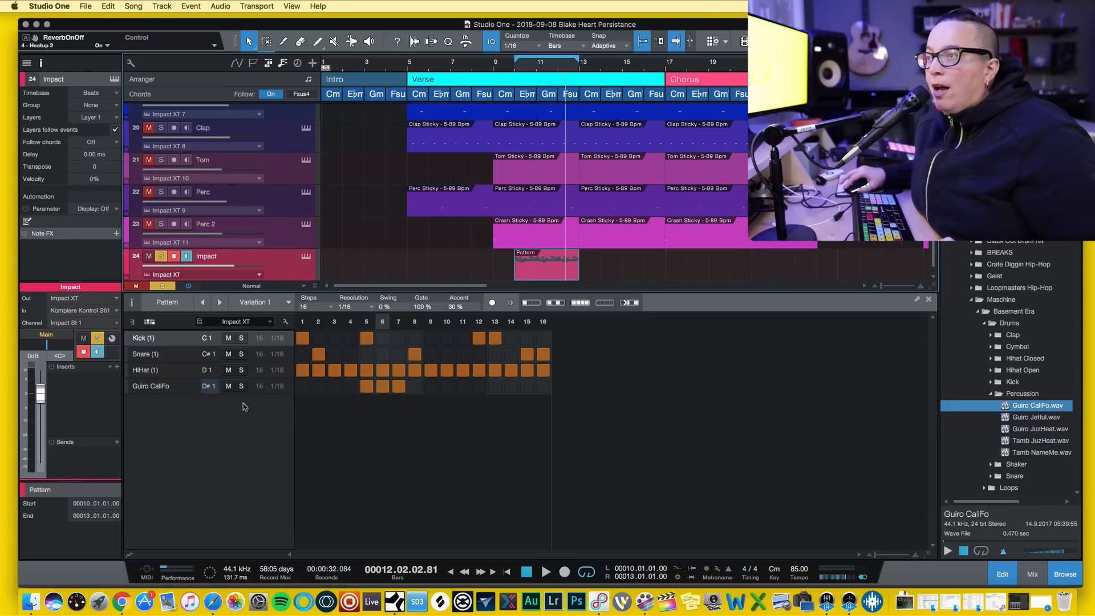
Run Convert Pattern to Part on the restored Impact pattern and Explode Pitches to Tracks on the resulting part.
{"action": "right_click", "coordinate": [542, 270]}
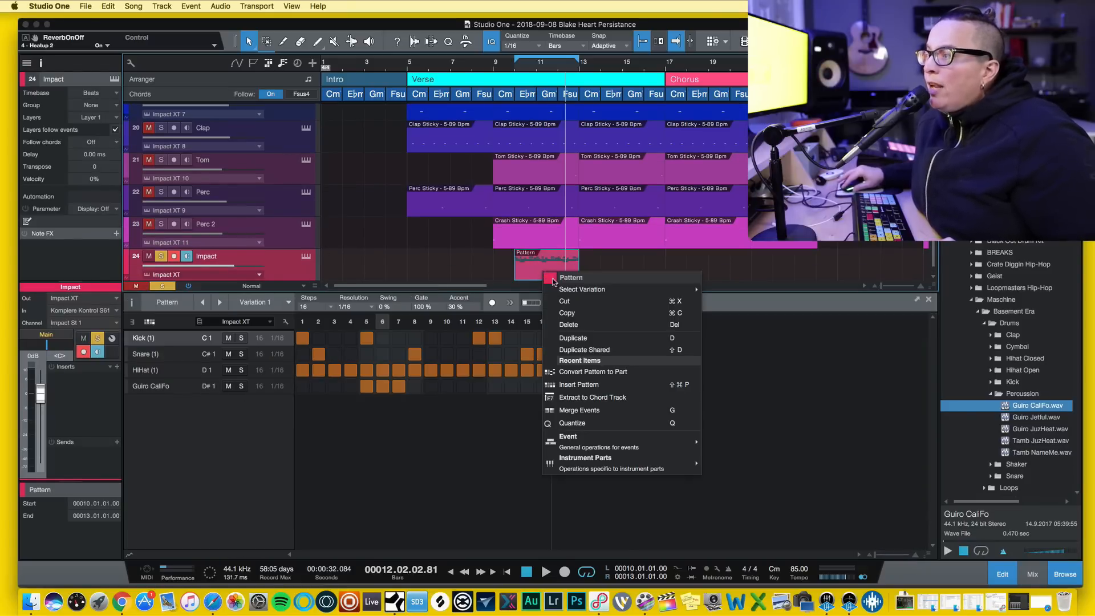
{"action": "left_click", "coordinate": [588, 372]}
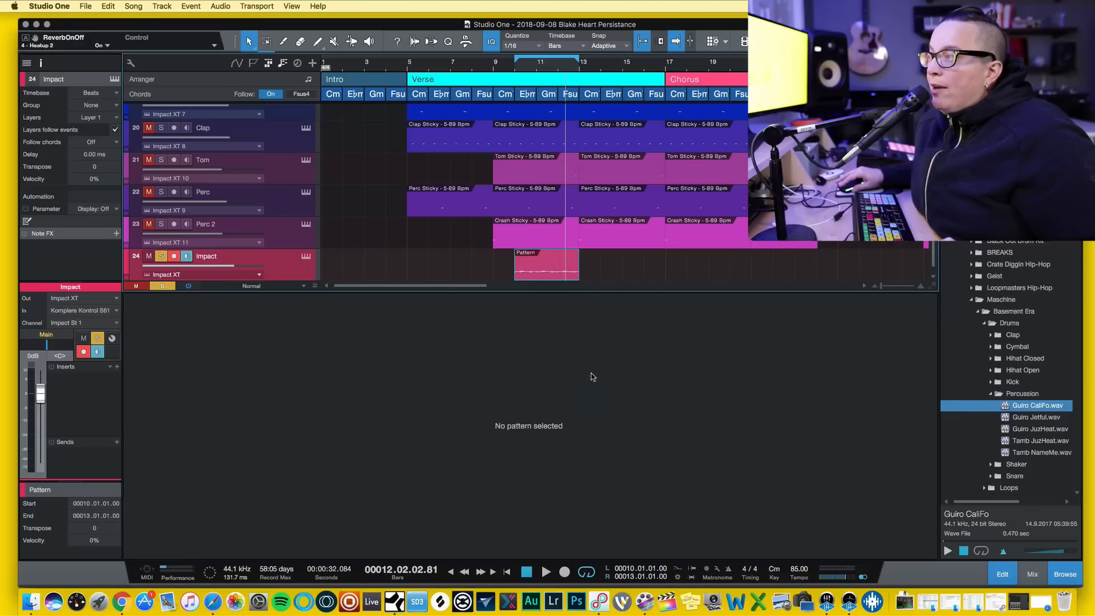
{"action": "right_click", "coordinate": [540, 260]}
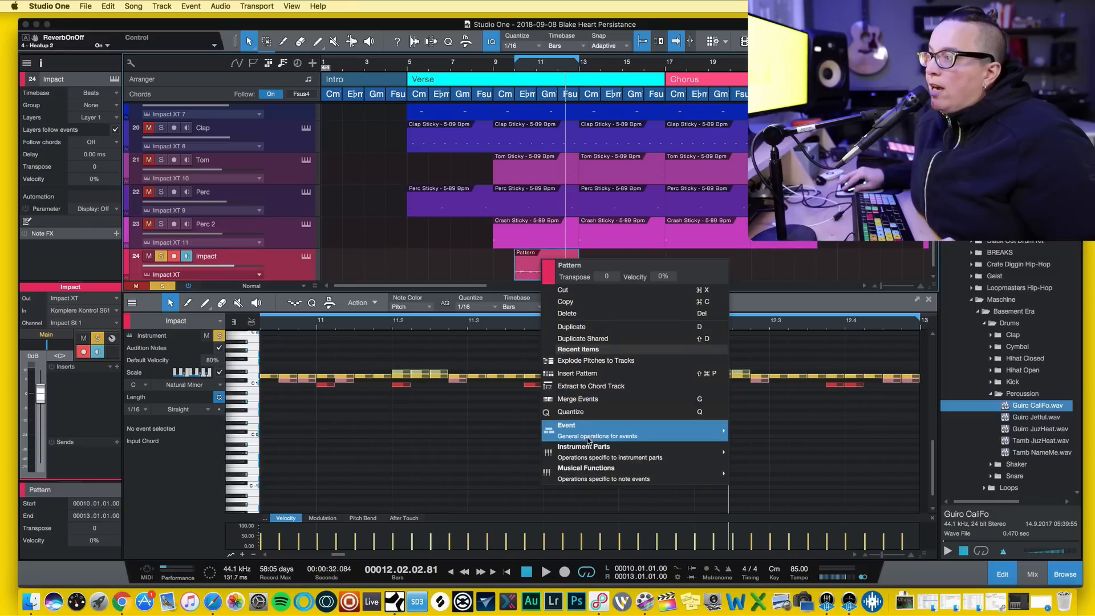
{"action": "mouse_move", "coordinate": [589, 481]}
{"action": "mouse_move", "coordinate": [598, 459]}
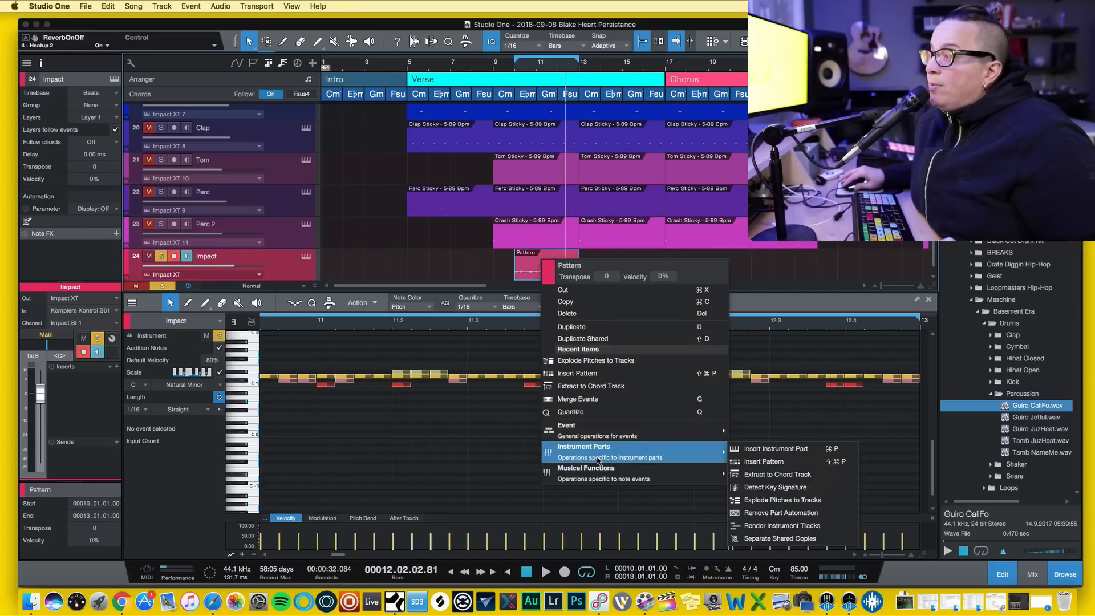
{"action": "left_click", "coordinate": [761, 500]}
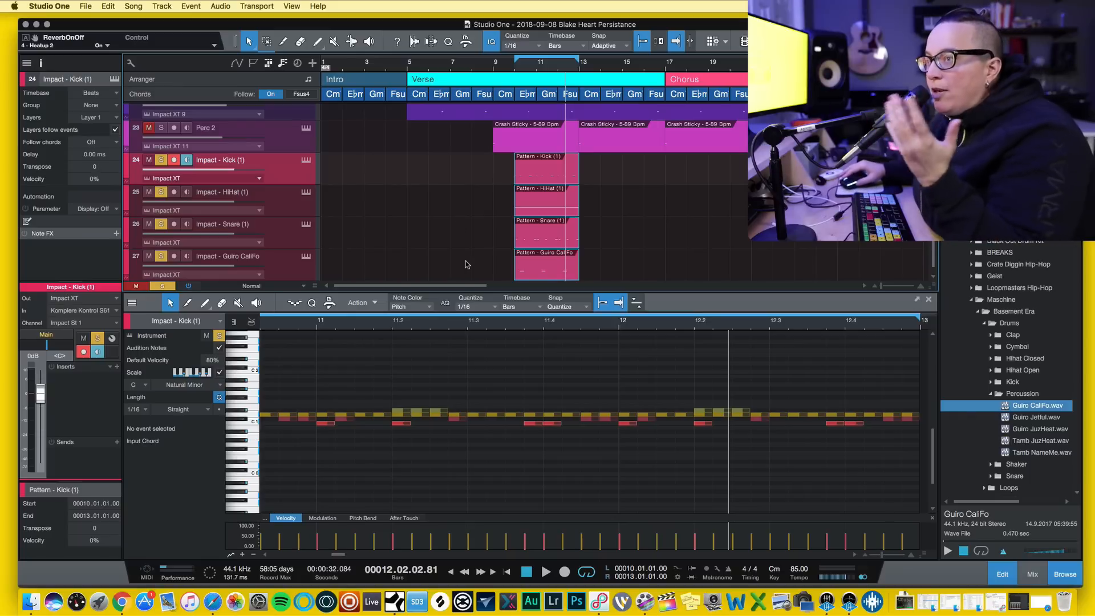
Browse the PreSonus instruments, expanding Mai Tai's preset folders and selecting Mojito.
{"action": "scroll", "coordinate": [384, 206], "scroll_direction": "up", "scroll_amount": 2}
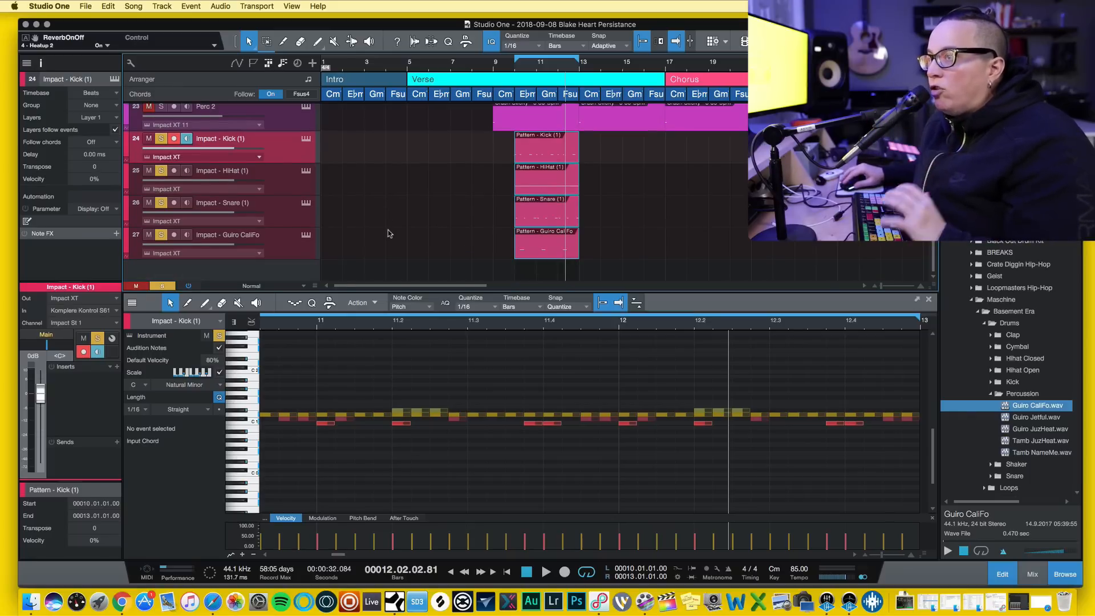
{"action": "scroll", "coordinate": [388, 228], "scroll_direction": "up", "scroll_amount": 20}
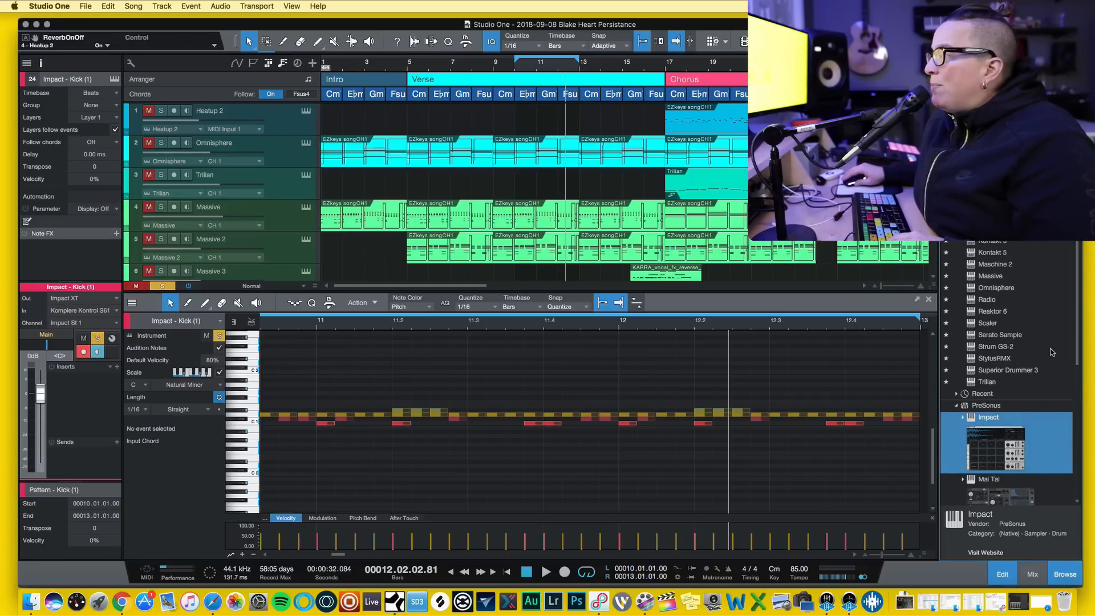
{"action": "scroll", "coordinate": [1052, 352], "scroll_direction": "down", "scroll_amount": 3}
{"action": "scroll", "coordinate": [1021, 399], "scroll_direction": "down", "scroll_amount": 3}
{"action": "double_click", "coordinate": [1009, 363]}
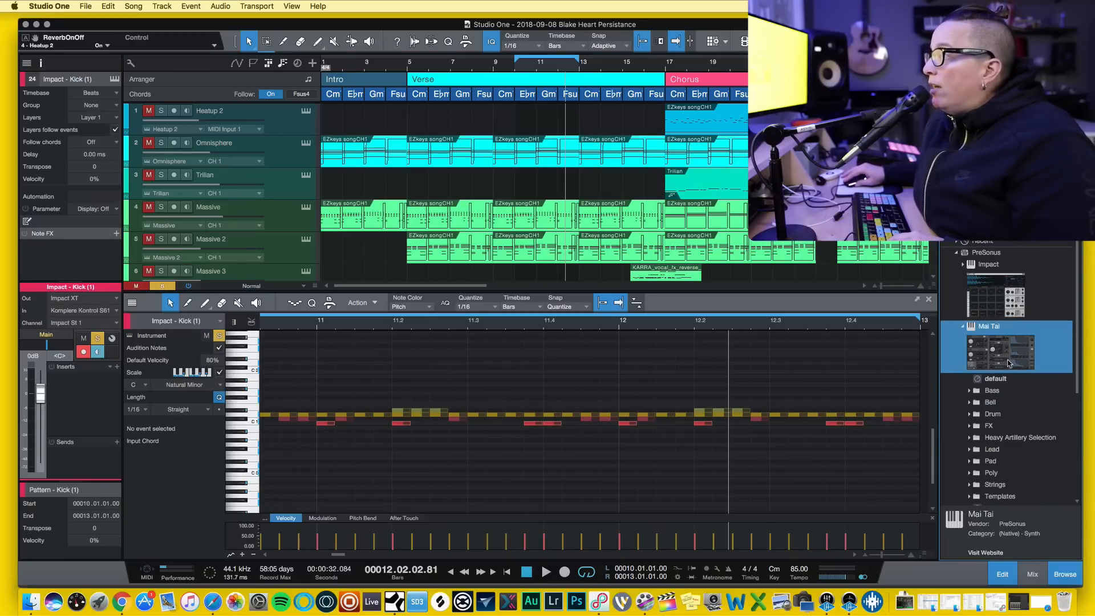
{"action": "scroll", "coordinate": [1008, 362], "scroll_direction": "down", "scroll_amount": 1}
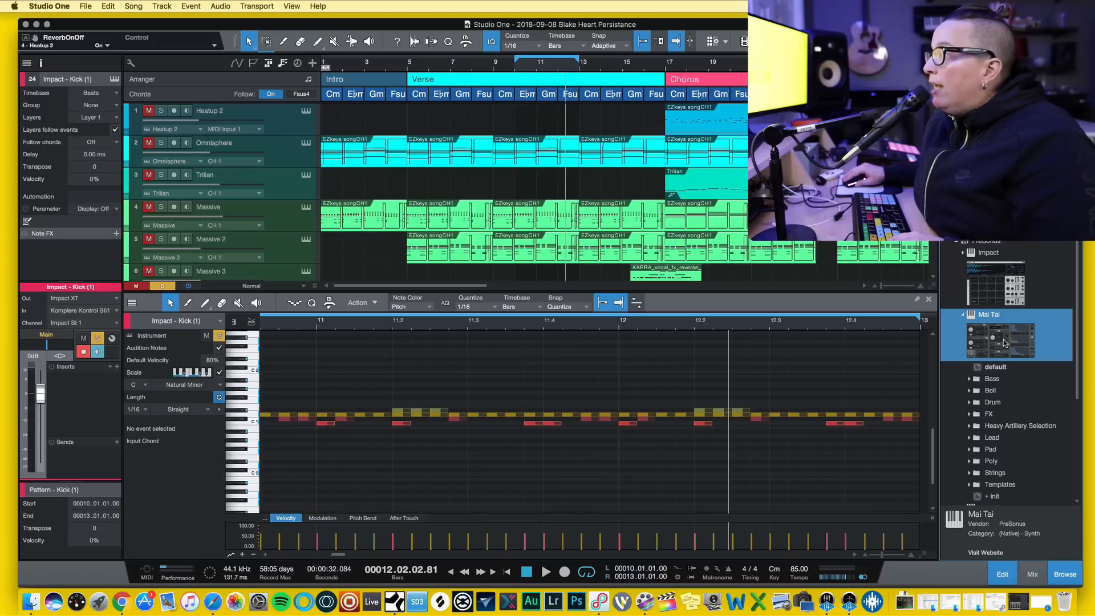
{"action": "scroll", "coordinate": [1004, 340], "scroll_direction": "down", "scroll_amount": 10}
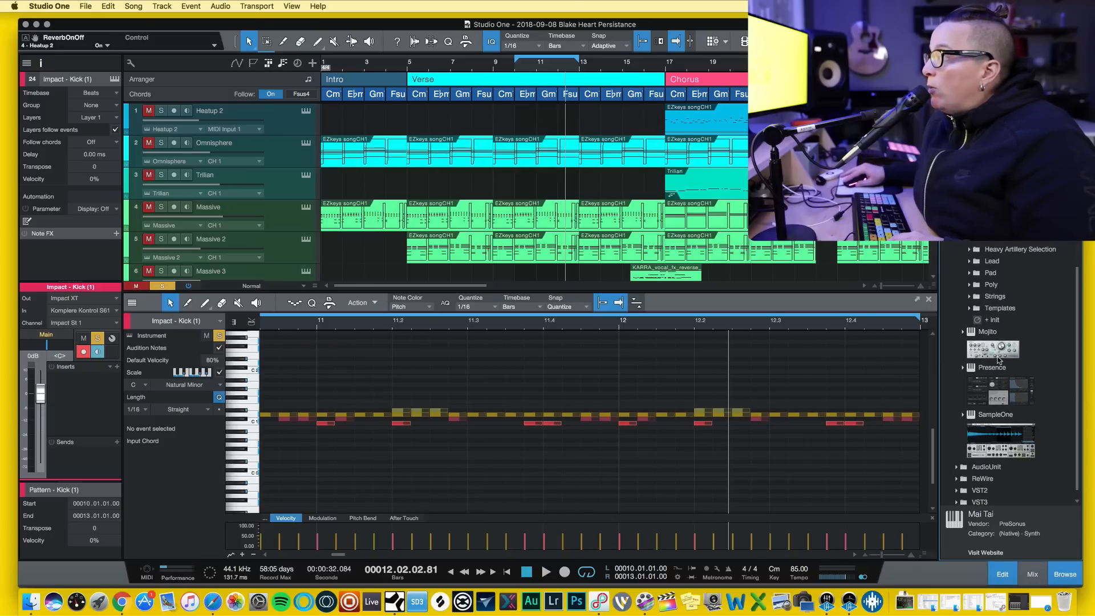
{"action": "double_click", "coordinate": [999, 359]}
{"action": "scroll", "coordinate": [999, 359], "scroll_direction": "down", "scroll_amount": 3}
{"action": "left_click", "coordinate": [962, 288]}
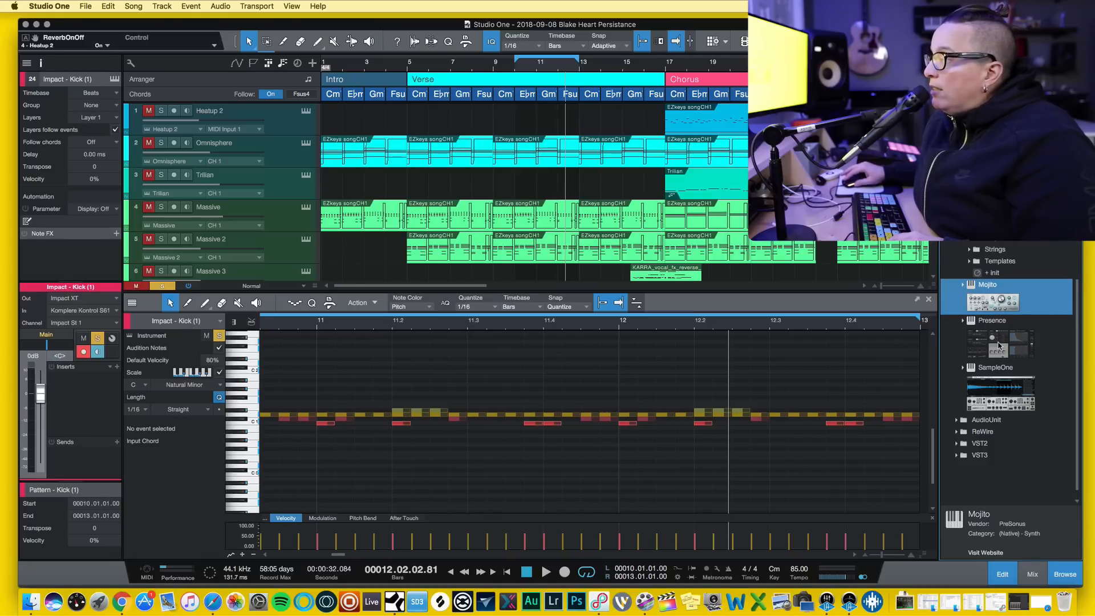
Look through Mai Tai's Poly presets, collapse that folder and select the PreSonus vendor folder.
{"action": "scroll", "coordinate": [990, 348], "scroll_direction": "up", "scroll_amount": 3}
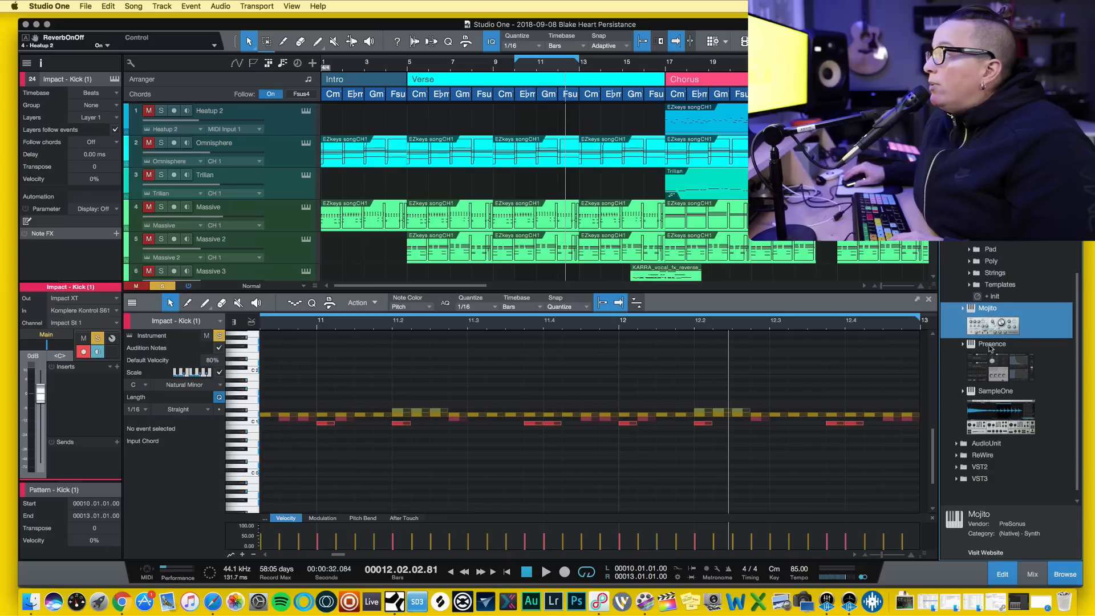
{"action": "left_click", "coordinate": [977, 297]}
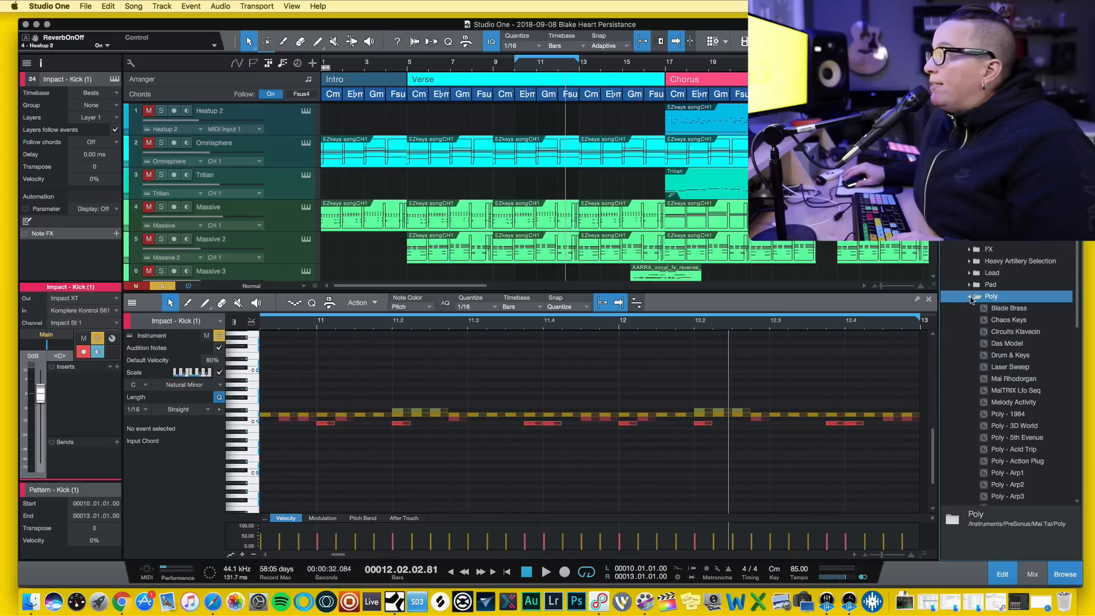
{"action": "left_click", "coordinate": [976, 297]}
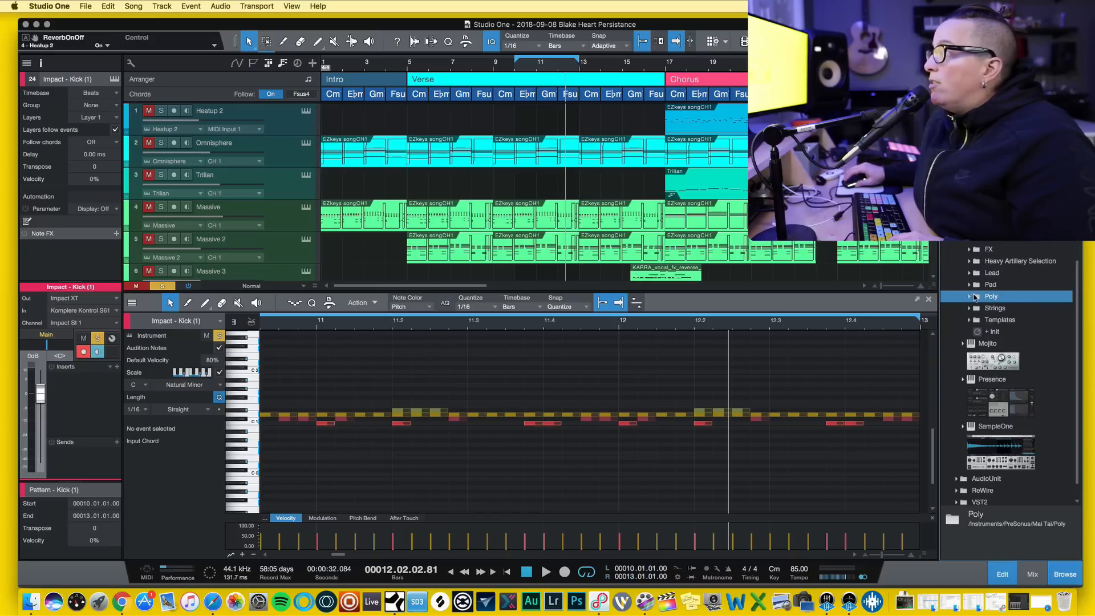
{"action": "scroll", "coordinate": [976, 297], "scroll_direction": "up", "scroll_amount": 10}
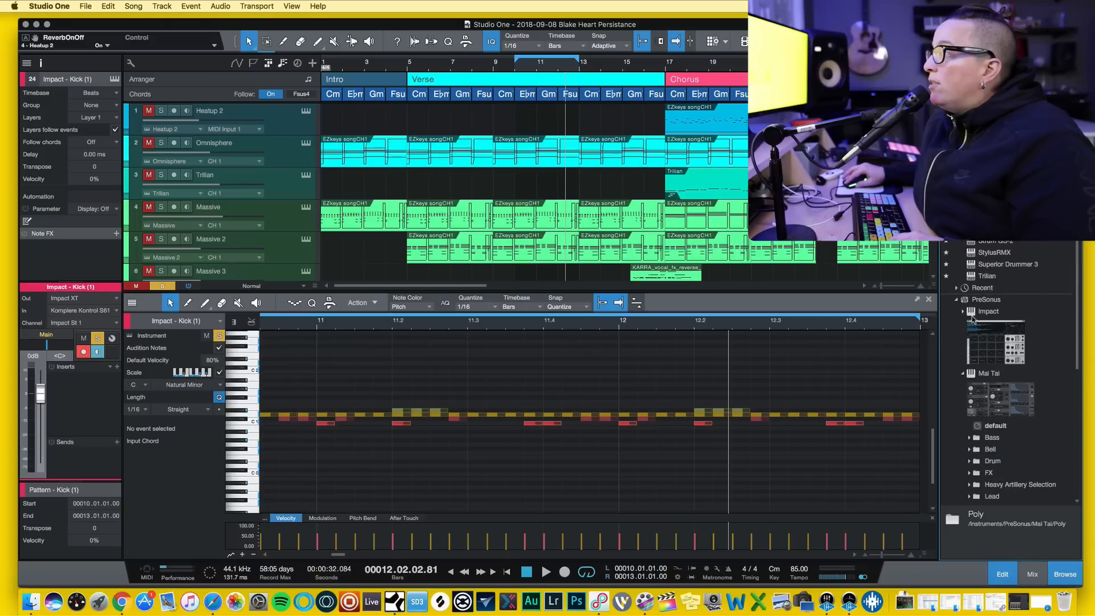
{"action": "left_click", "coordinate": [957, 300]}
{"action": "left_click", "coordinate": [957, 303]}
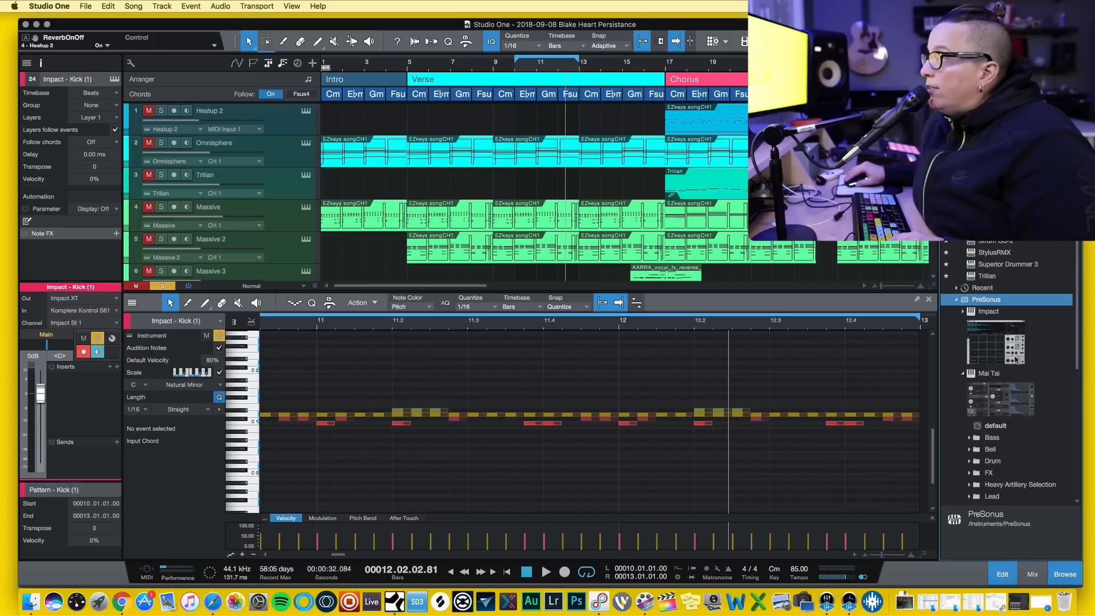
Review the remaining PreSonus instruments and expand SampleOne to see its presets.
{"action": "scroll", "coordinate": [976, 245], "scroll_direction": "down", "scroll_amount": 5}
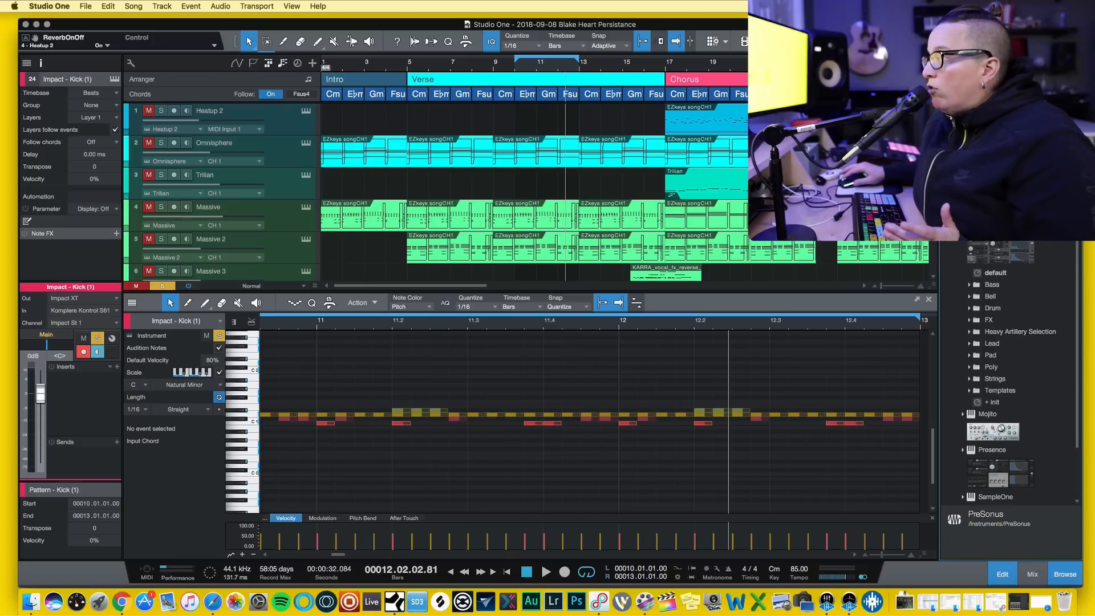
{"action": "scroll", "coordinate": [999, 412], "scroll_direction": "down", "scroll_amount": 3}
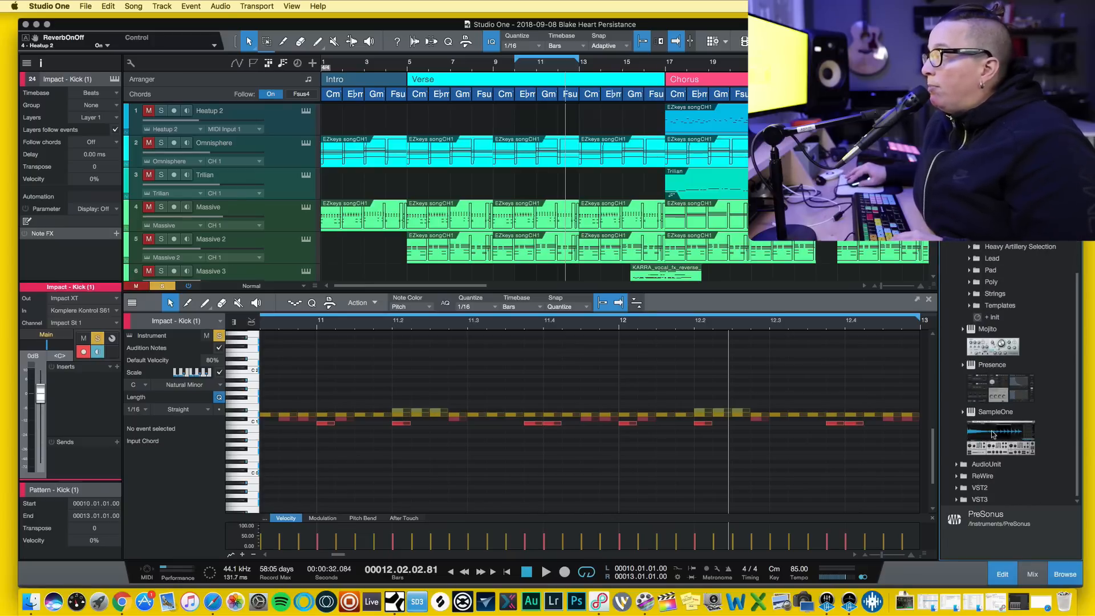
{"action": "left_click", "coordinate": [993, 435]}
{"action": "scroll", "coordinate": [1010, 429], "scroll_direction": "down", "scroll_amount": 1}
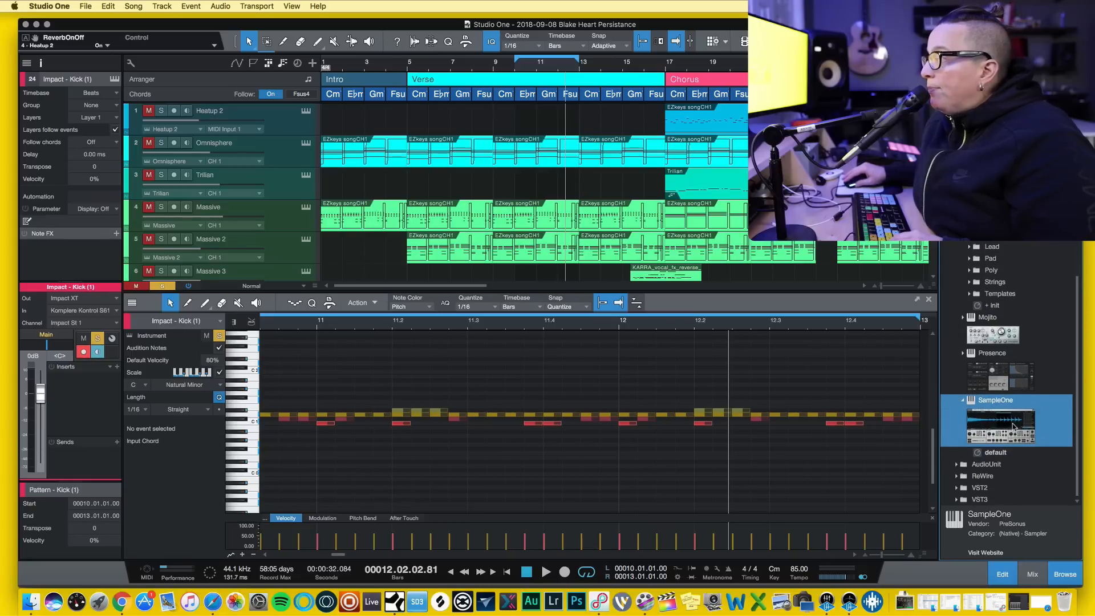
{"action": "scroll", "coordinate": [1011, 429], "scroll_direction": "up", "scroll_amount": 7}
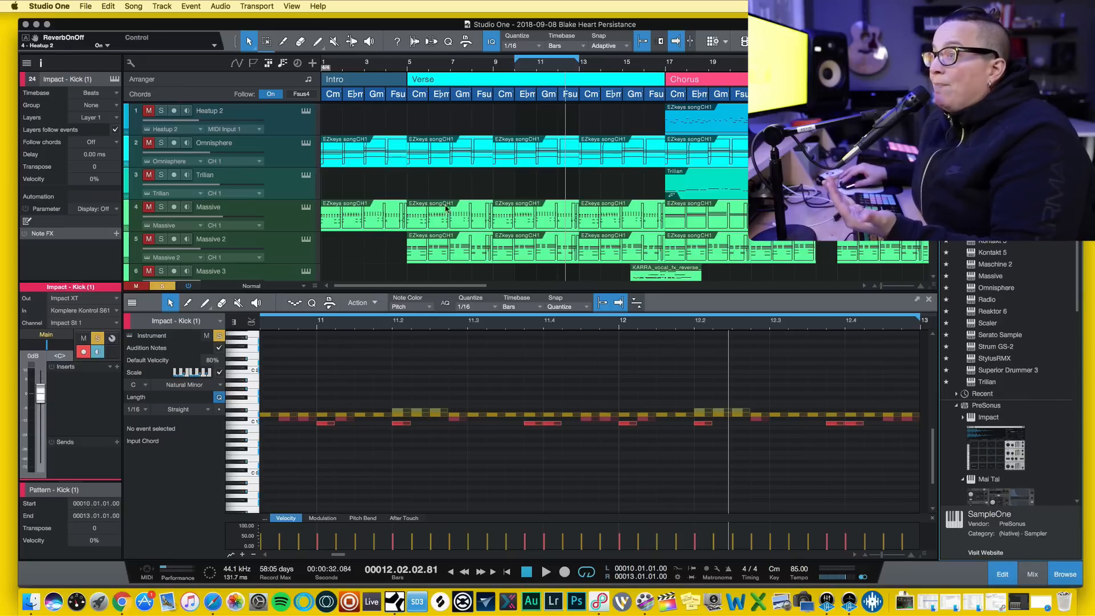
Enlarge the arrangement area above the note editor and show the mixer console.
{"action": "left_click_drag", "start_coordinate": [722, 292], "coordinate": [729, 421]}
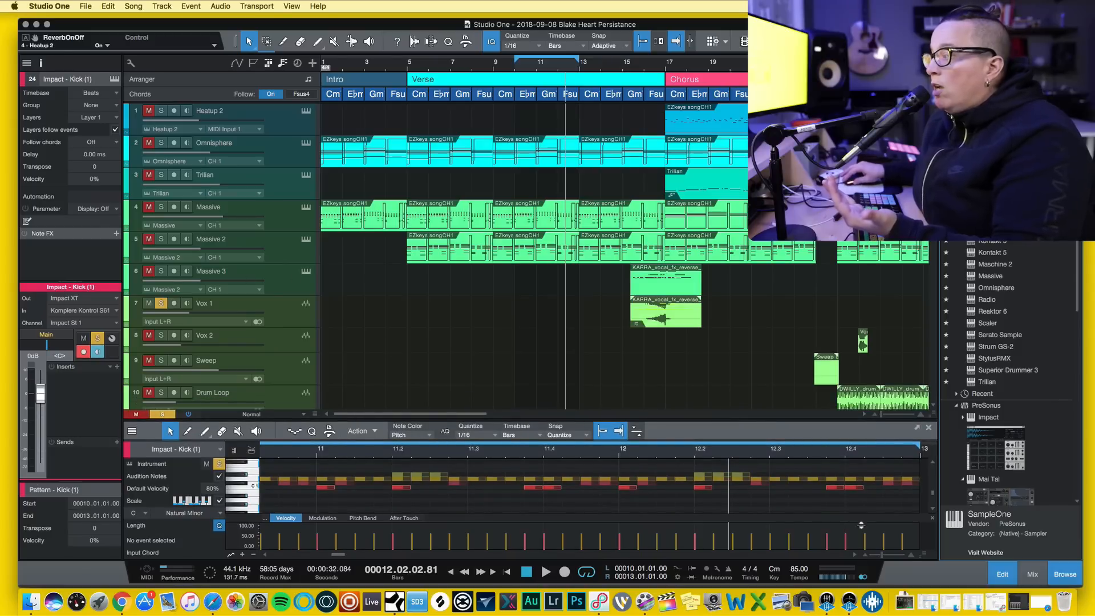
{"action": "left_click", "coordinate": [1031, 575]}
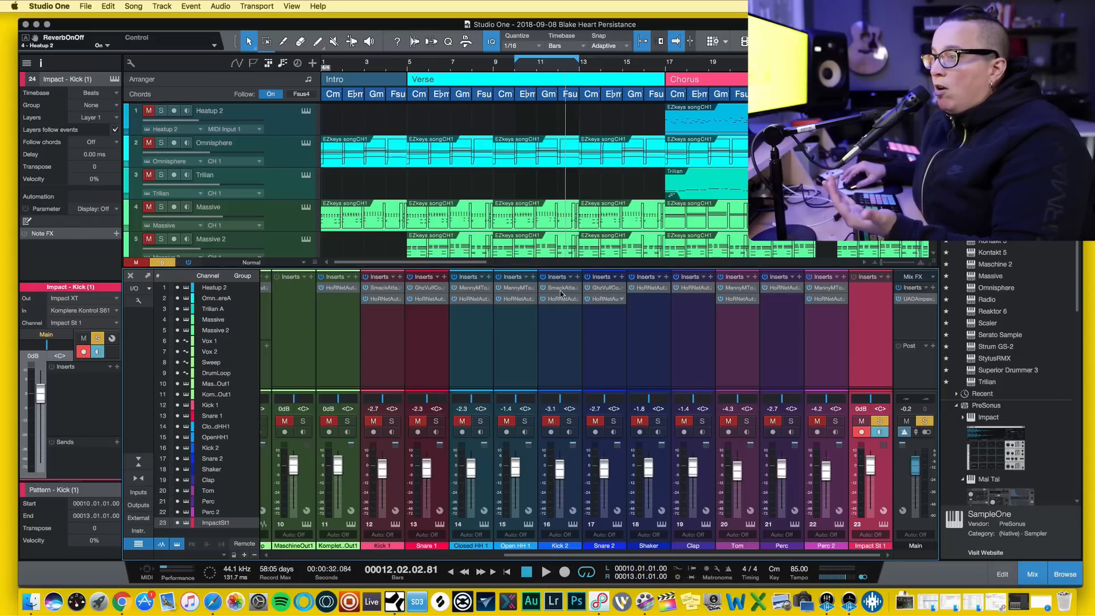